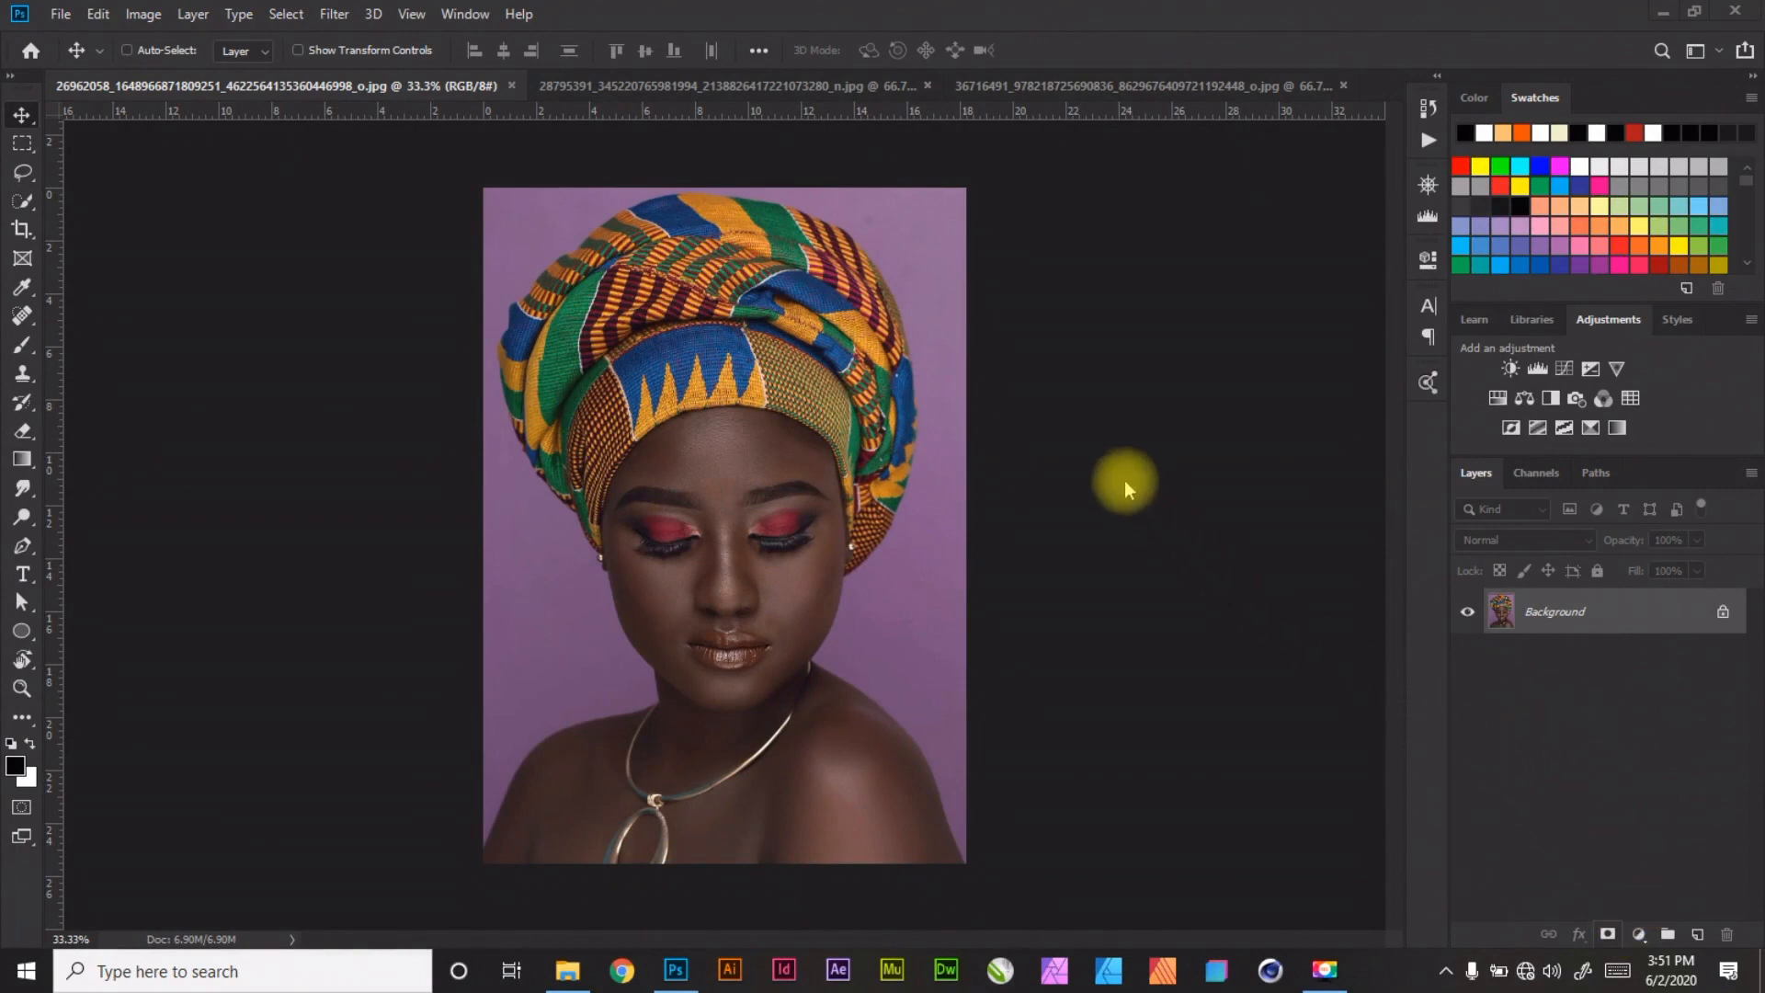
left_click(792, 86)
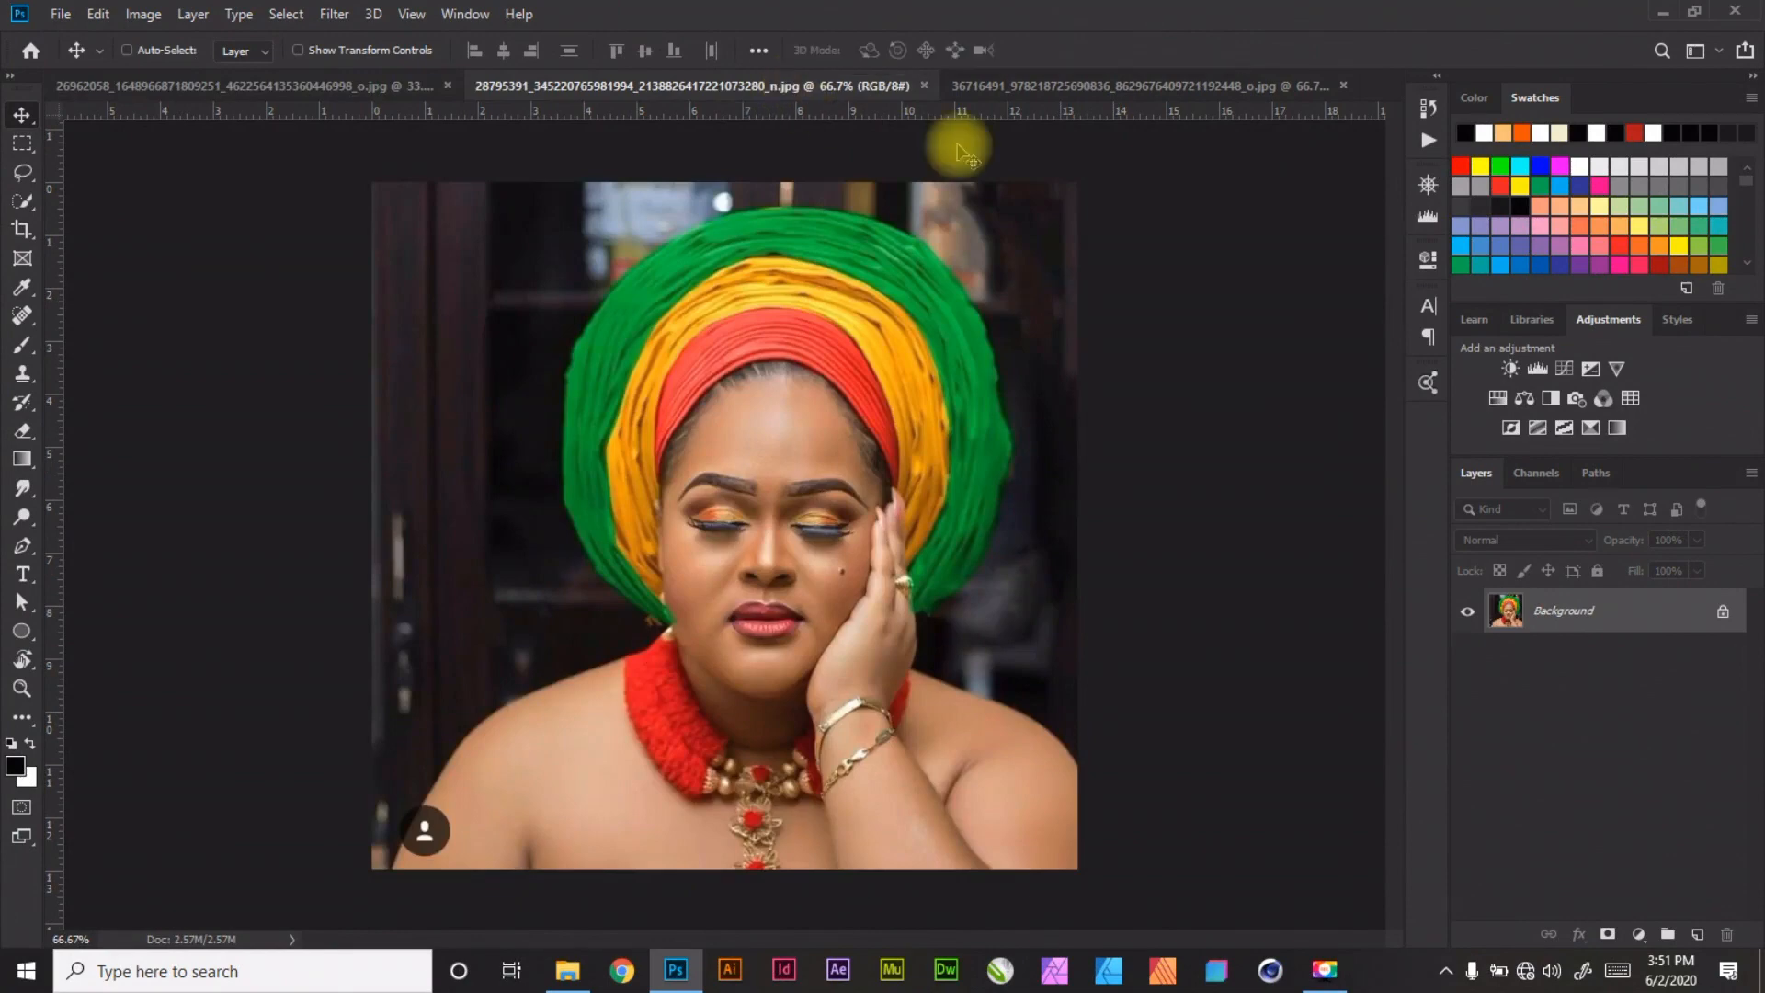
left_click(1150, 89)
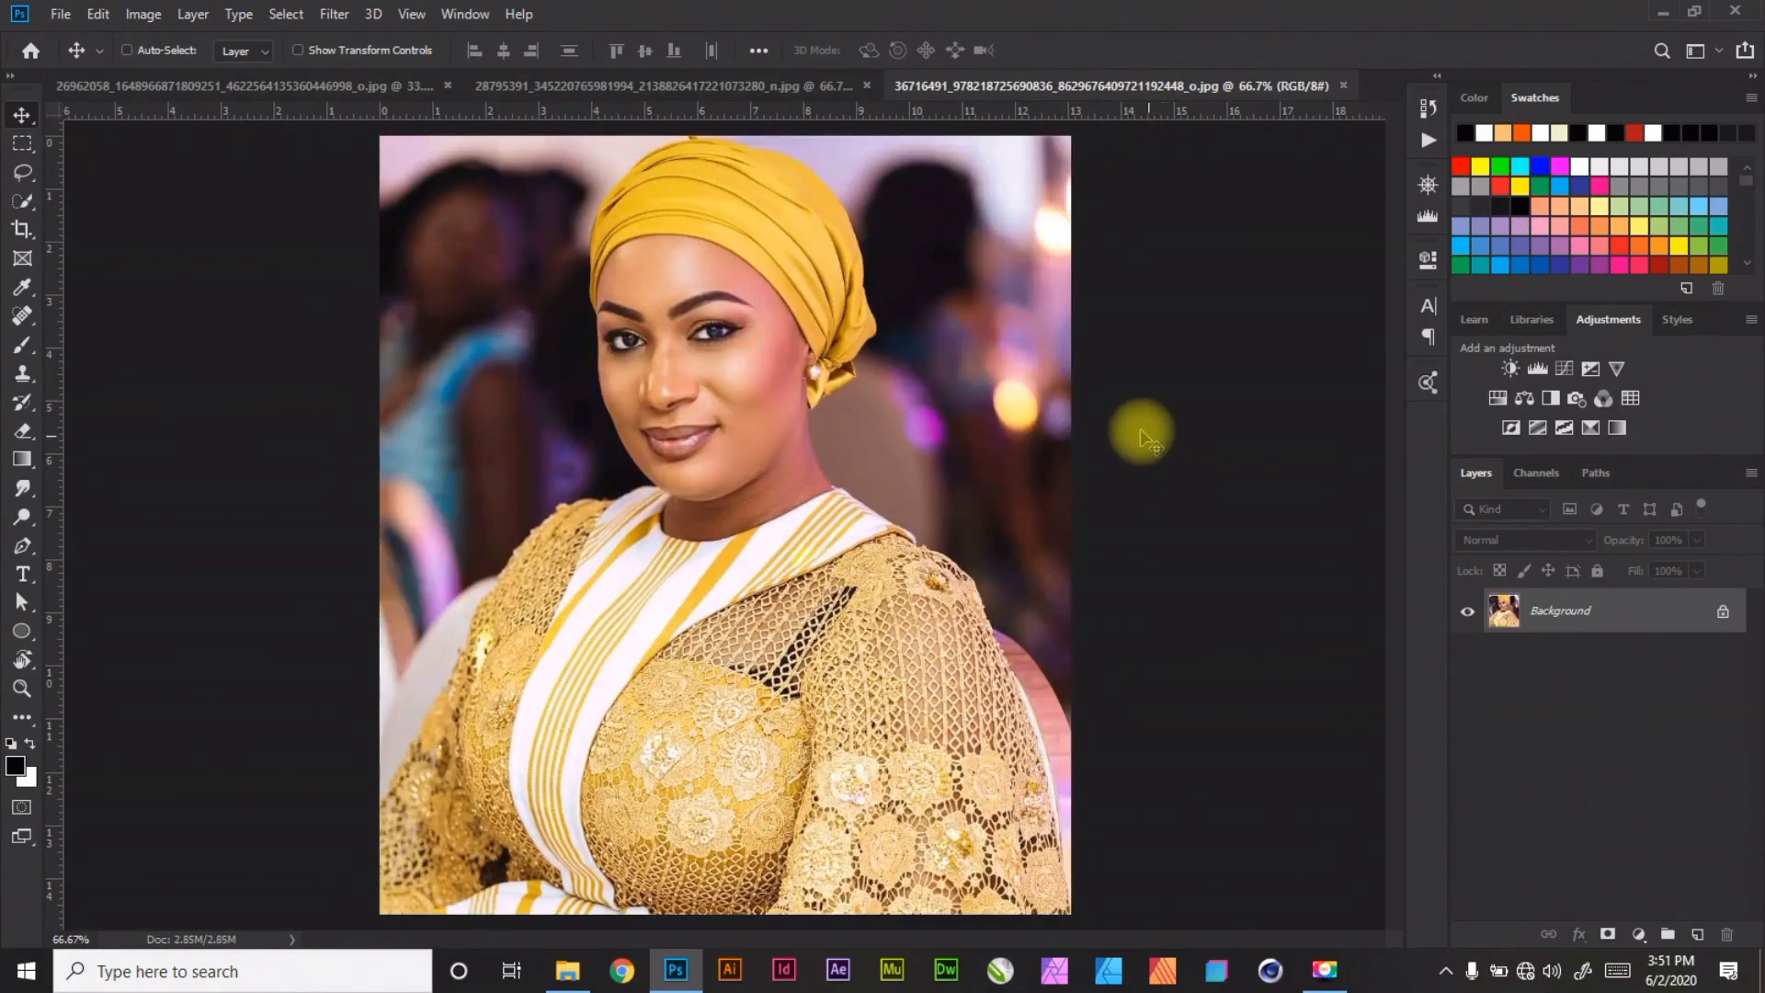
left_click(346, 85)
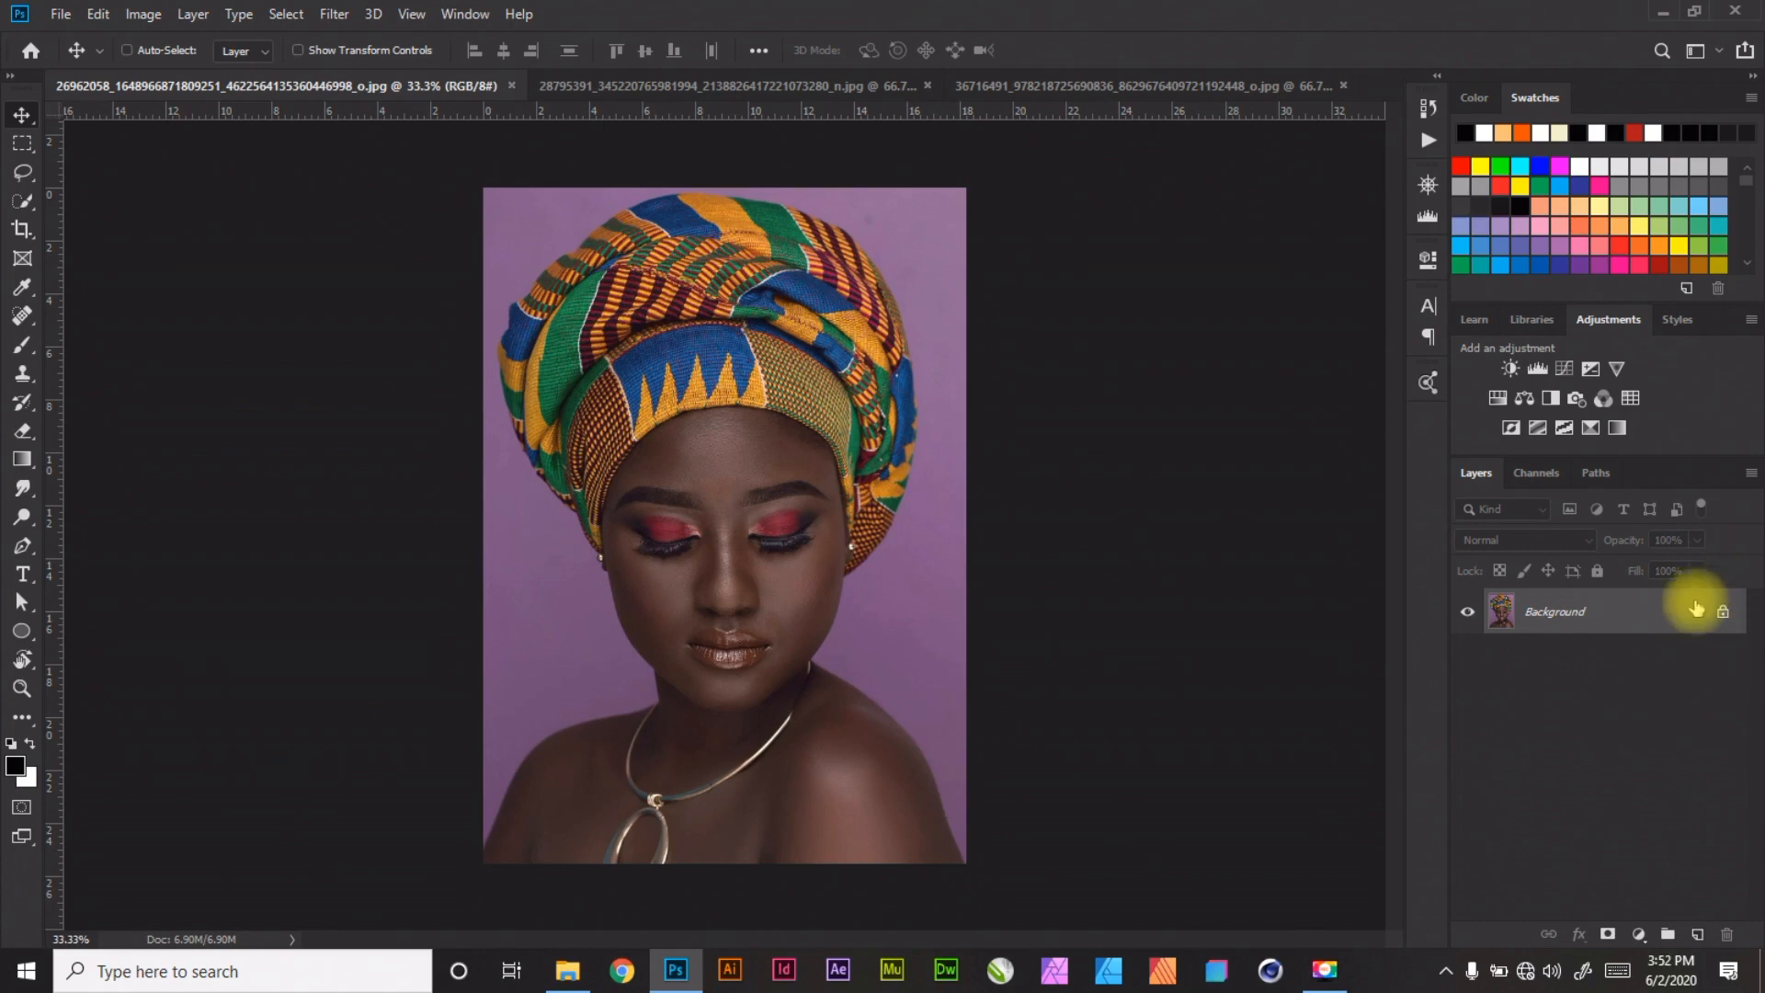
Convert the patterned-headwrap portrait's Background to an editable layer and delete the purple backdrop using the Magic Wand
double_click(1615, 628)
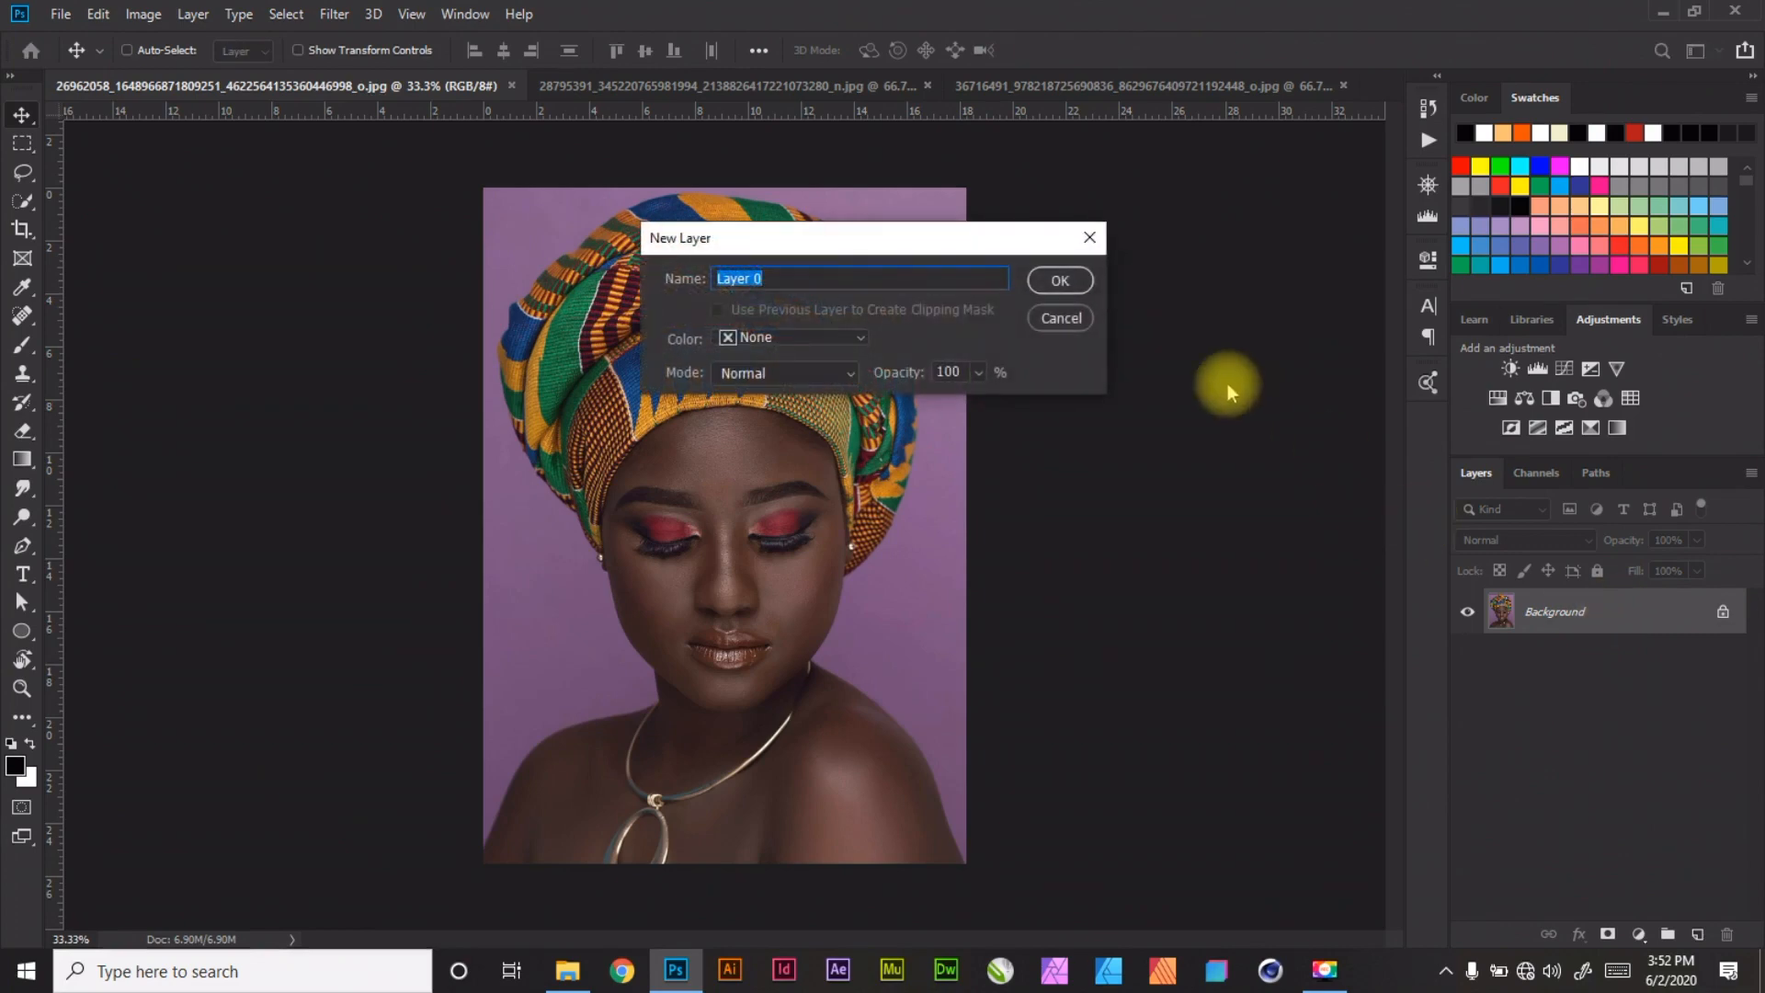
left_click(1059, 280)
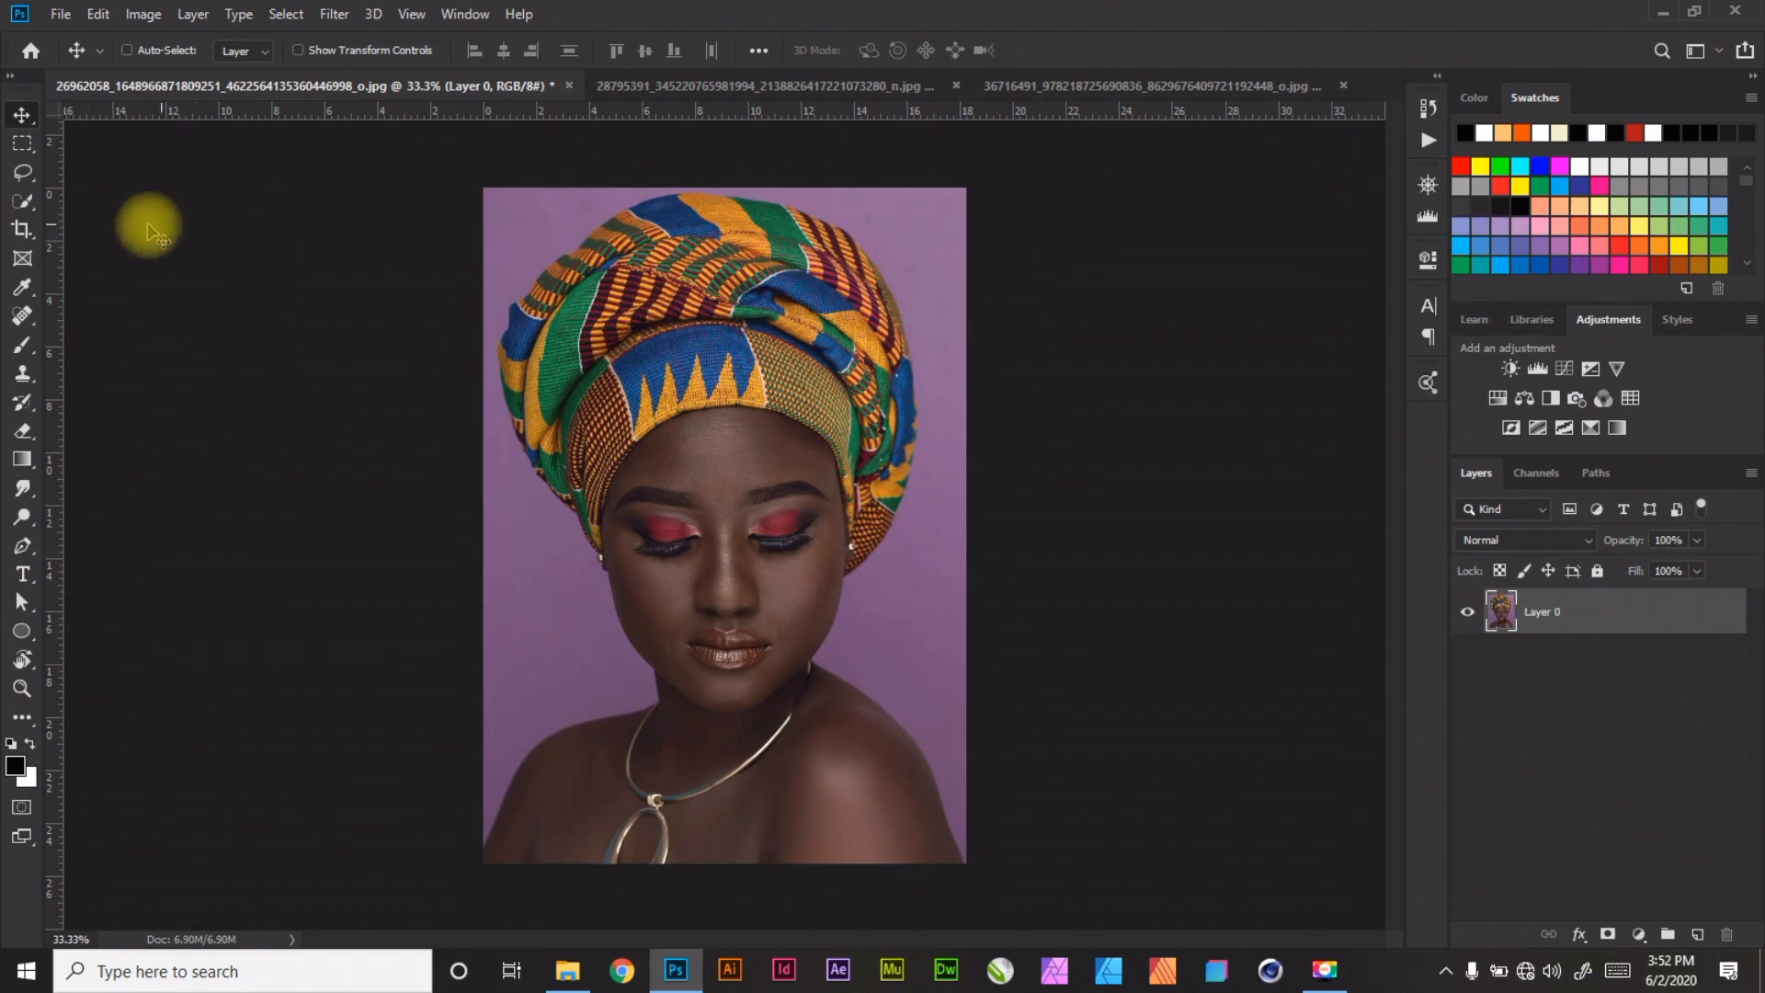
left_click(29, 203)
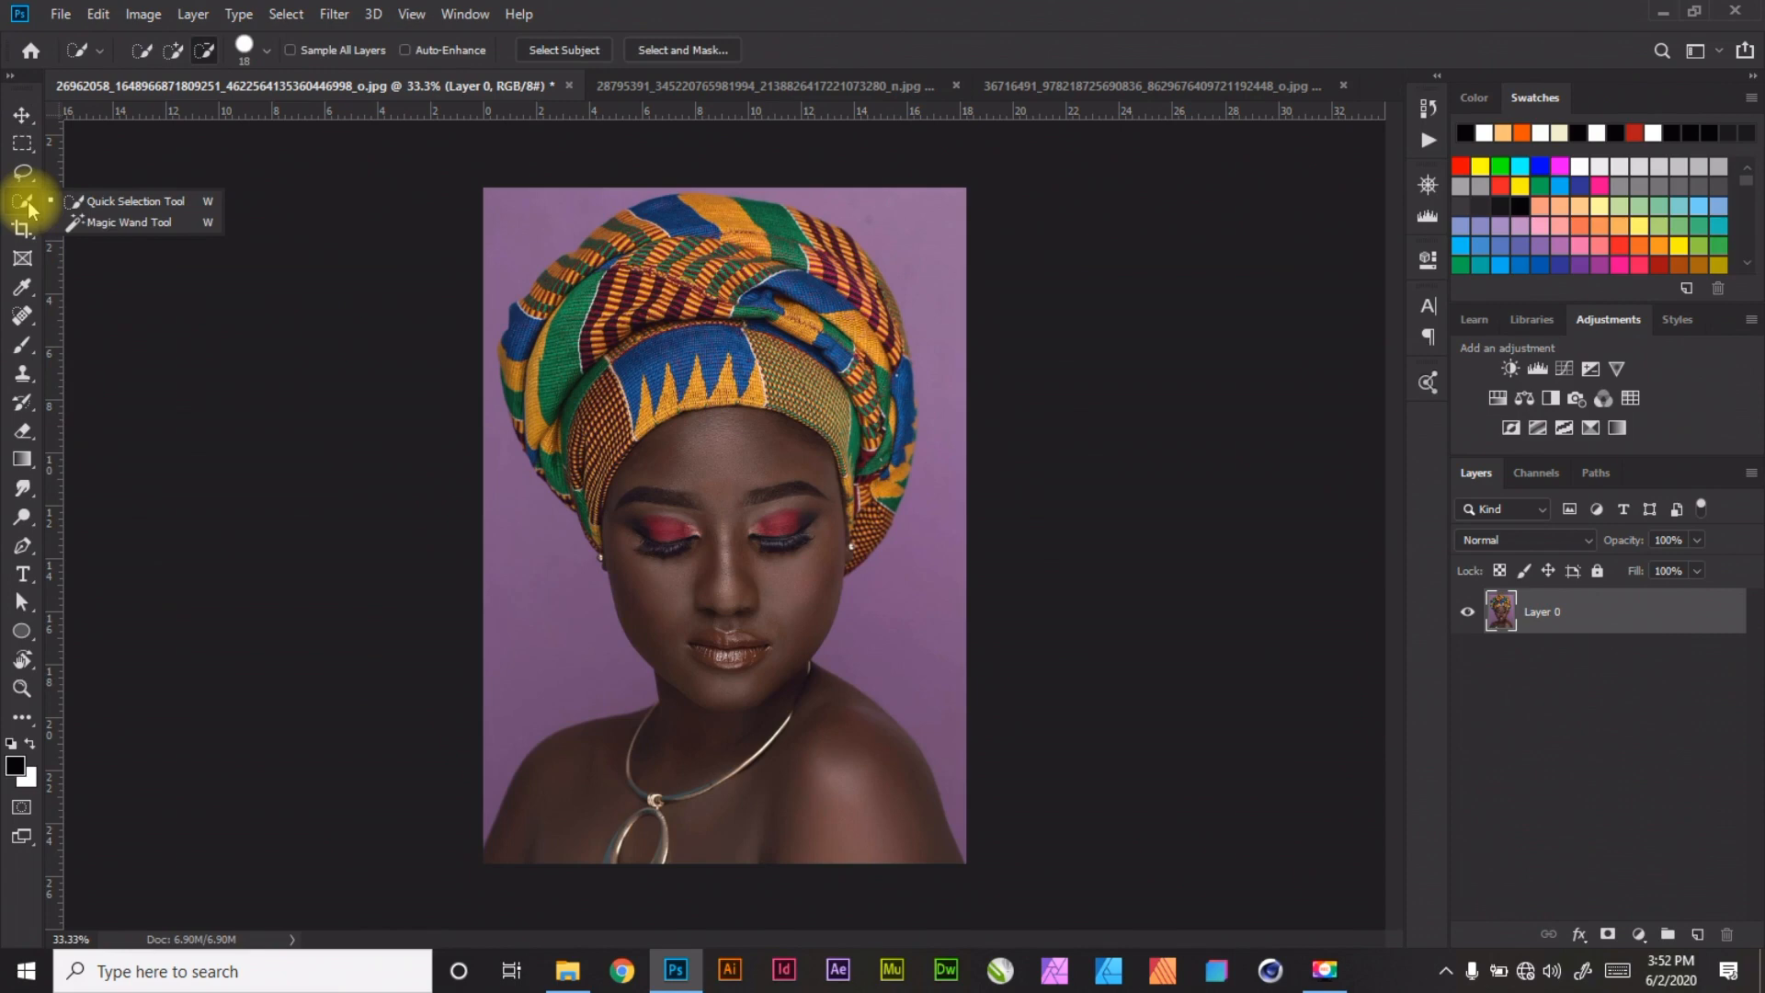
left_click(127, 230)
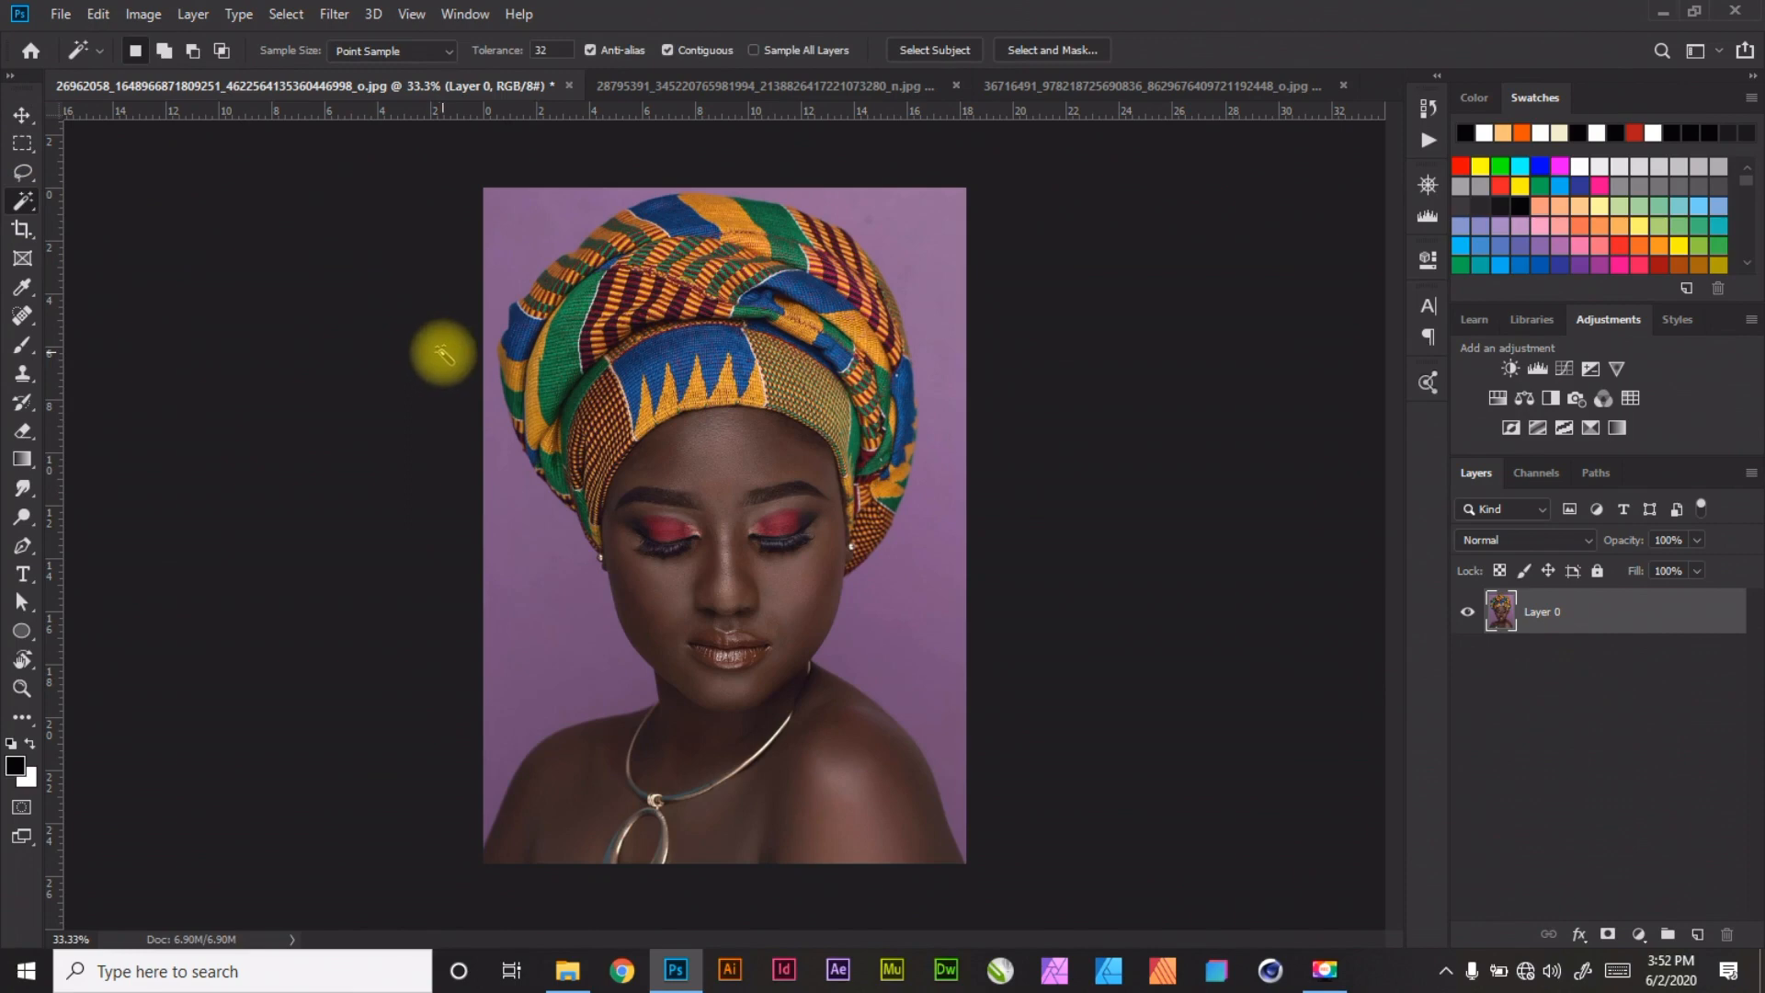
left_click(527, 540)
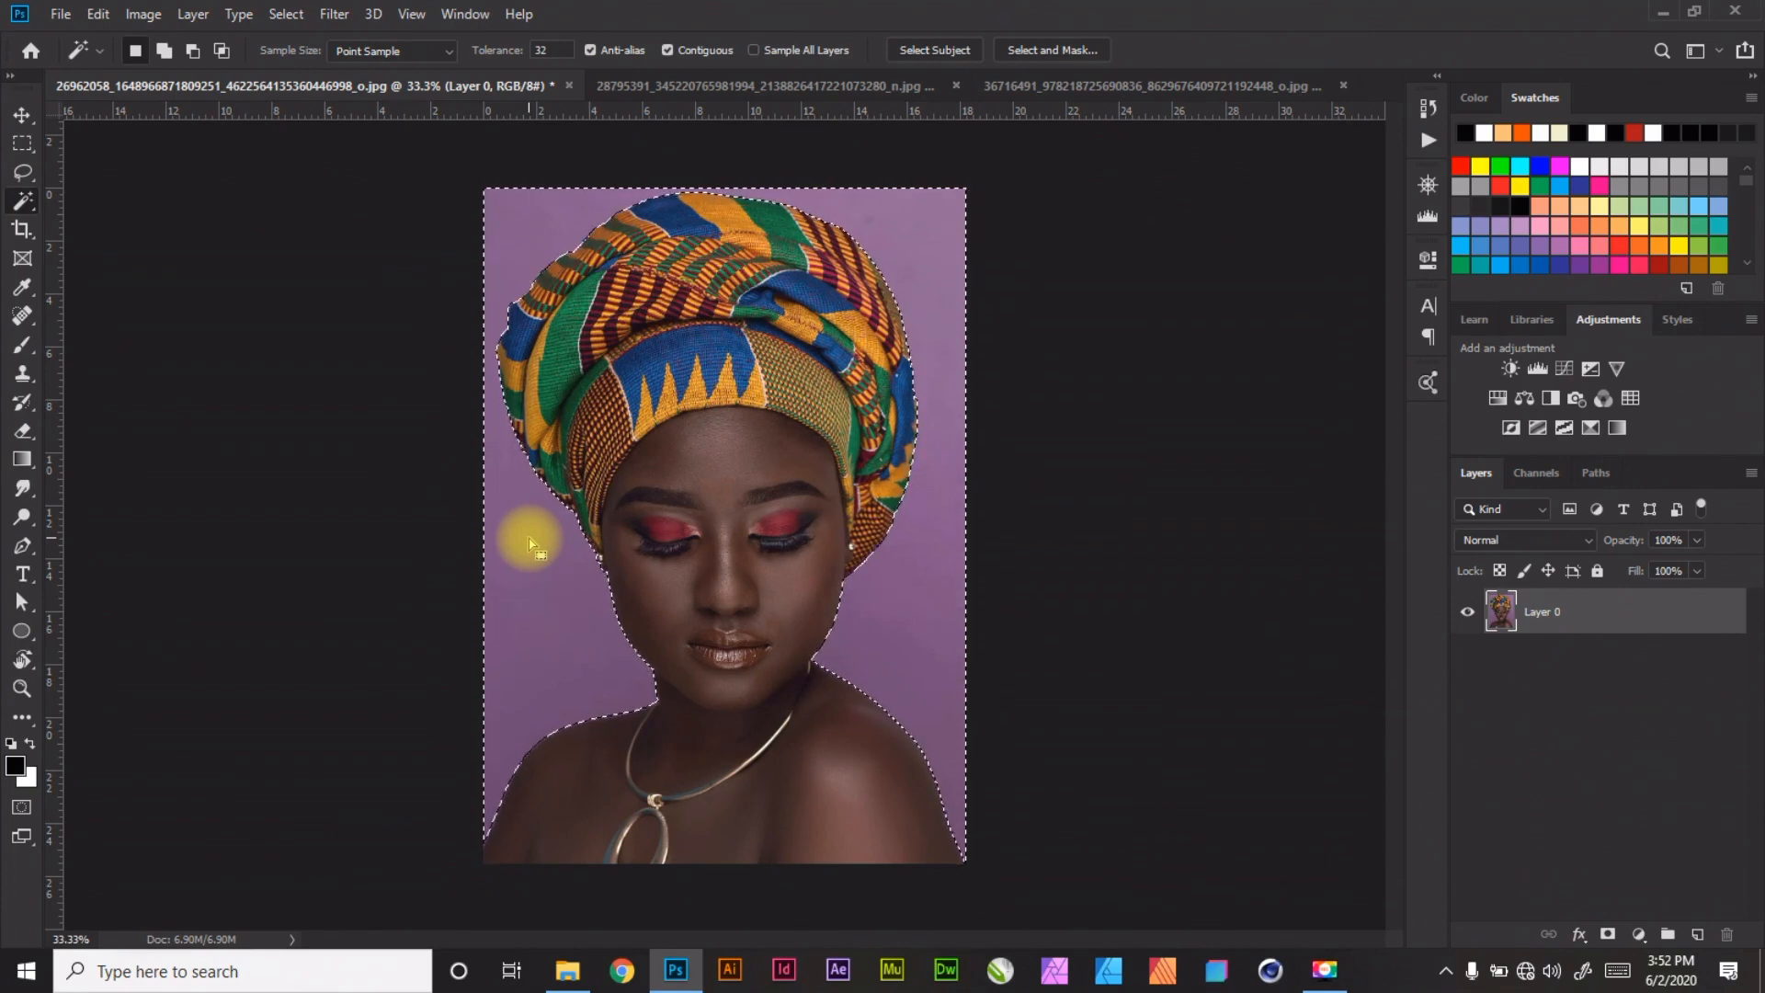
key("Delete")
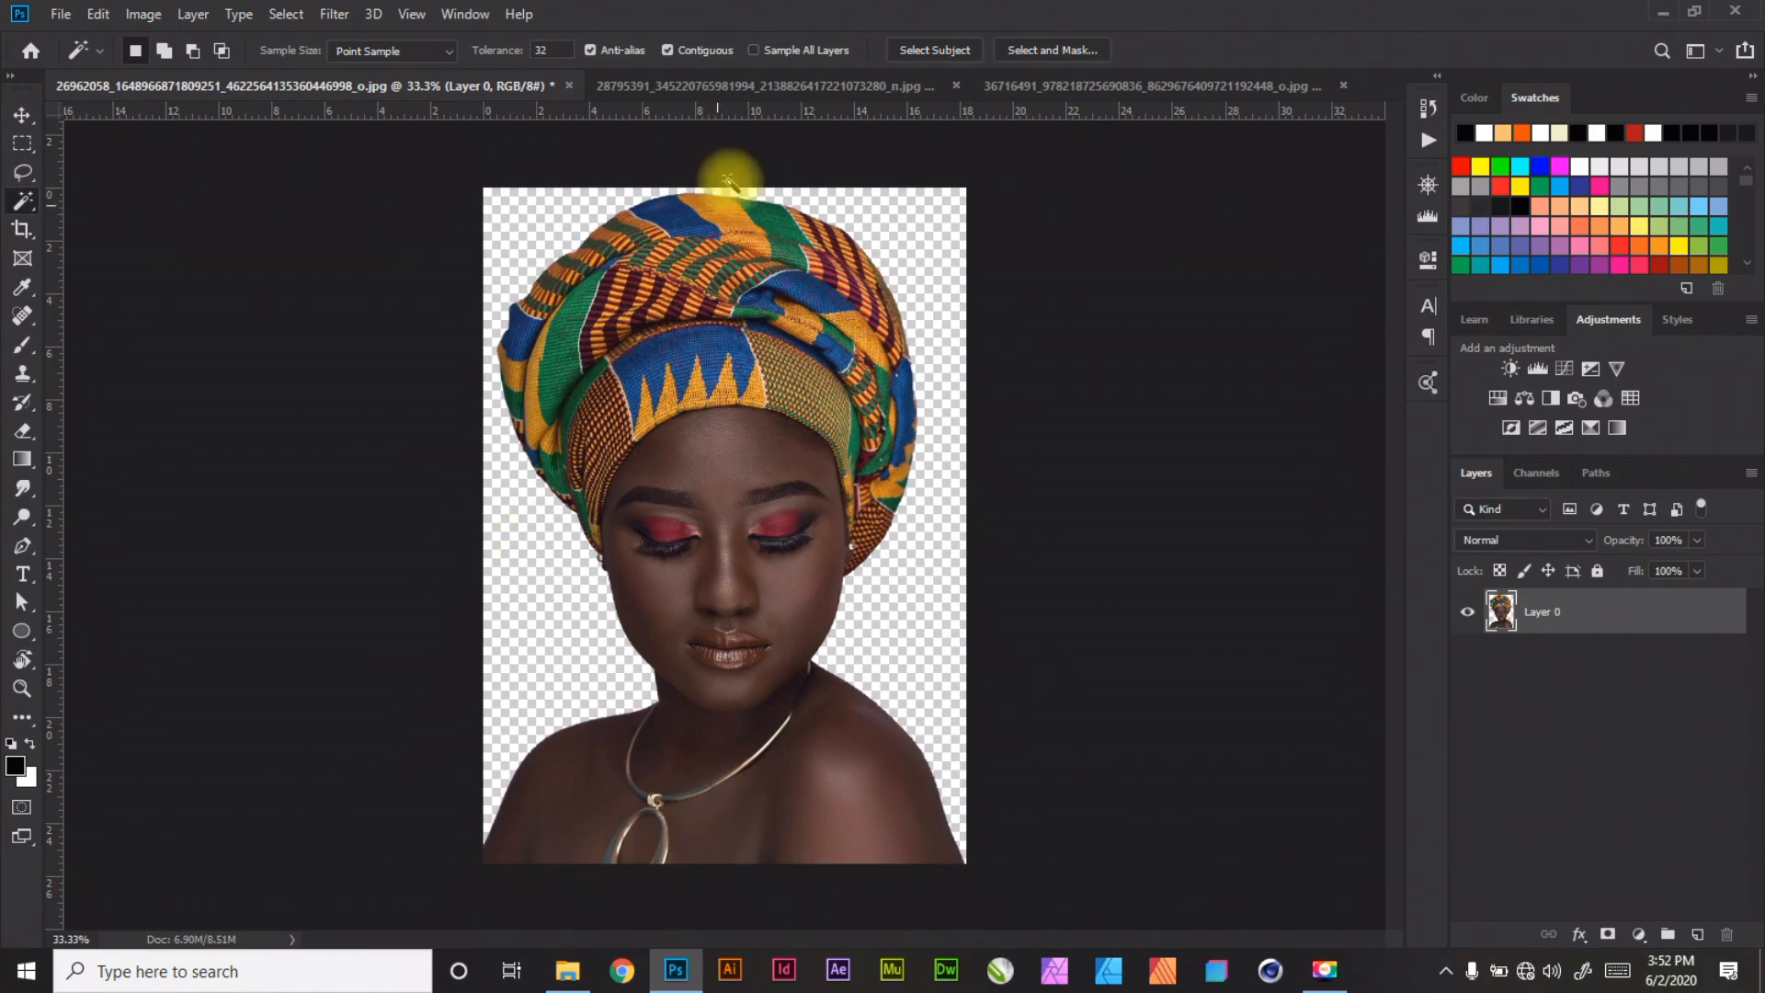
Switch to the portrait with the green, yellow and red headwrap
left_click(795, 84)
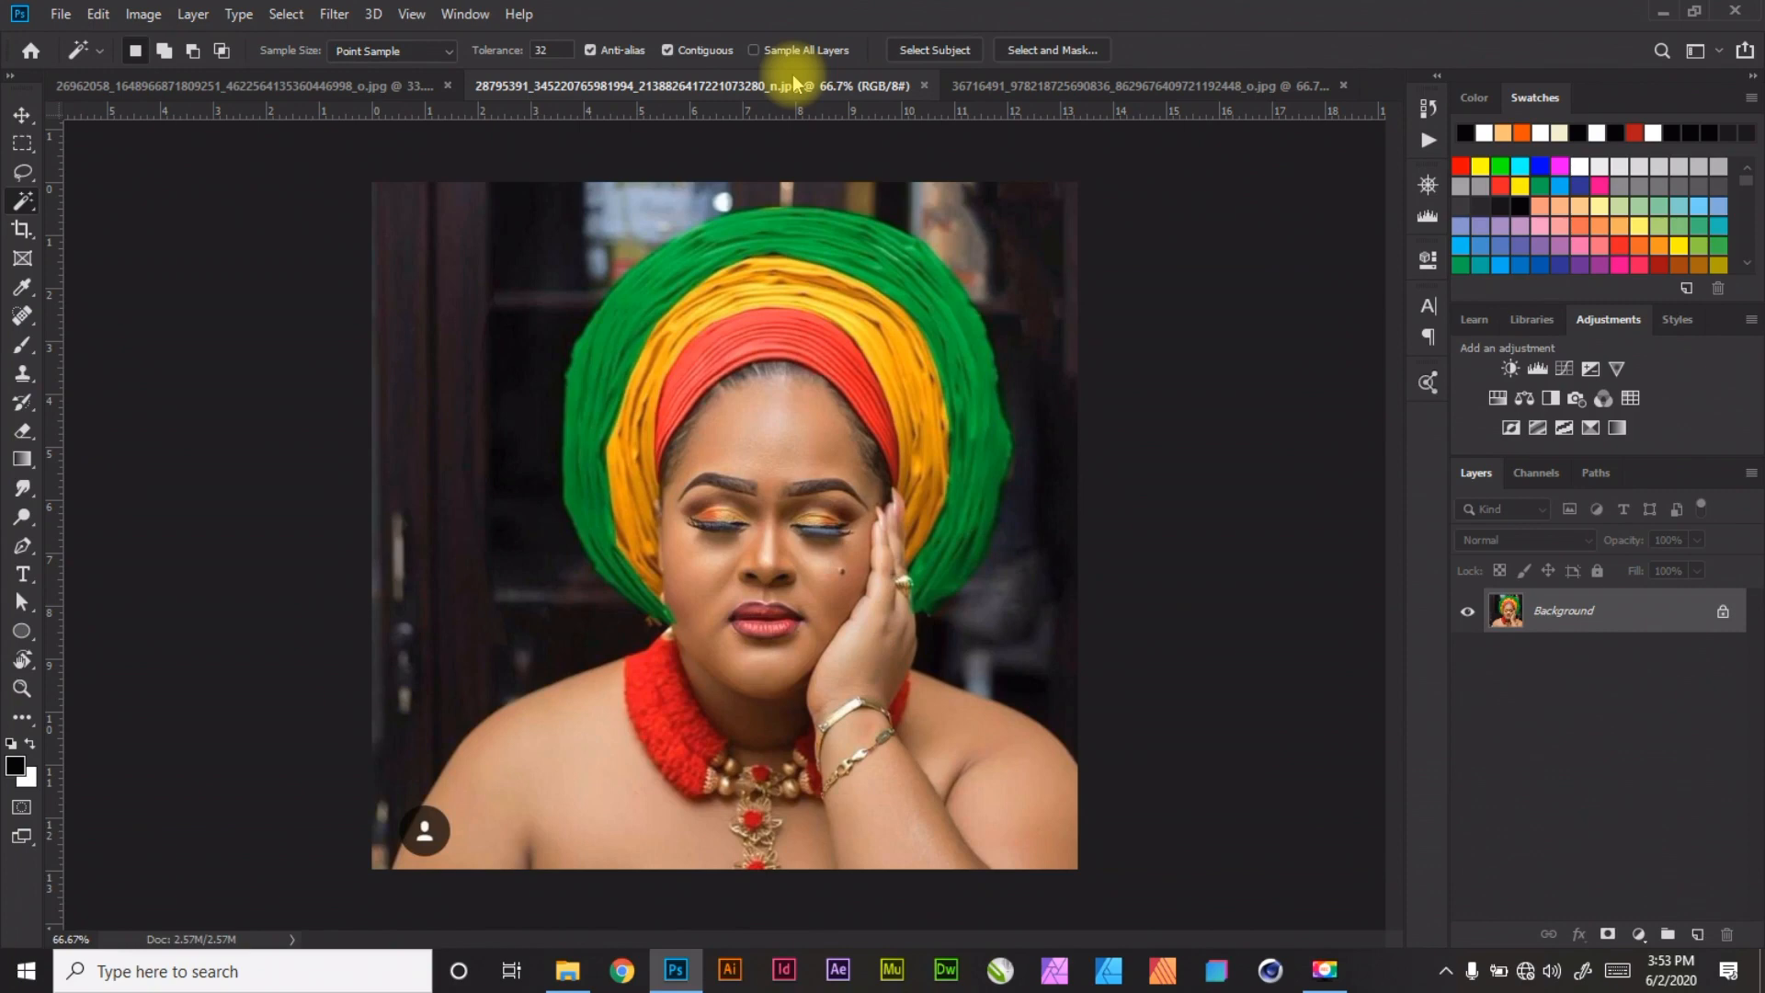
Try to select the dark backdrop behind the green headwrap with the Magic Wand
left_click(533, 301)
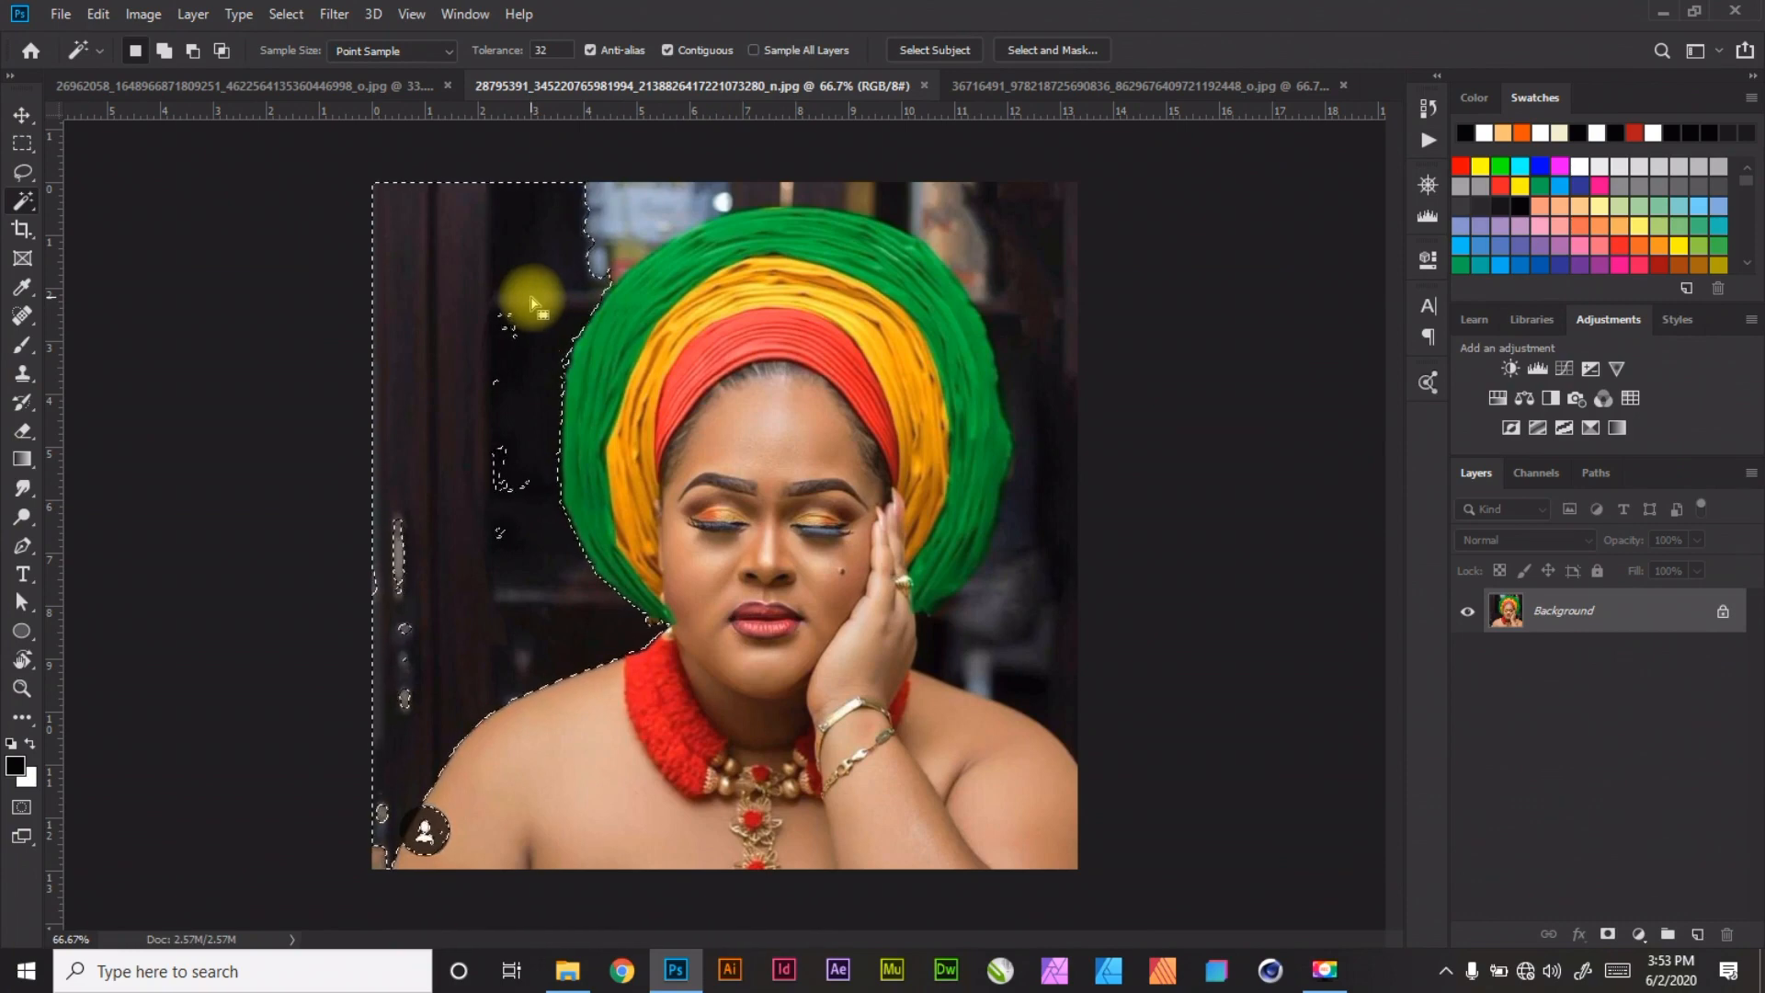
left_click(679, 212)
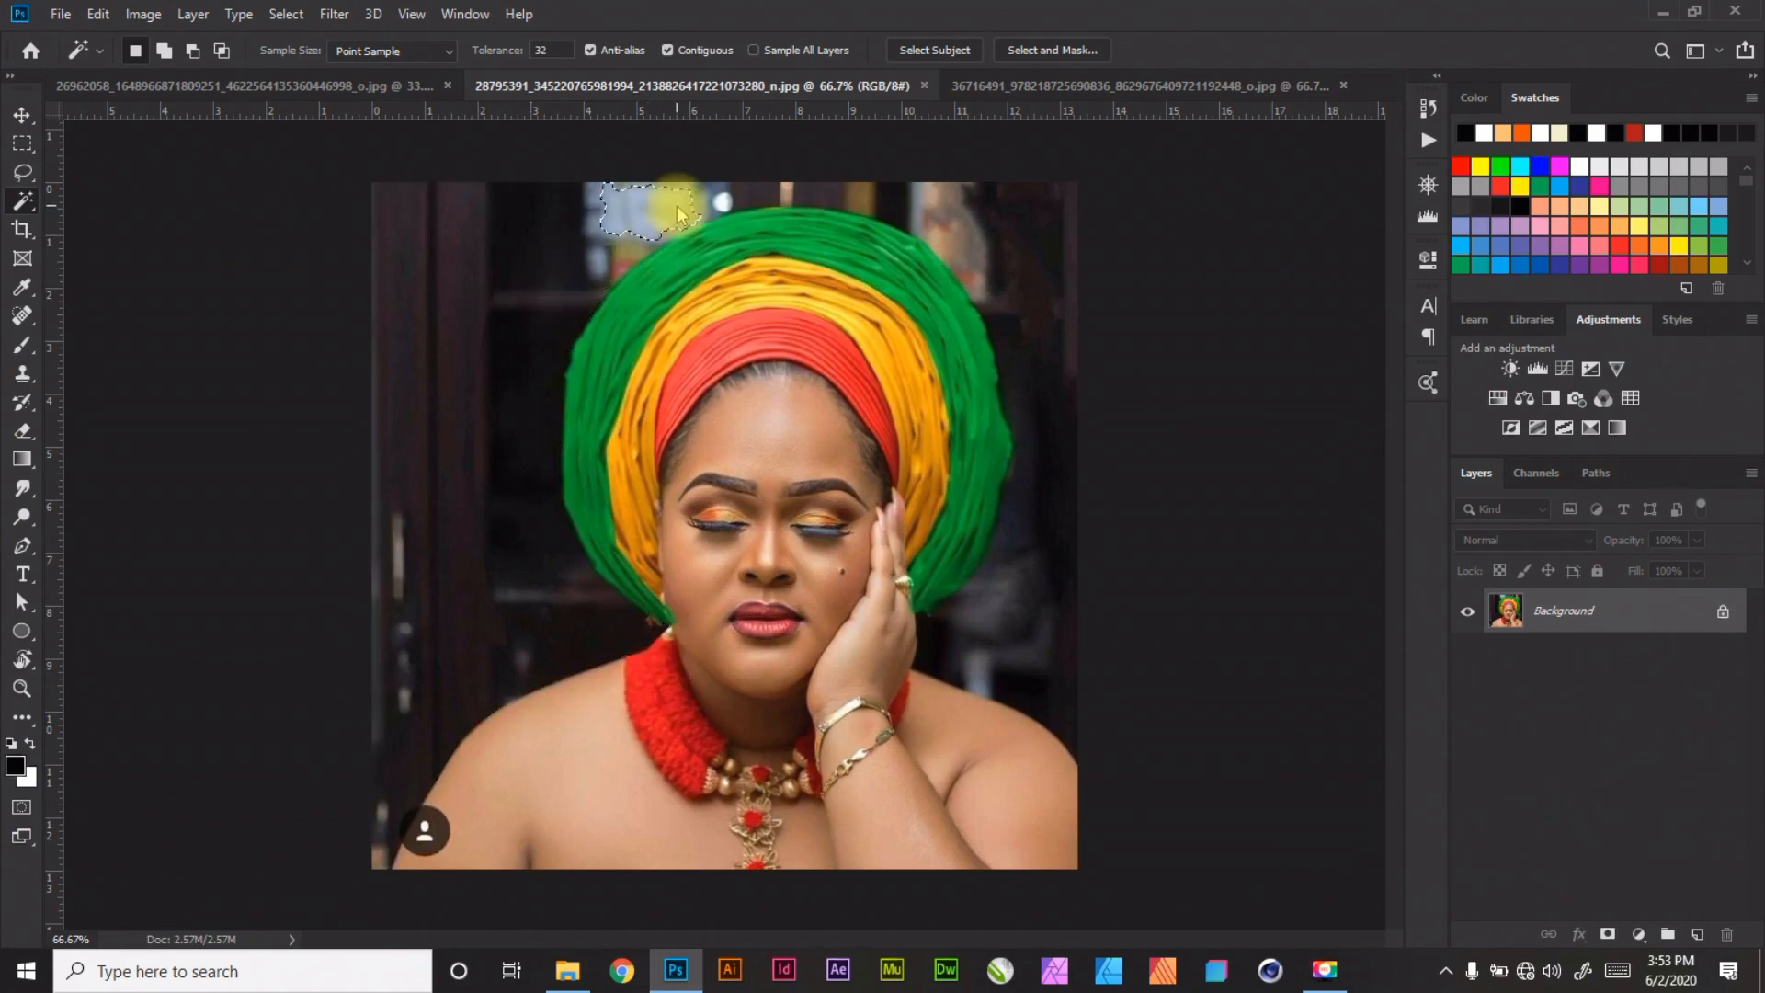
left_click(513, 257)
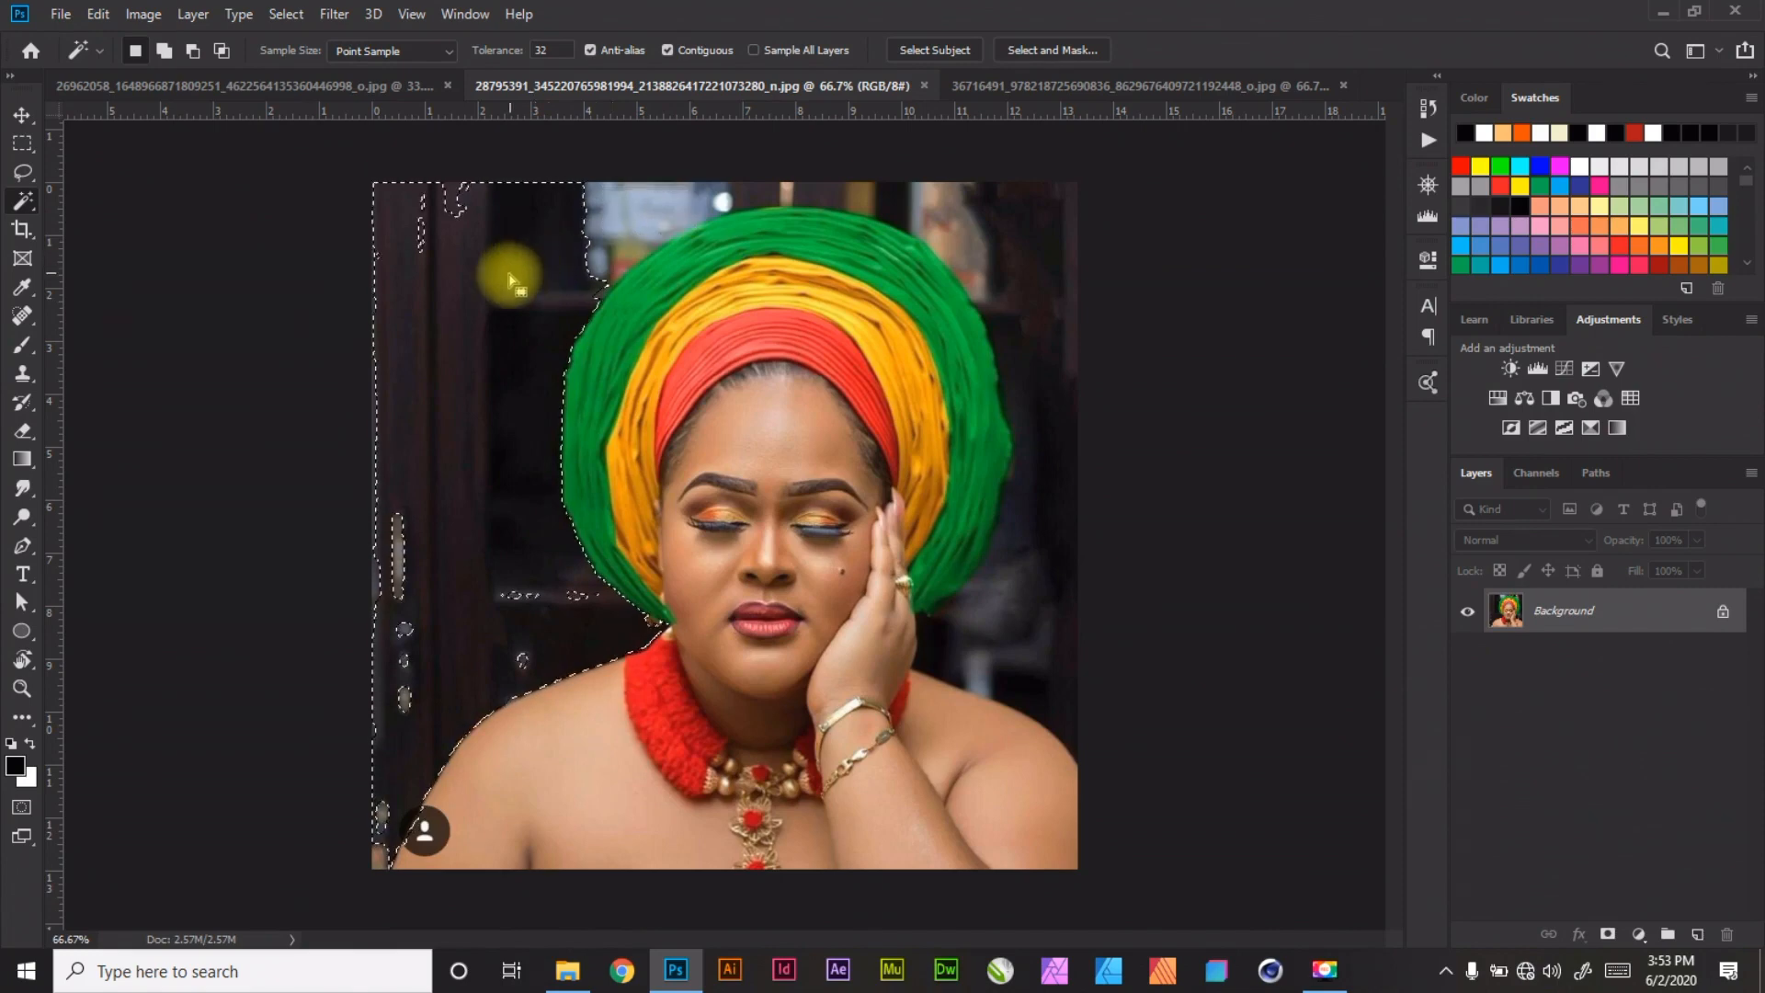
left_click(1176, 474)
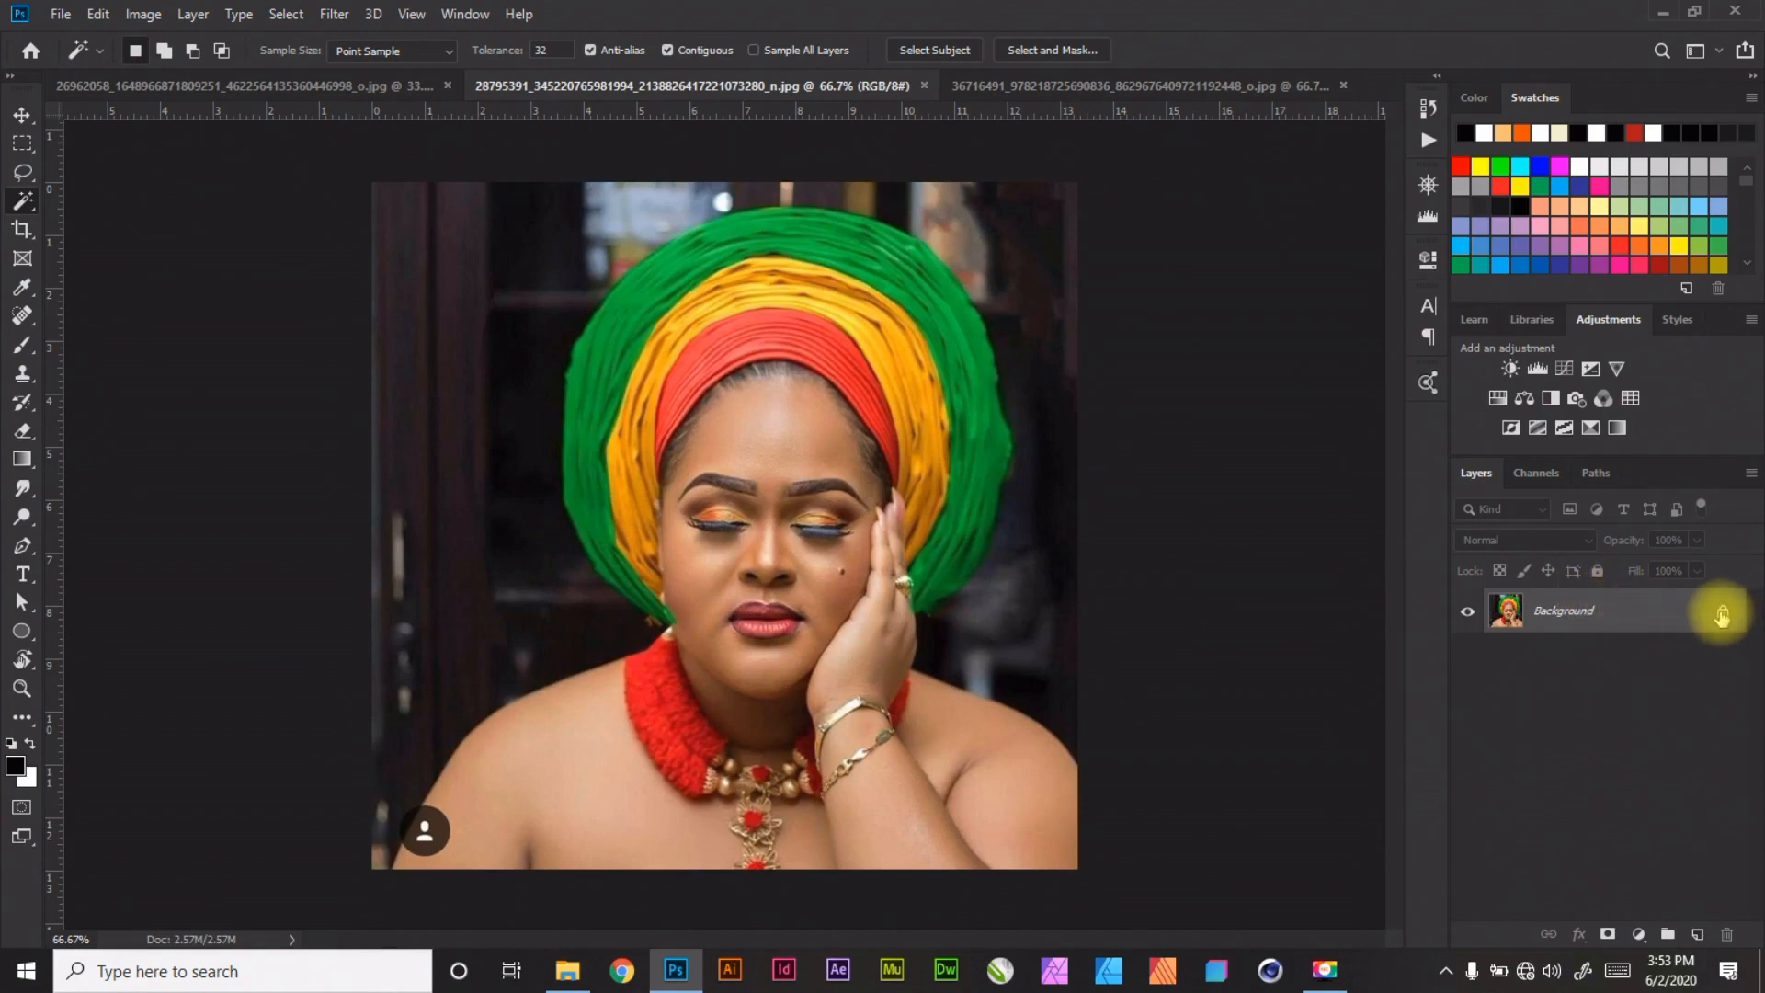
Unlock the Background layer and delete the backdrop above and right of the woman, outlined with the Polygonal Lasso, then deselect
left_click_drag(1723, 614, 1728, 931)
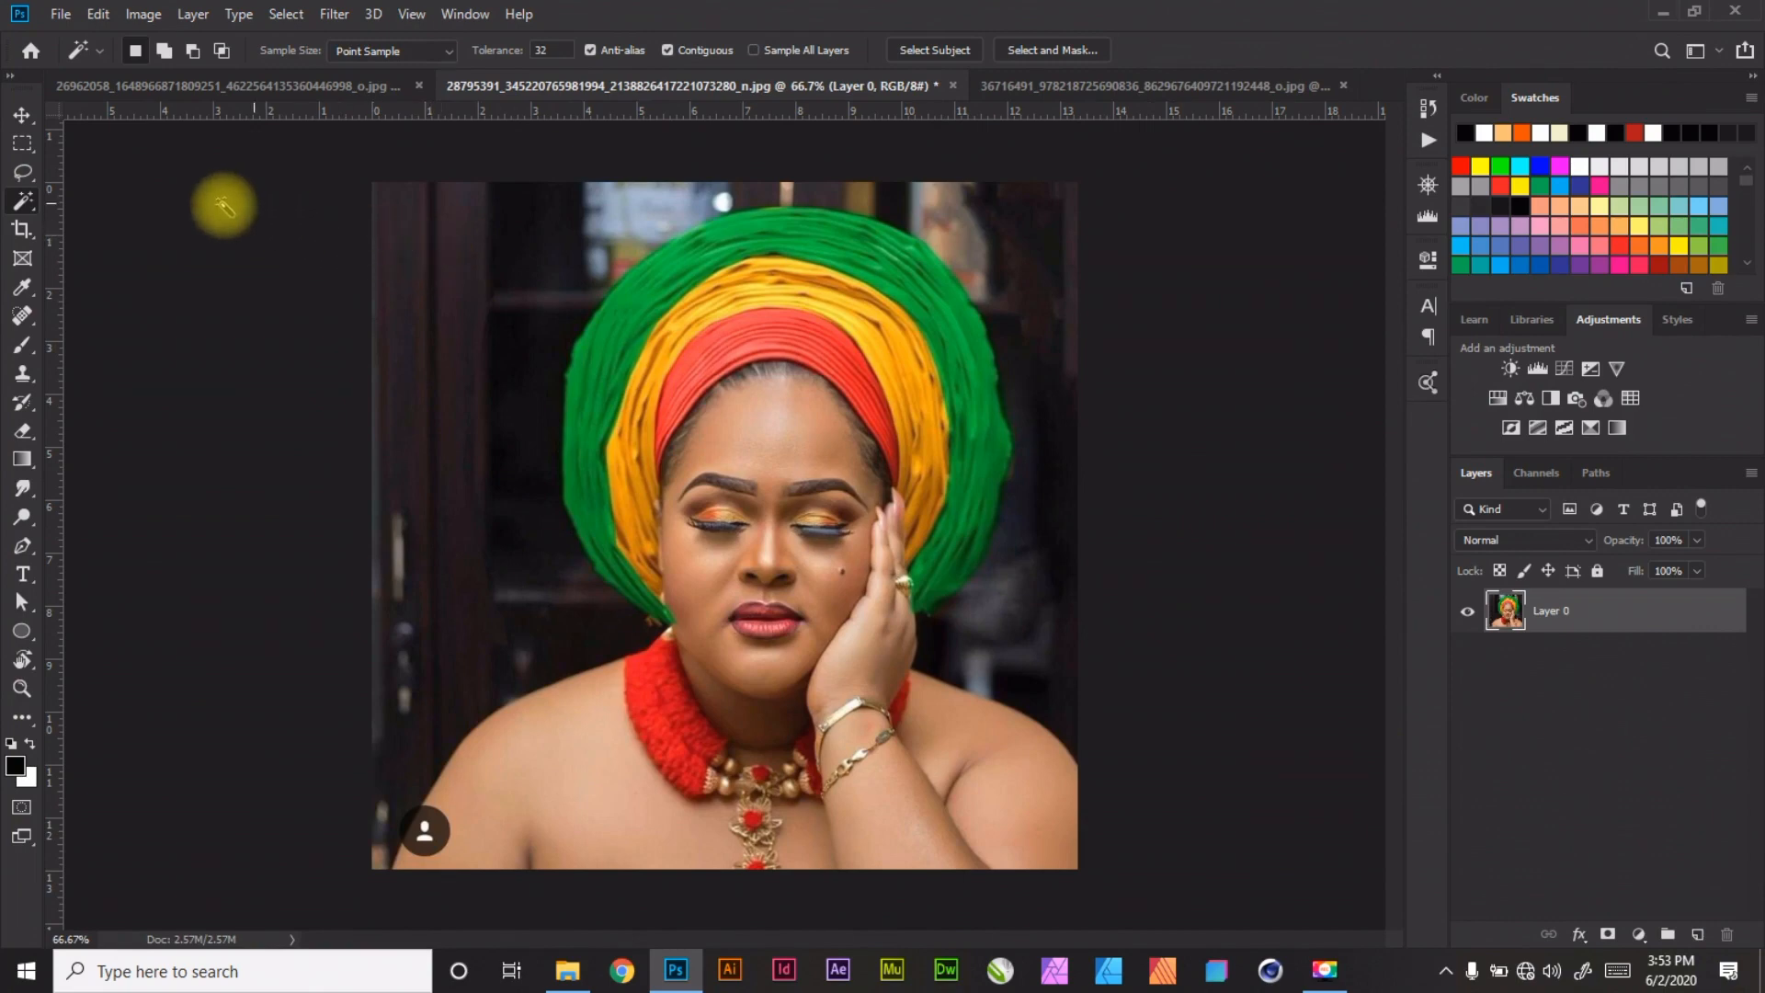
left_click(24, 175)
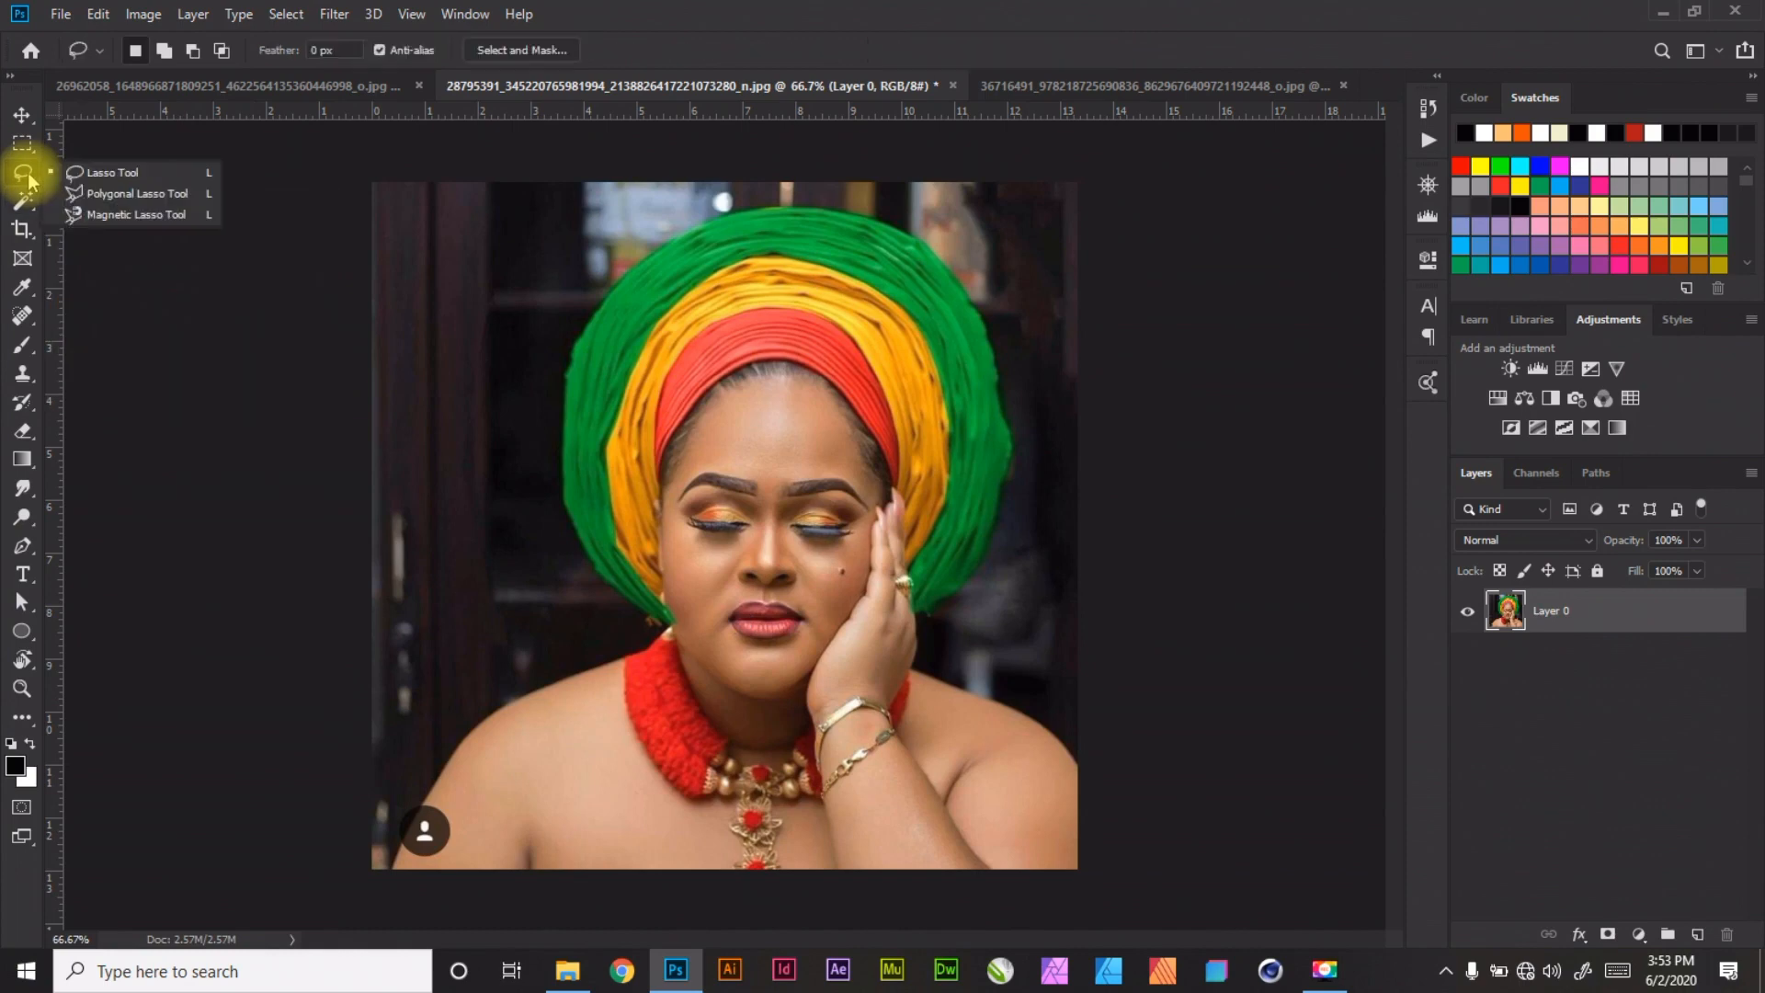
left_click(129, 193)
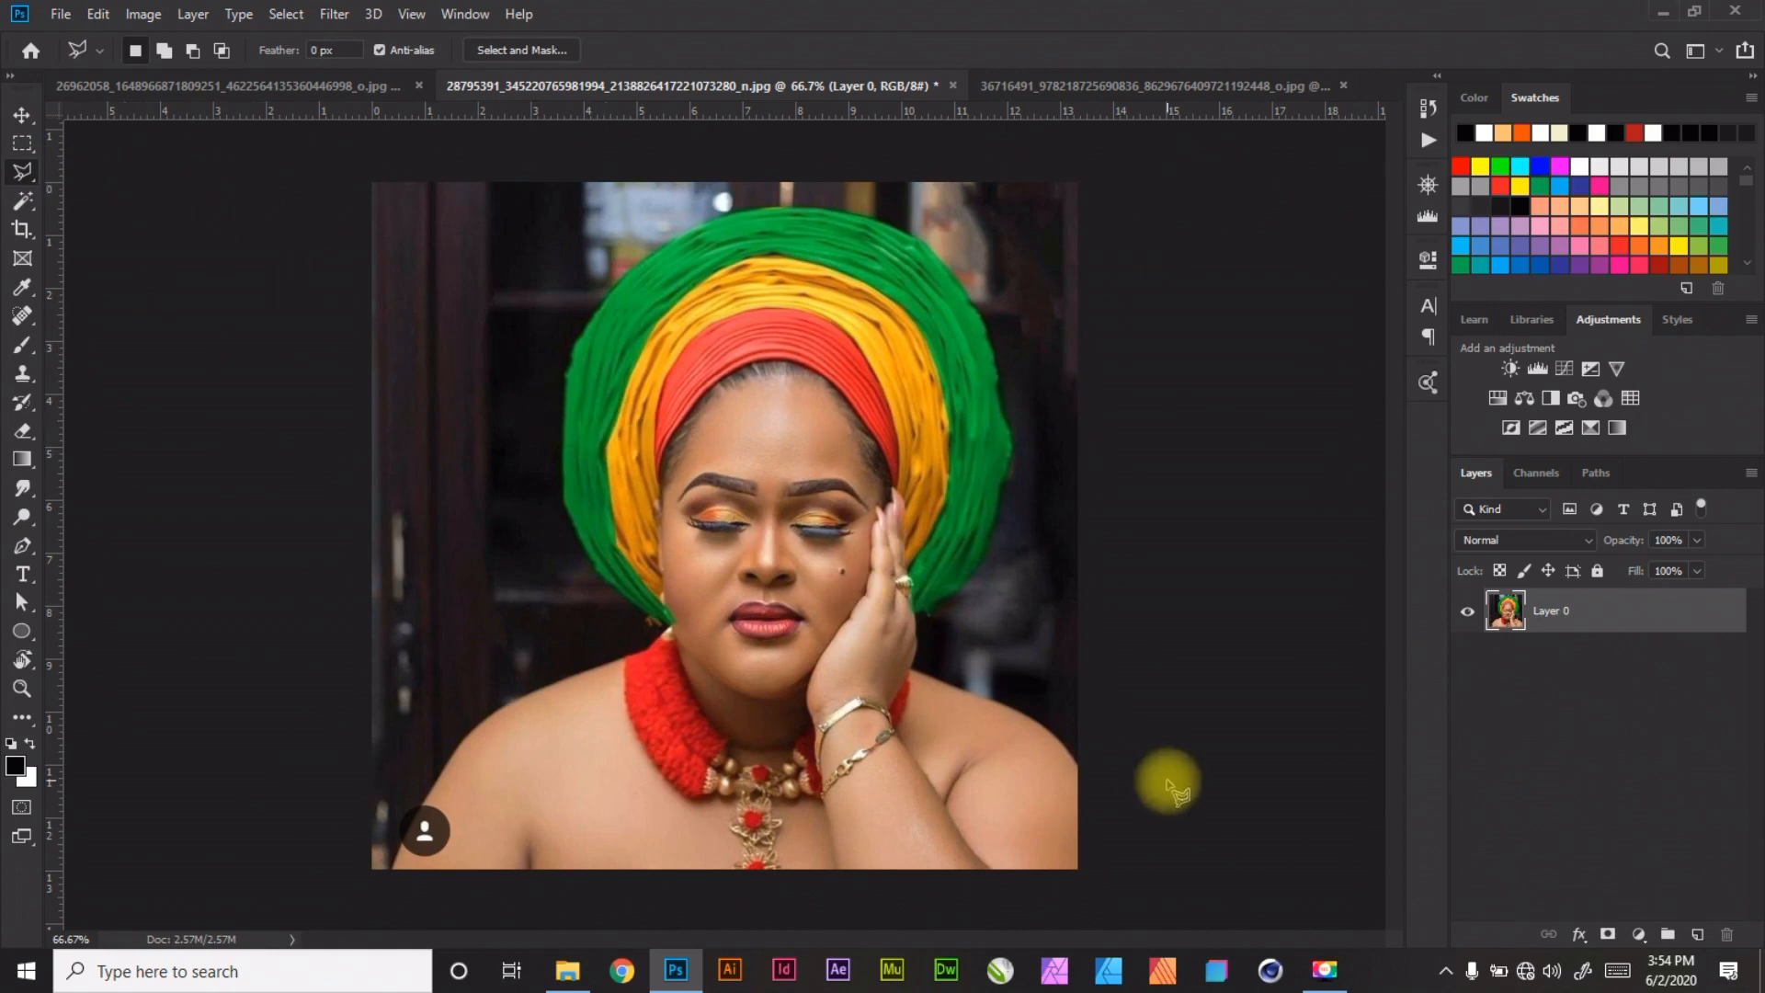
left_click(1074, 763)
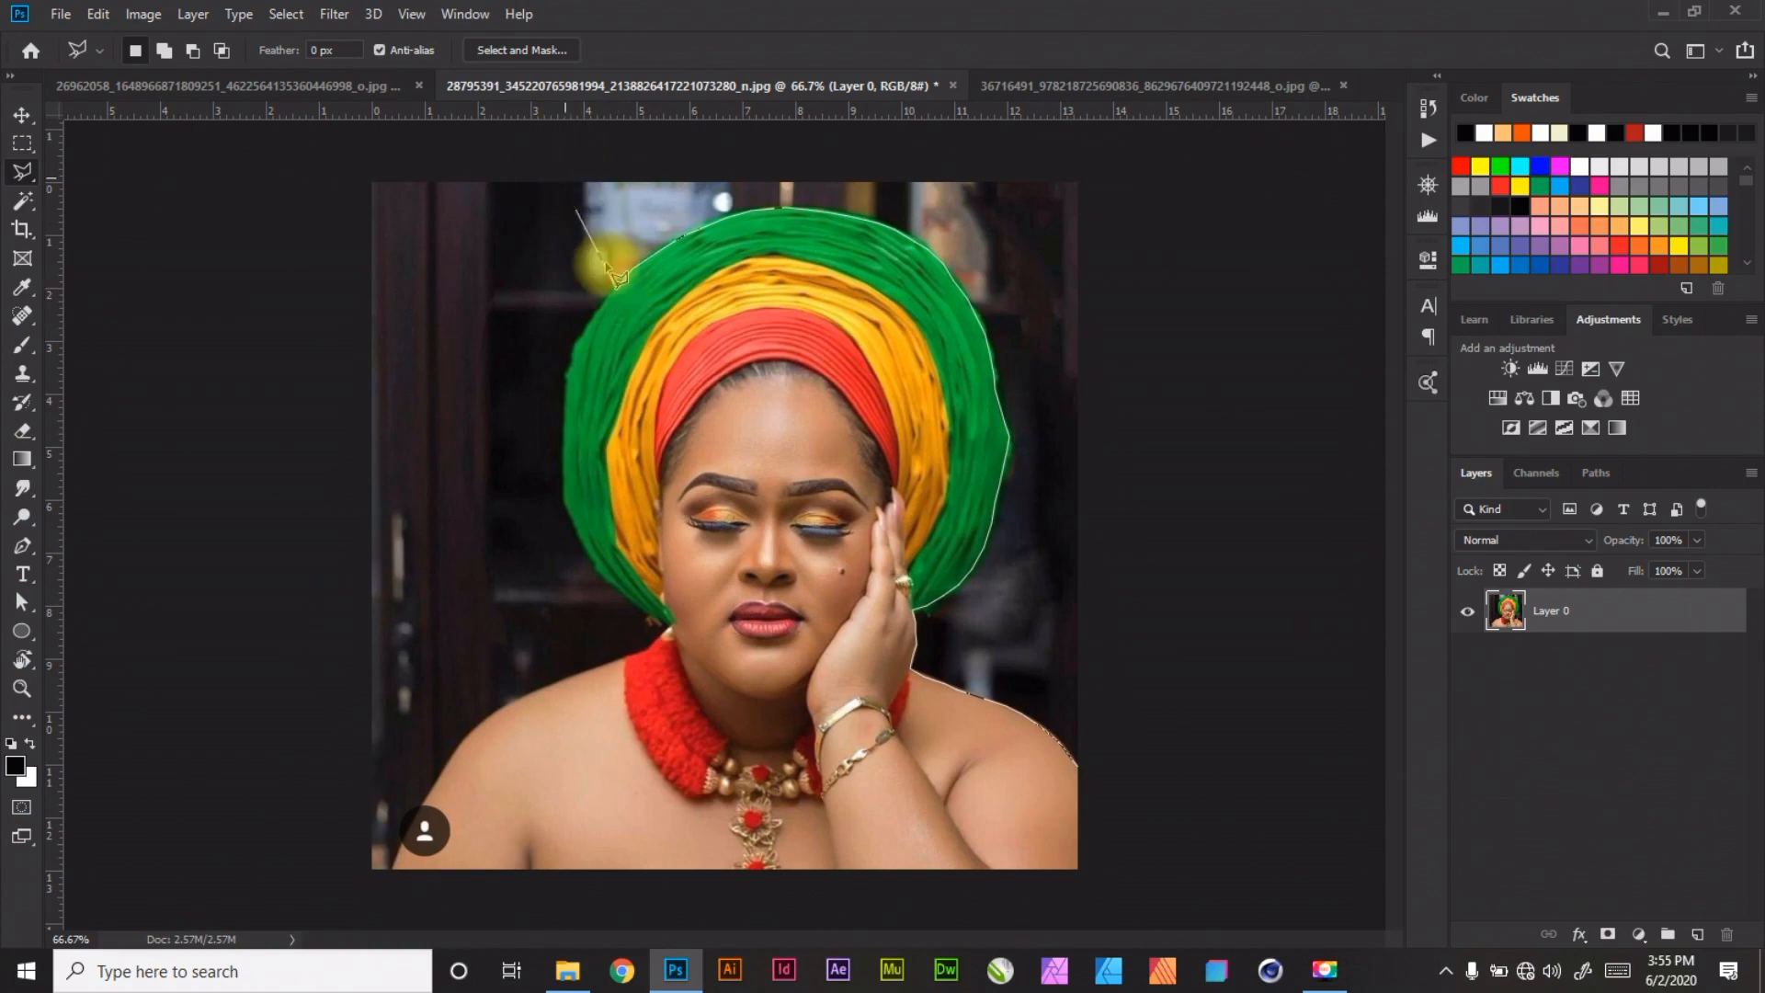
left_click(529, 146)
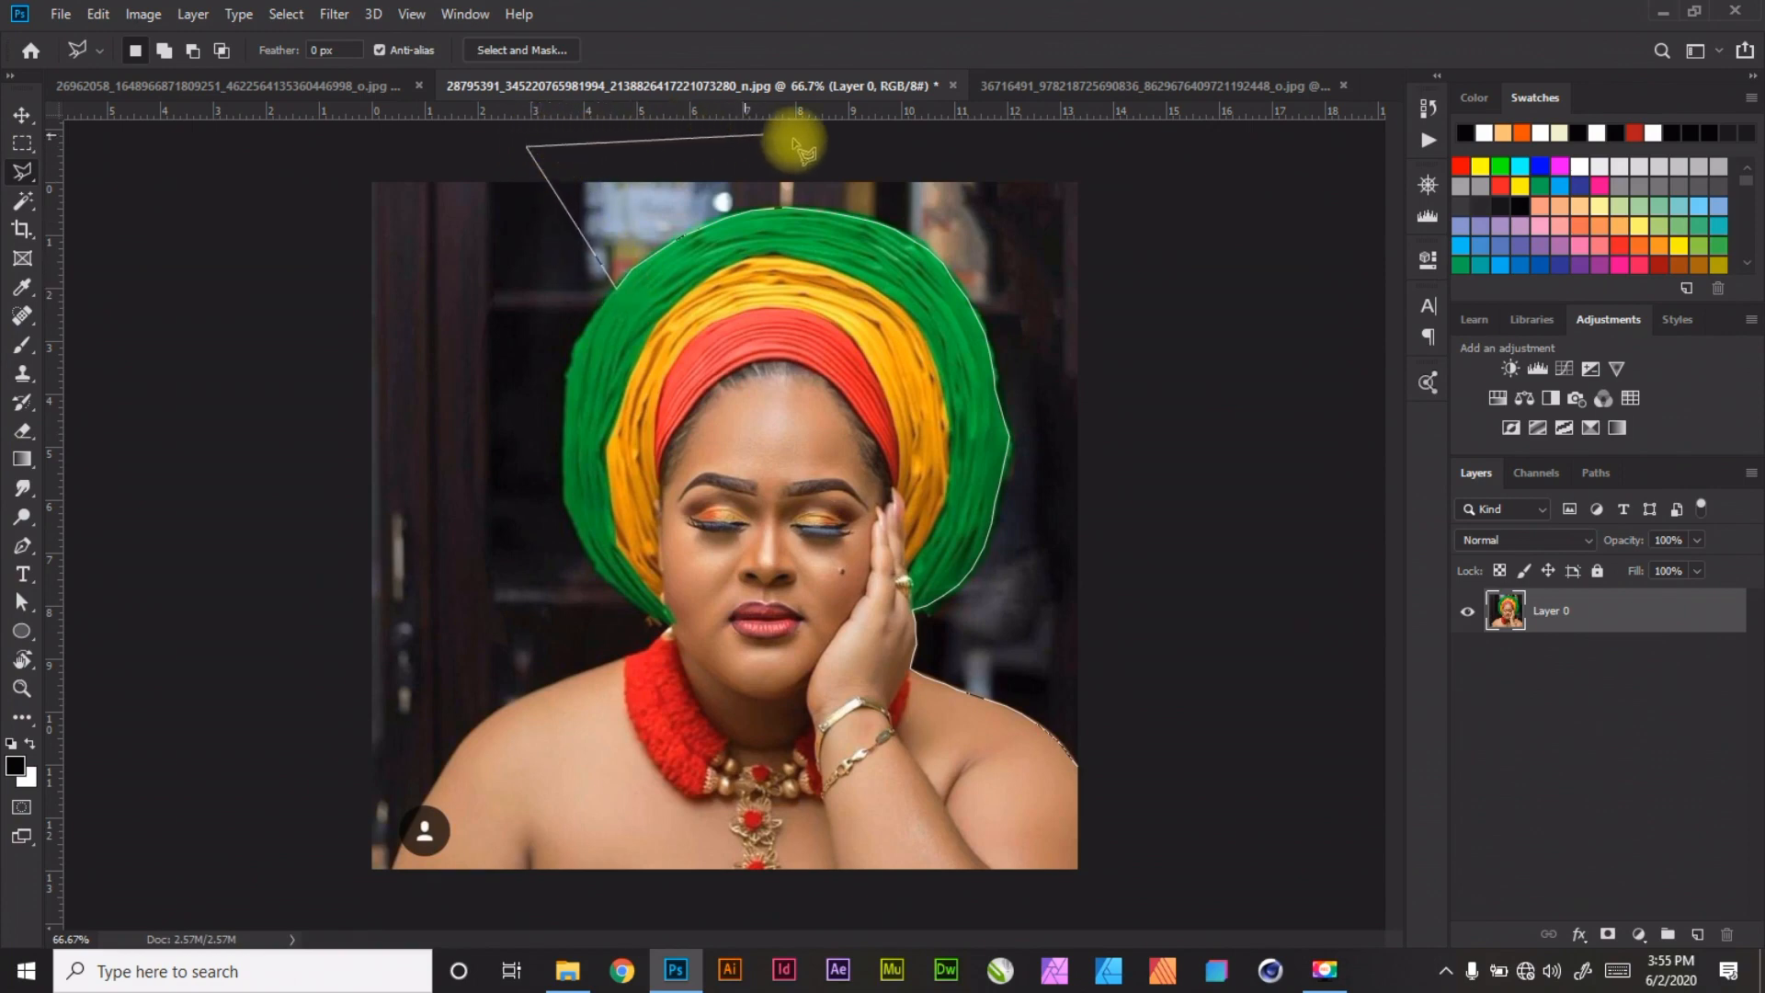
left_click(1185, 147)
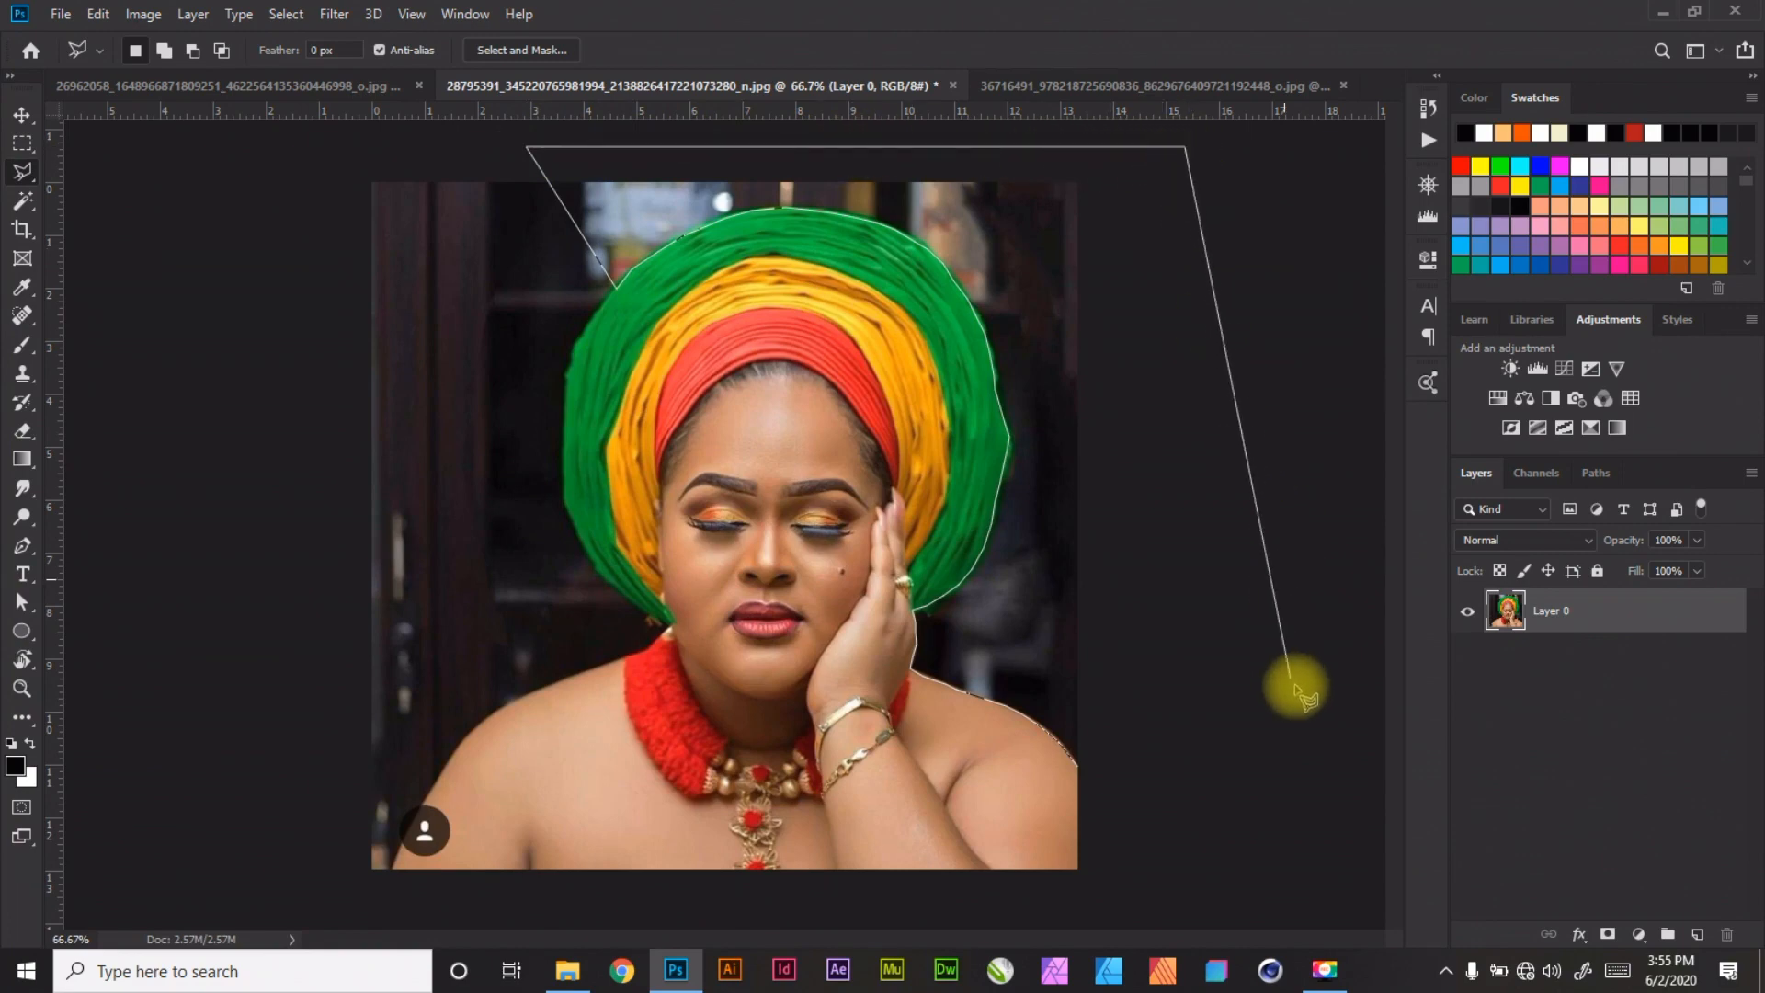
left_click(1078, 766)
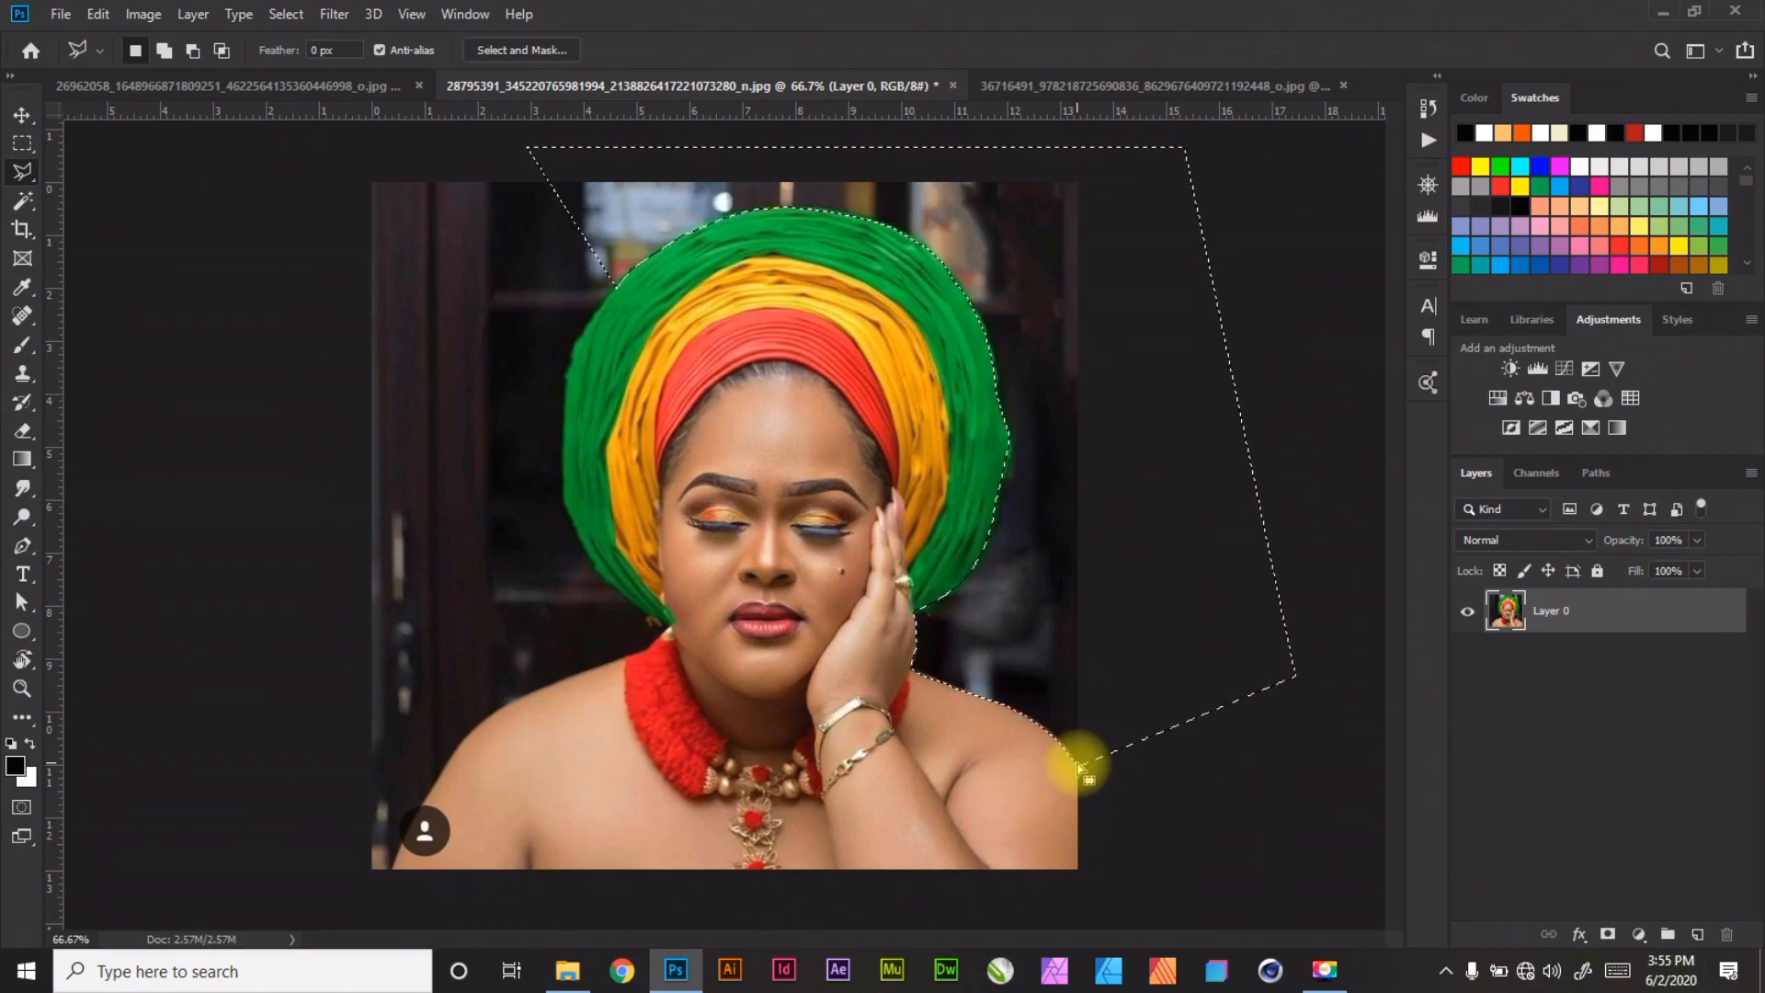
key("Delete")
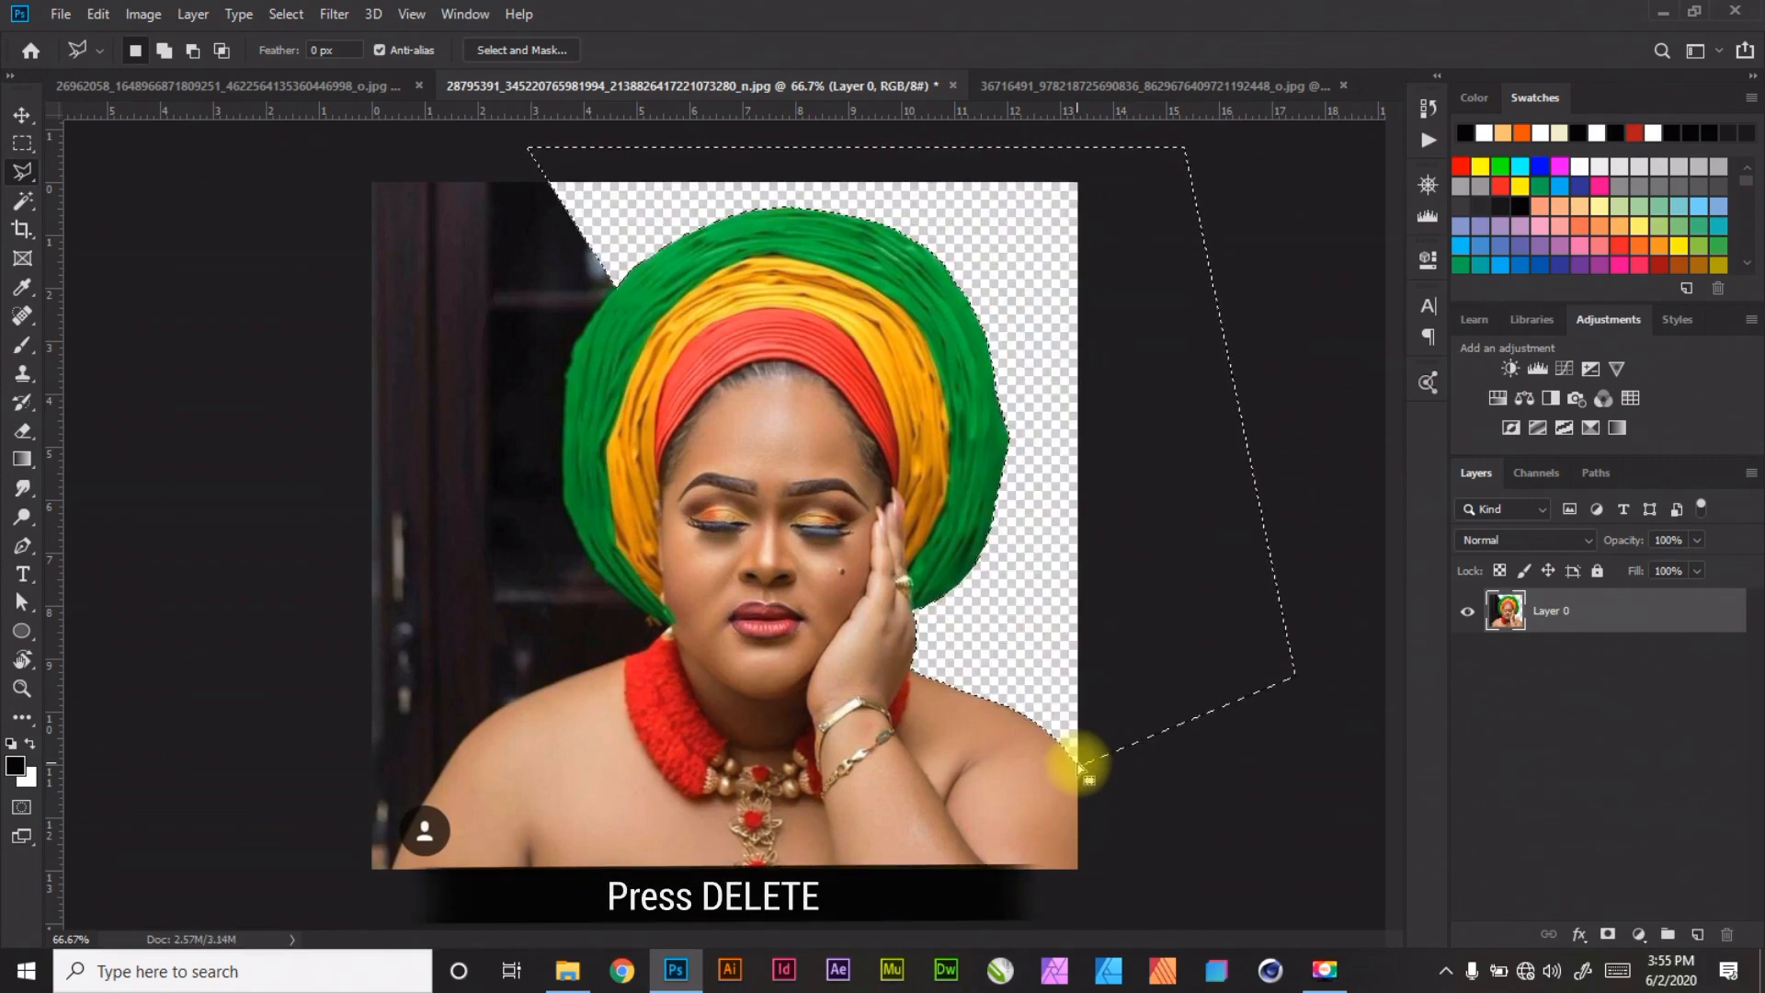
key("ctrl+d")
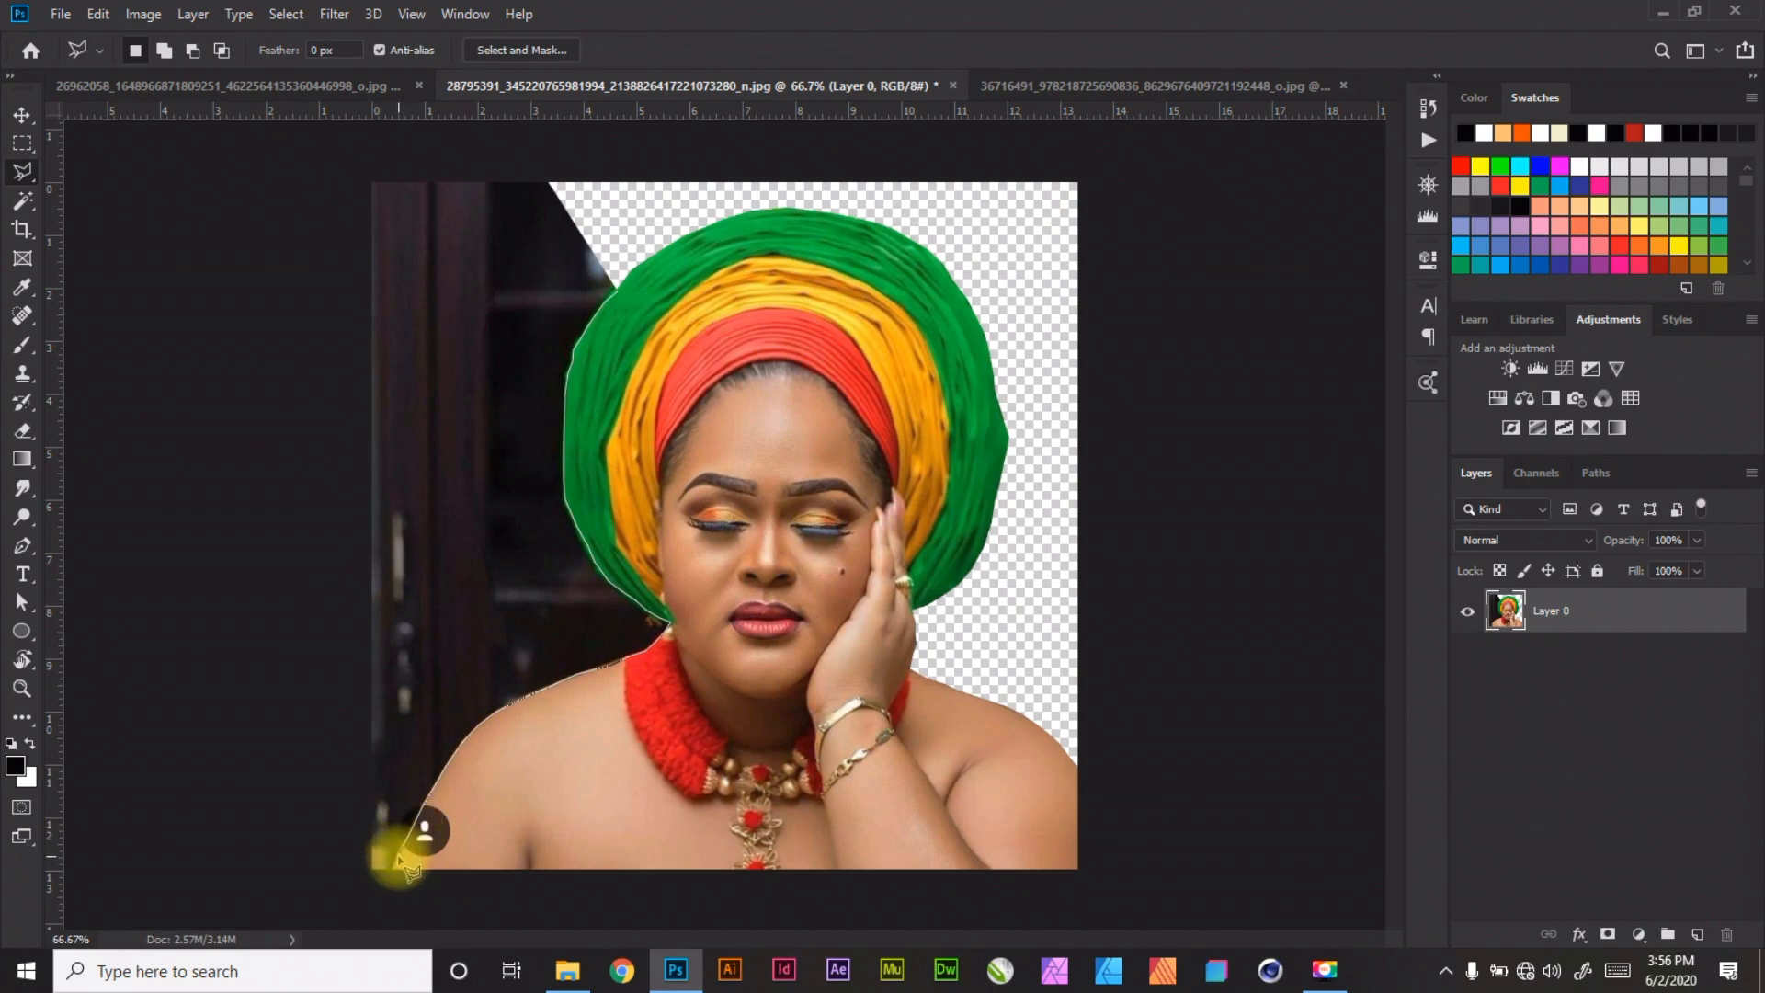
Outline the remaining dark backdrop left of the headwrap and shoulder with the Polygonal Lasso and delete it
left_click(273, 856)
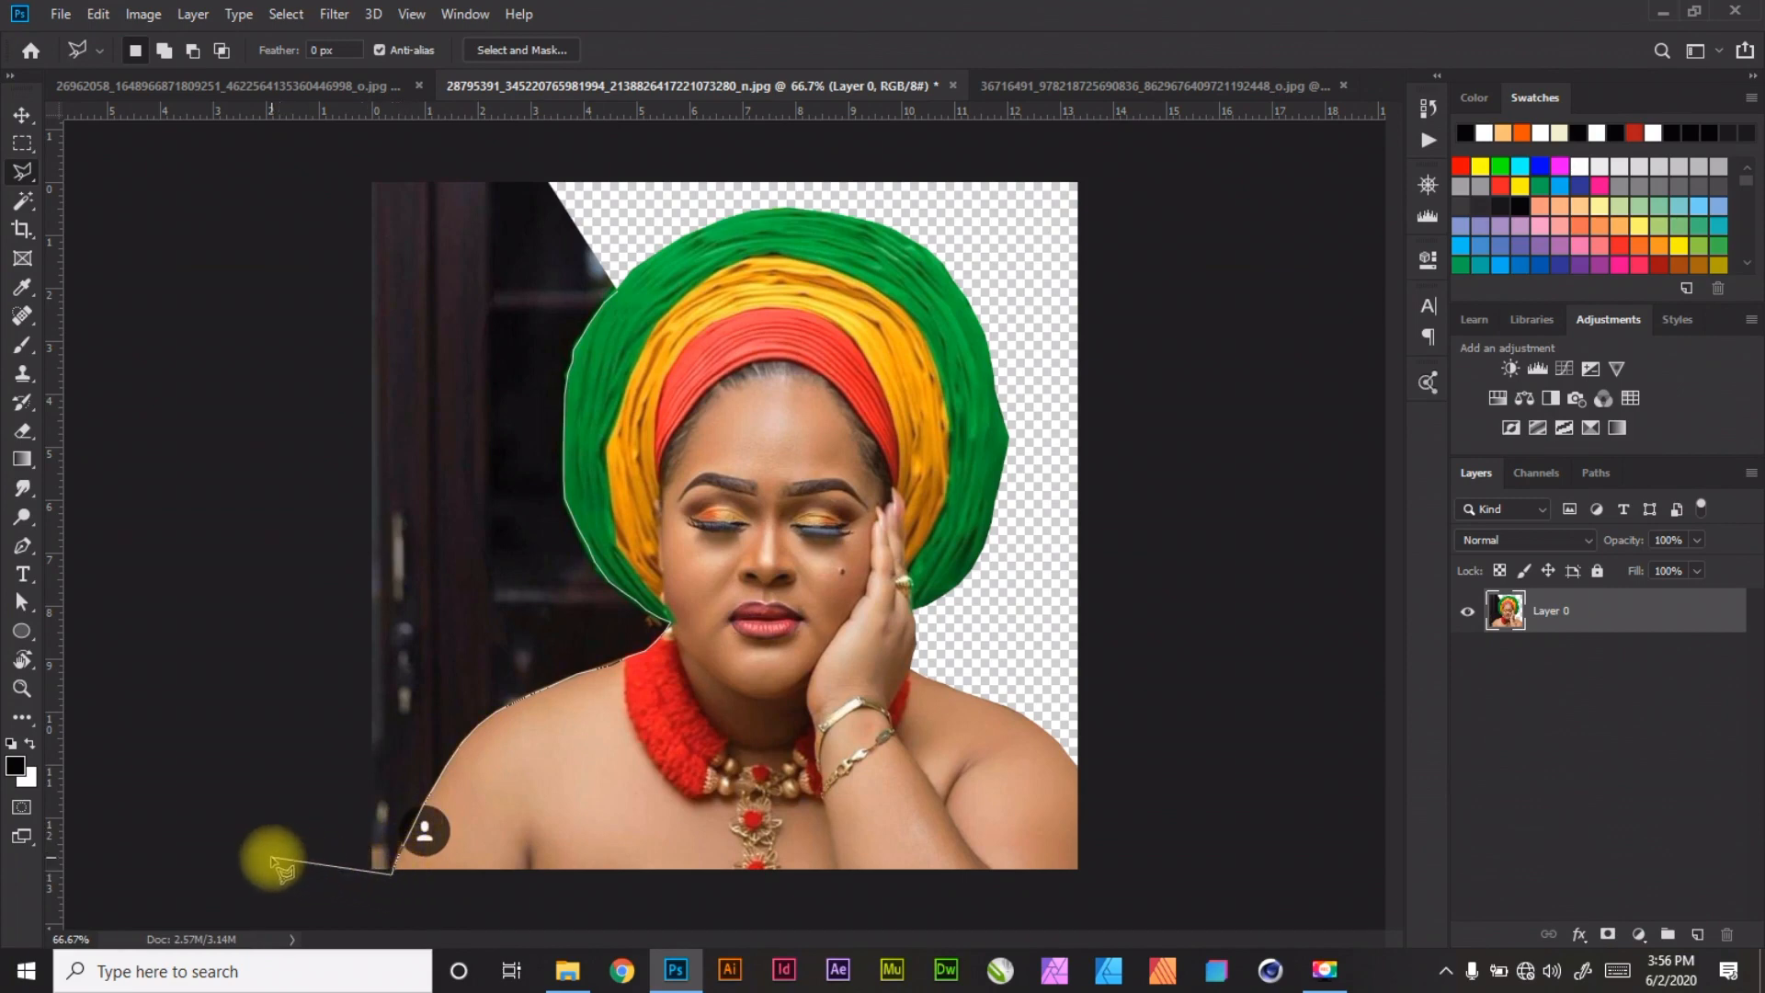
left_click(318, 150)
left_click(593, 145)
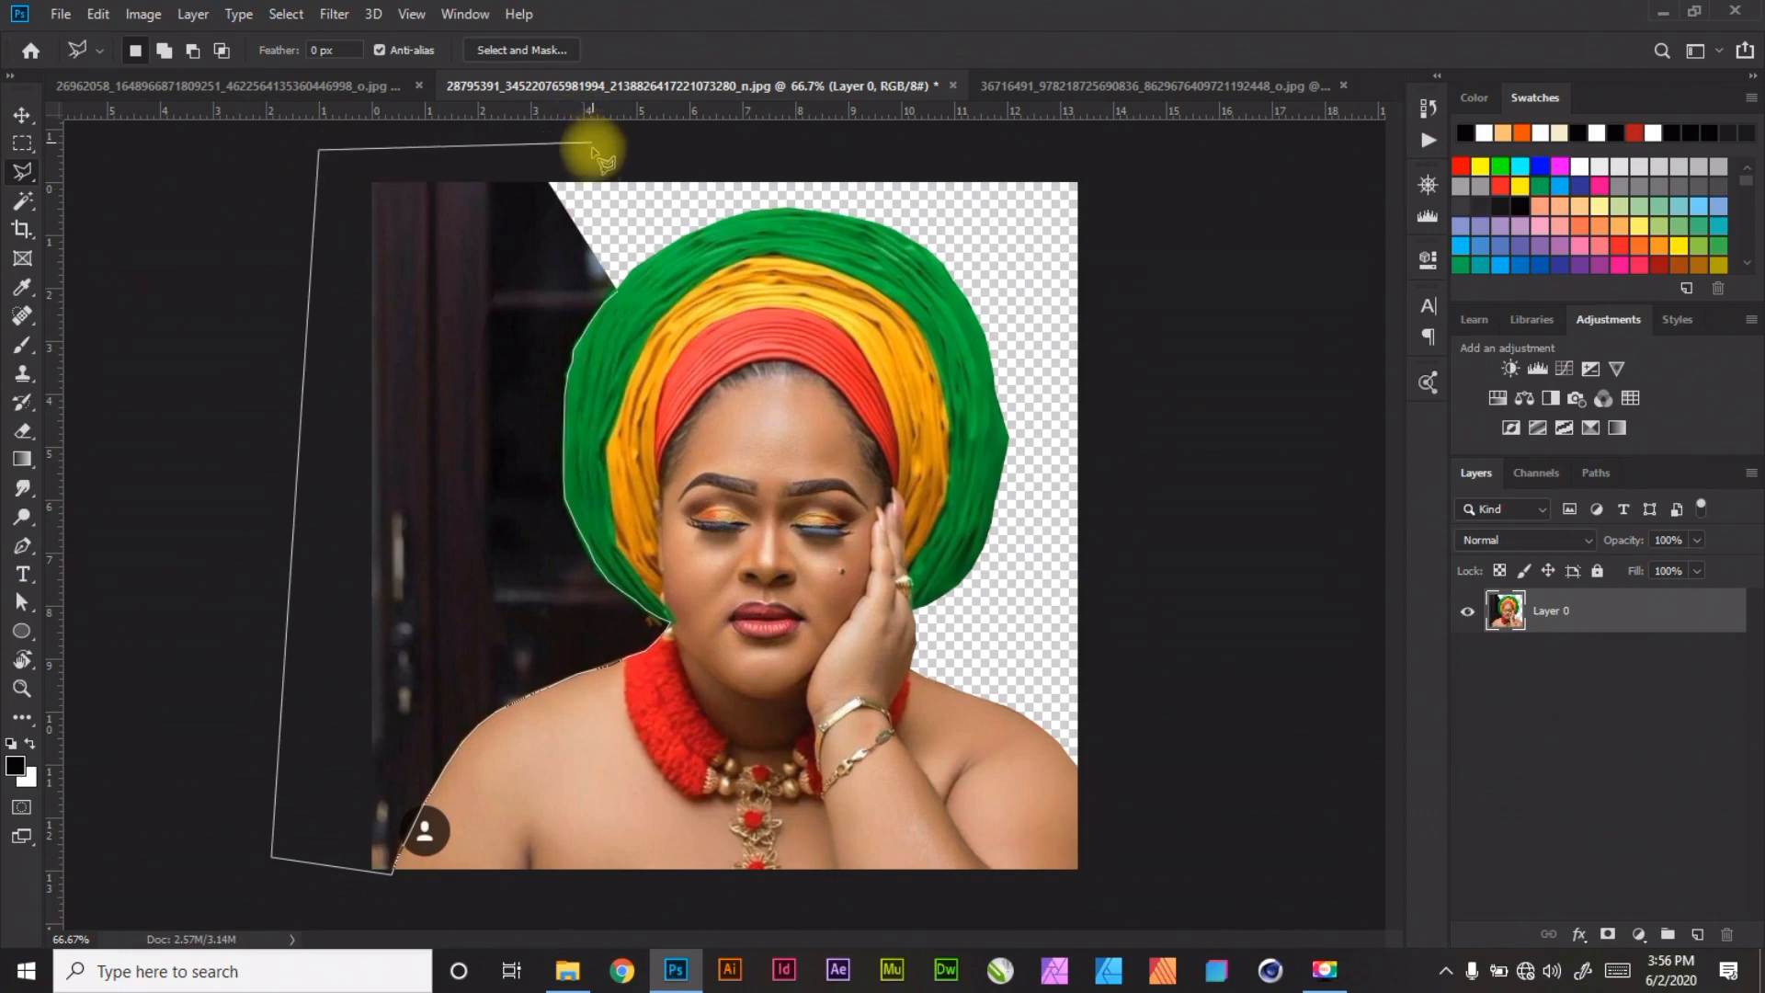
double_click(618, 290)
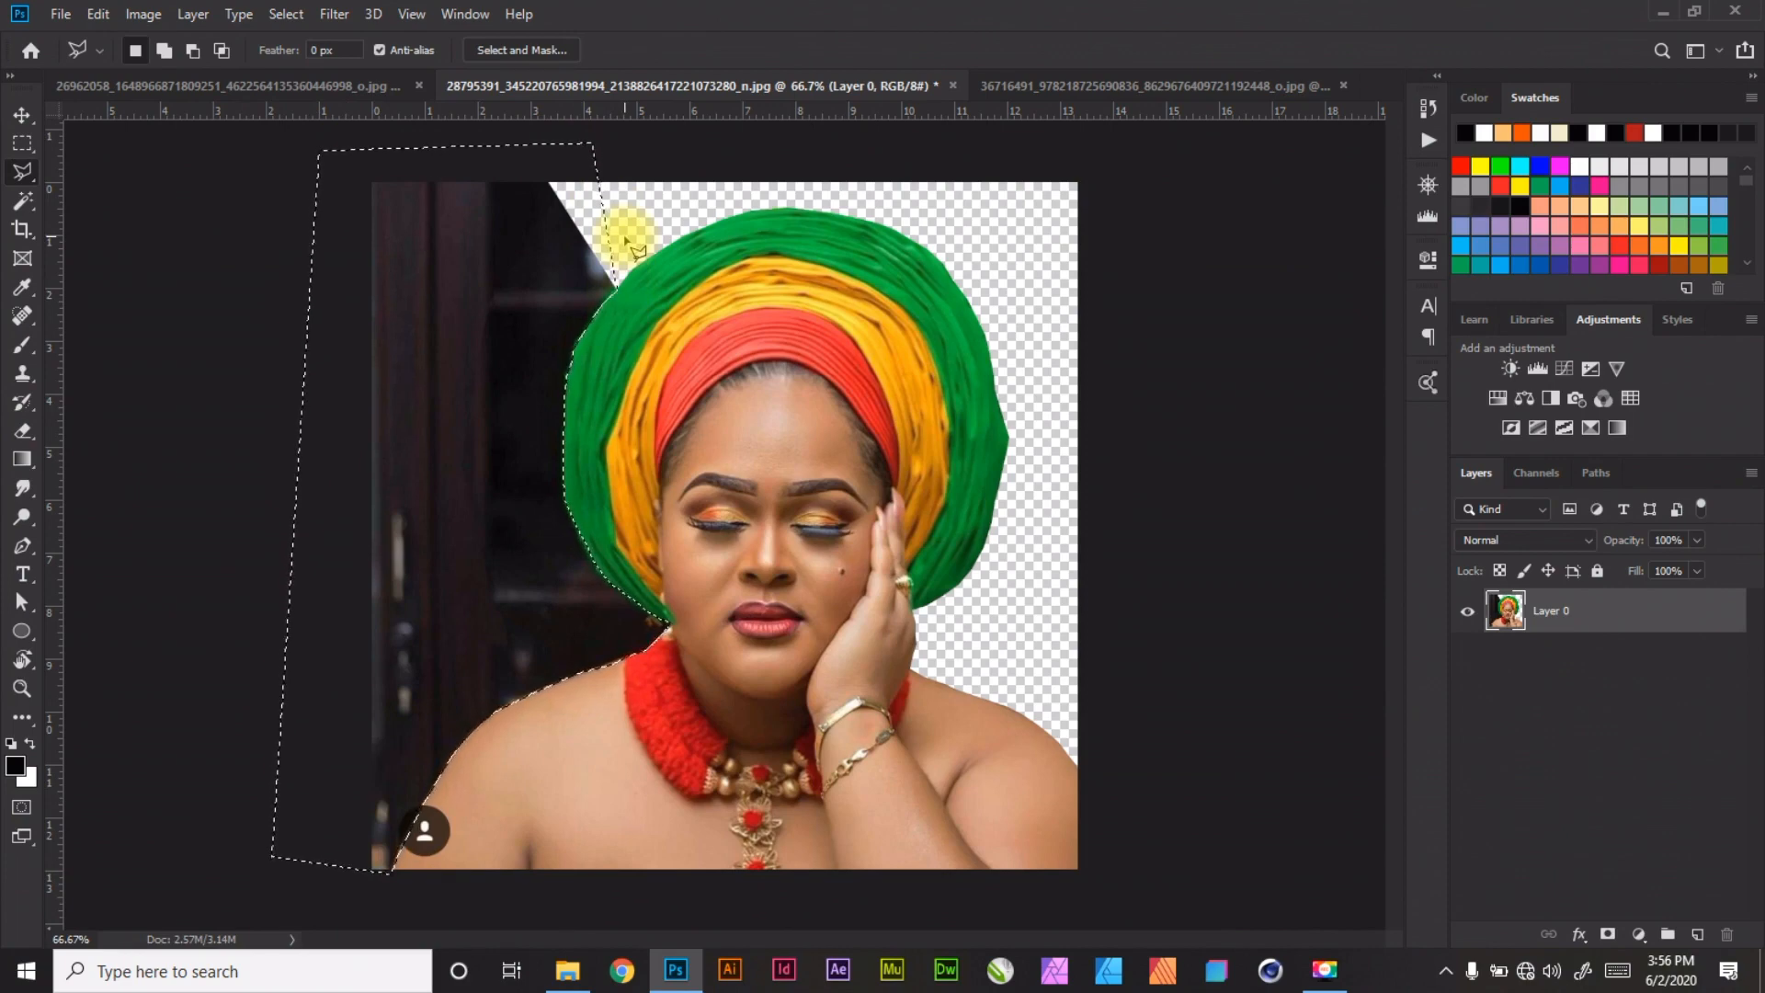
key("Delete")
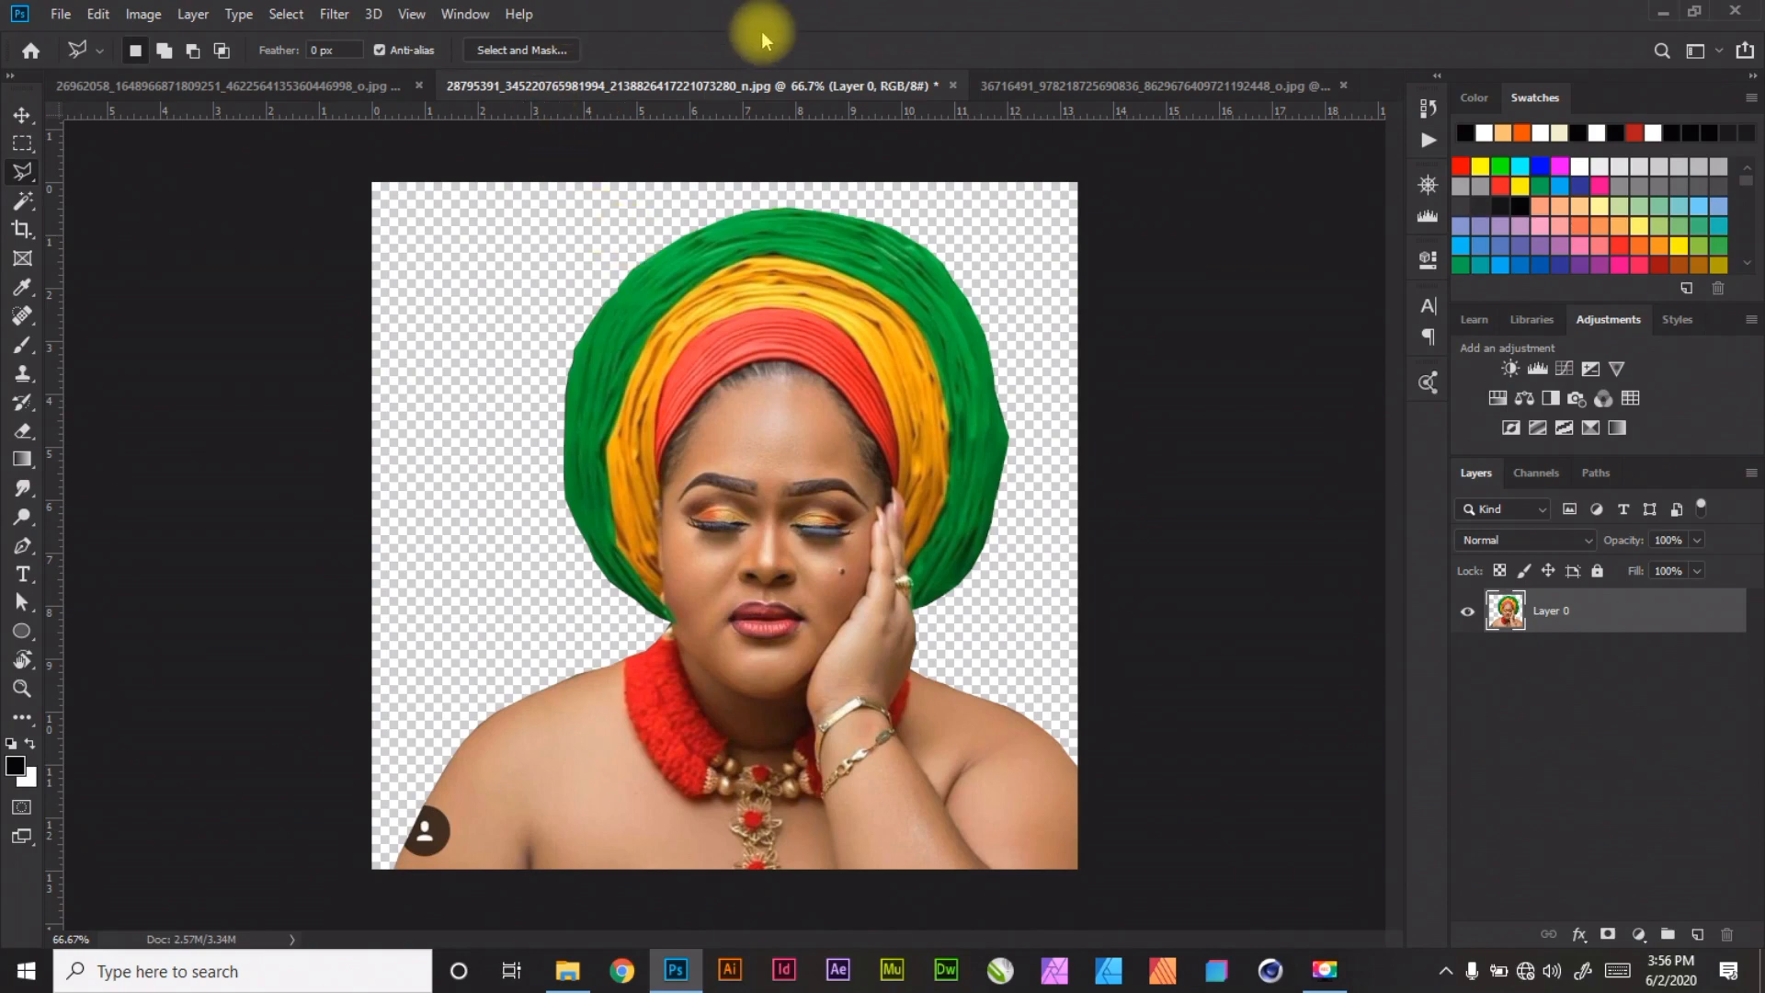
Switch to the yellow-headwrap portrait and convert its Background into a normal layer named Layer 0
left_click(1067, 82)
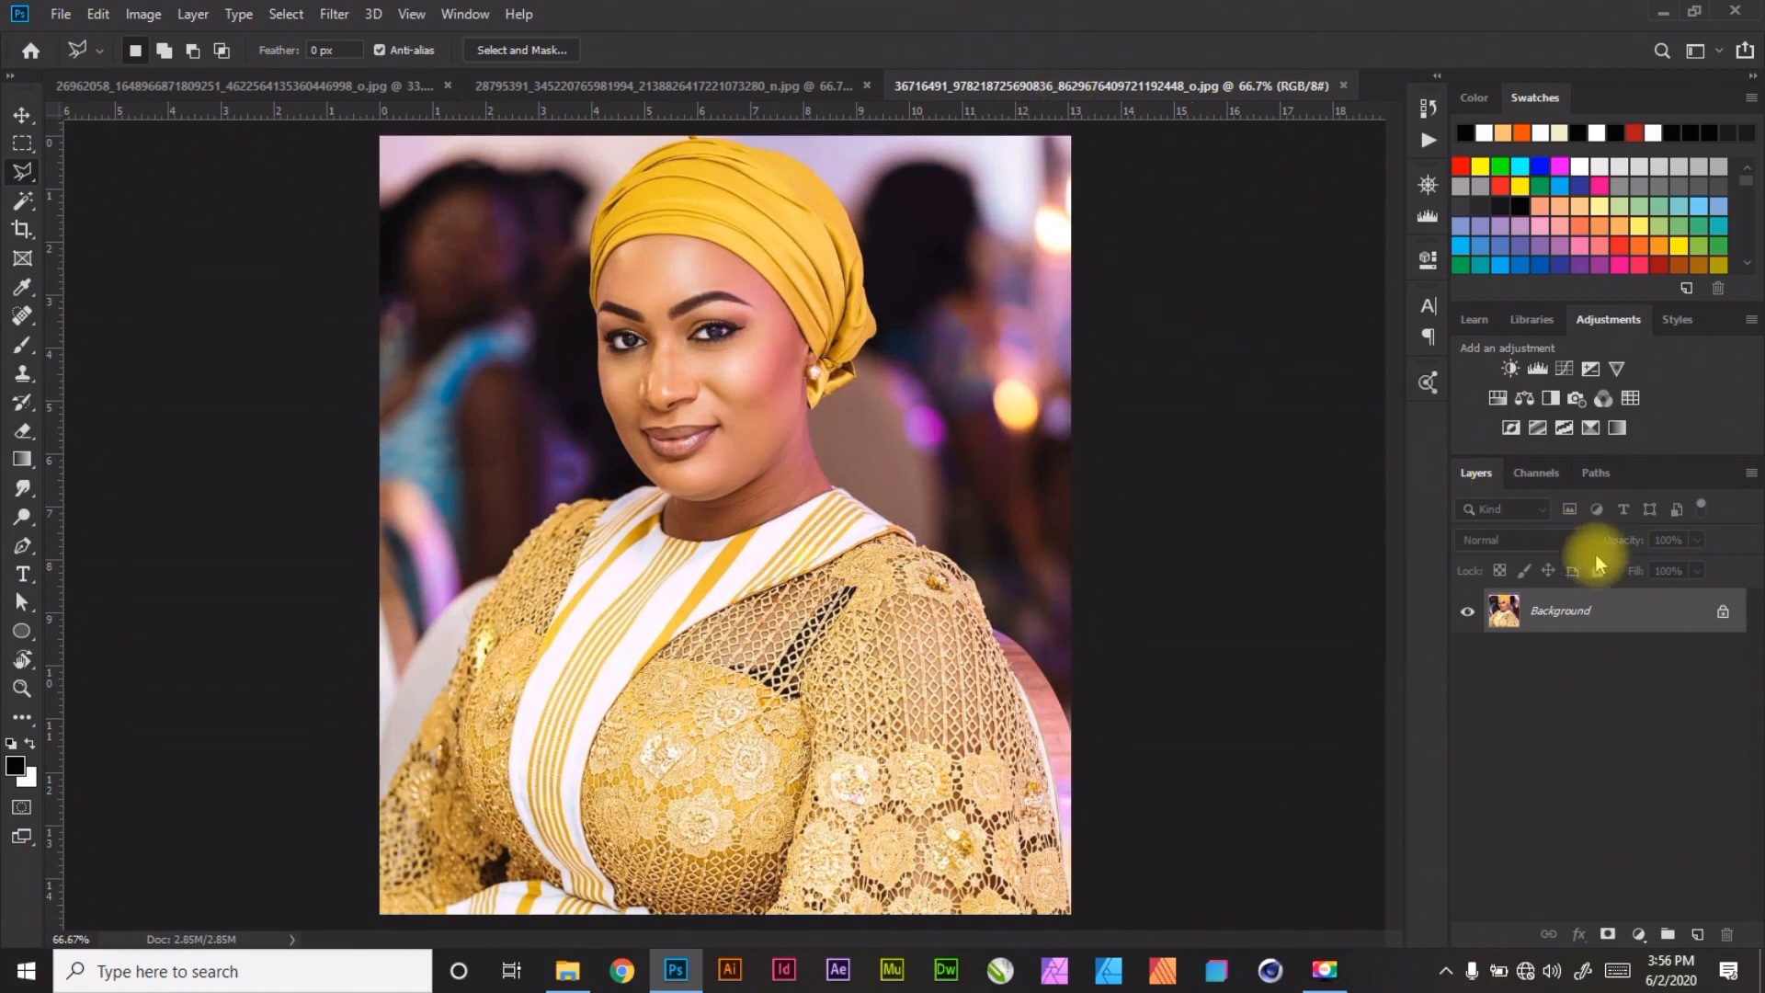
double_click(1563, 610)
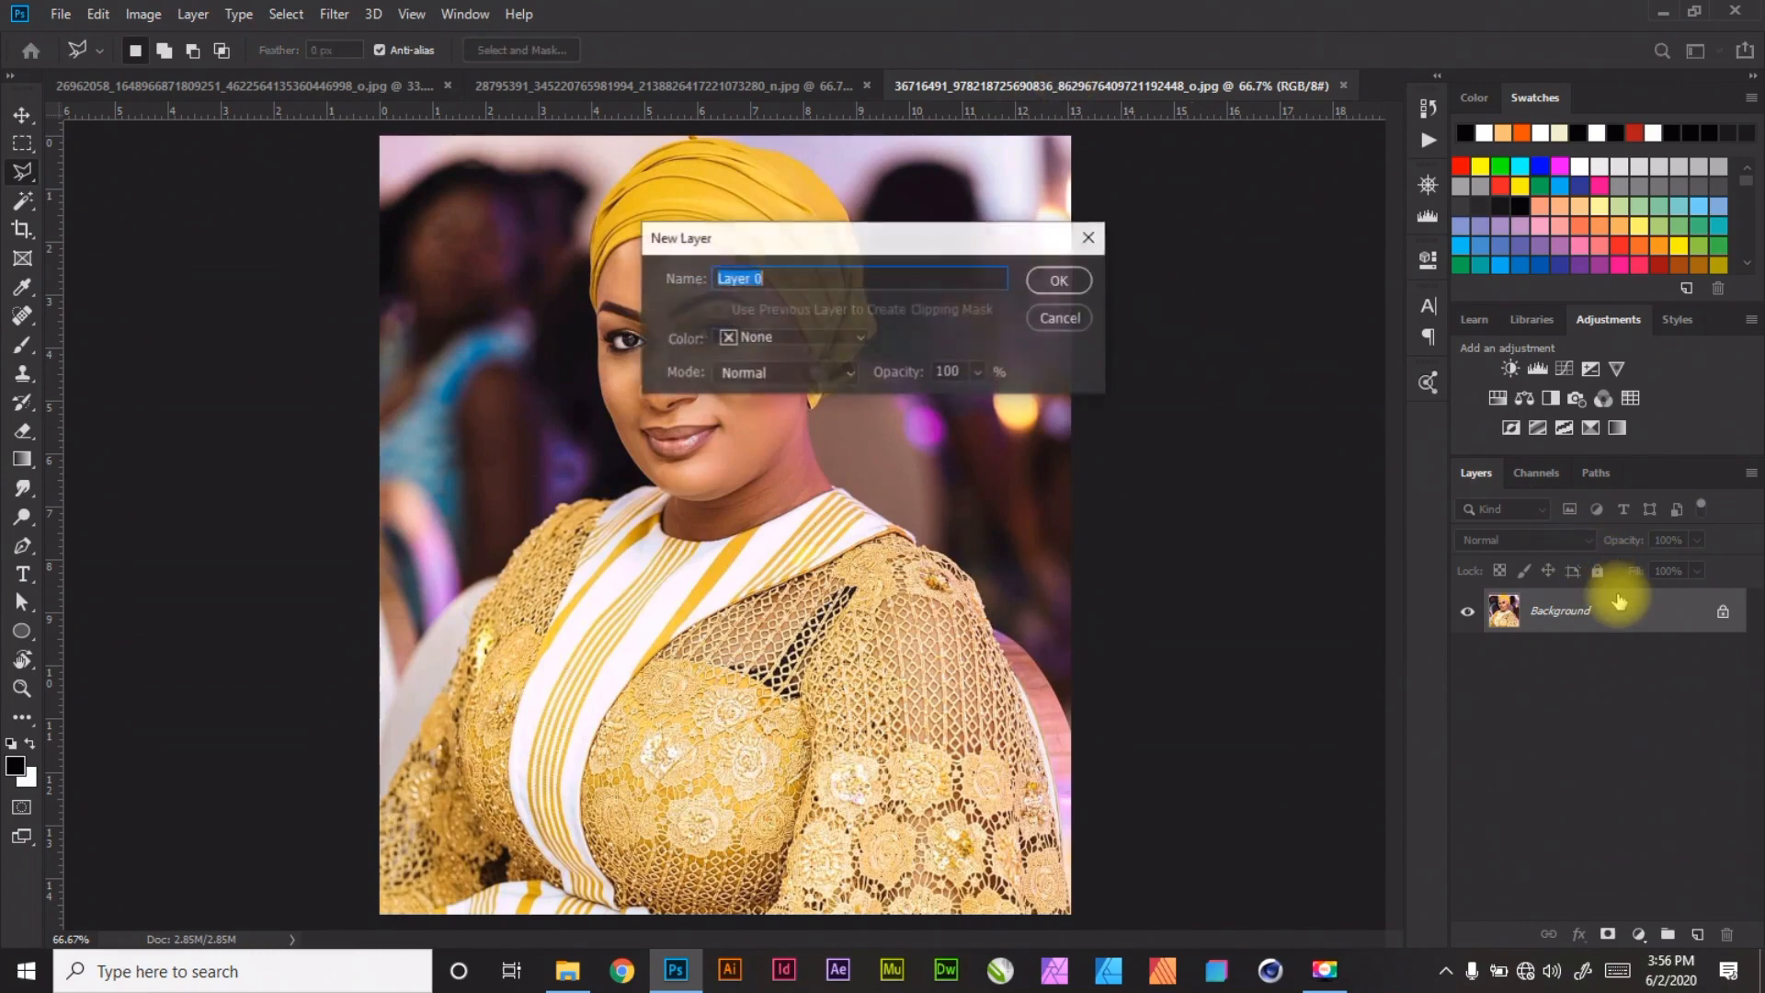
left_click(1059, 276)
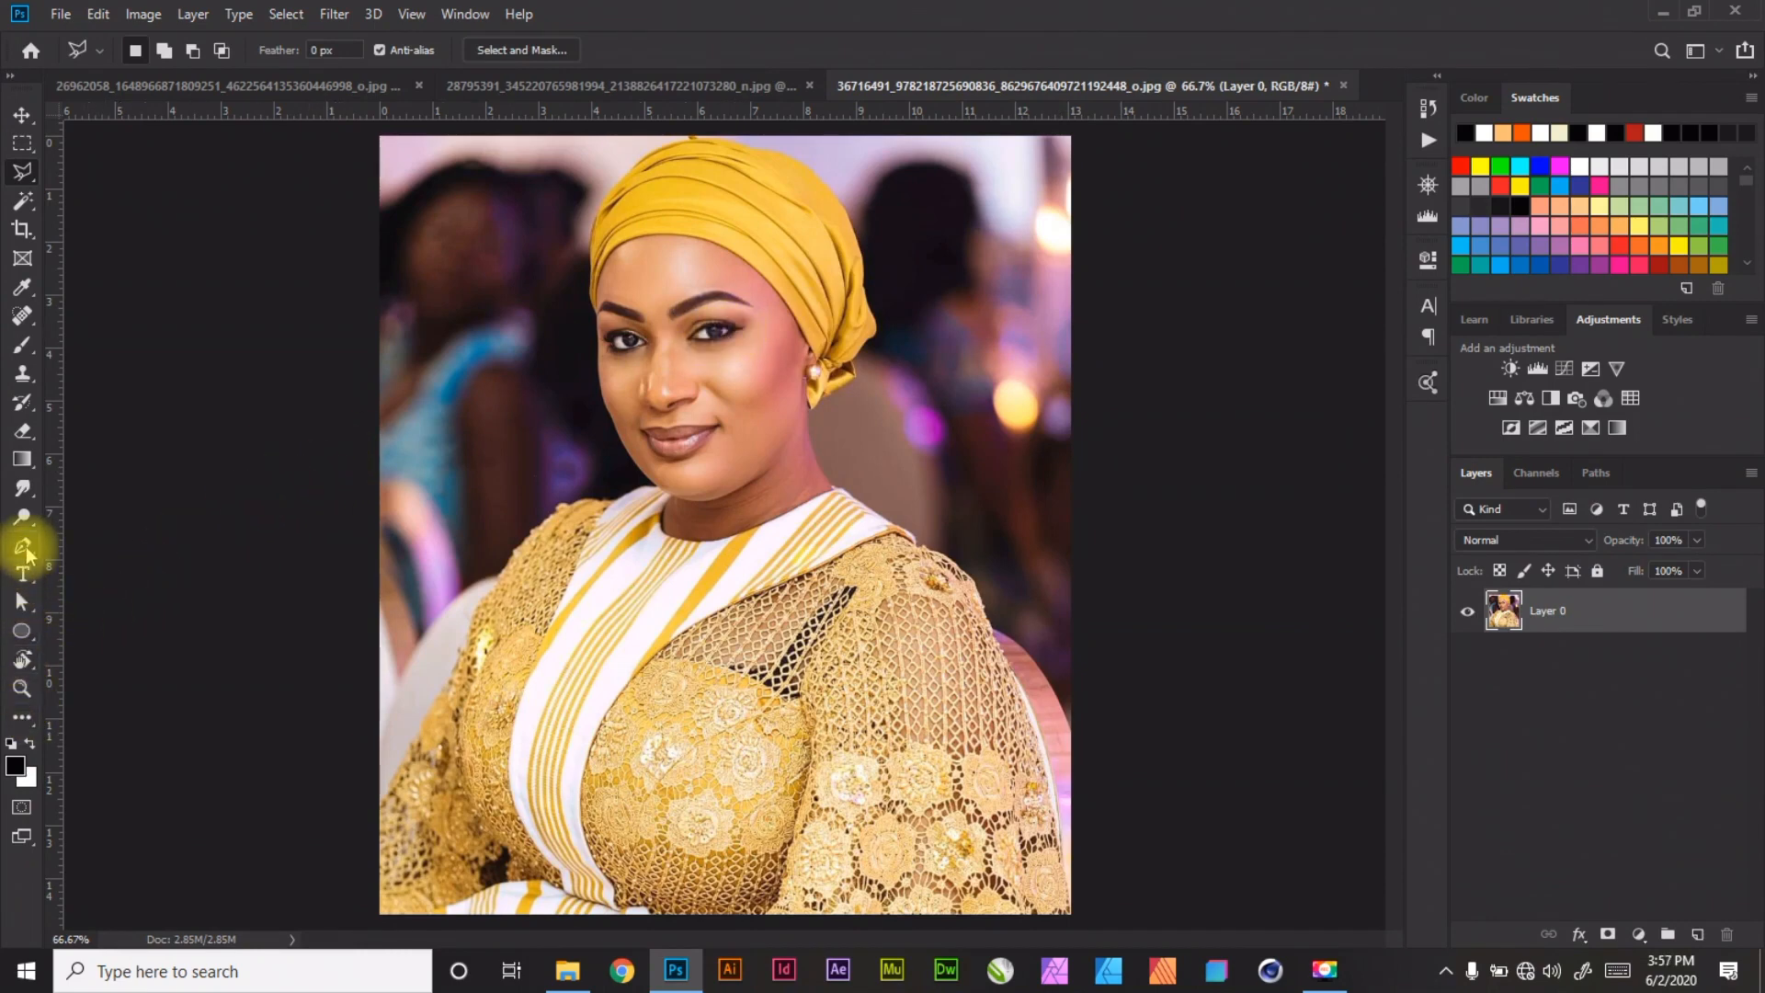
Start a Pen tool path at the photo's lower-right corner and trace the outer edge of the lace sleeve up to the shoulder
left_click(23, 548)
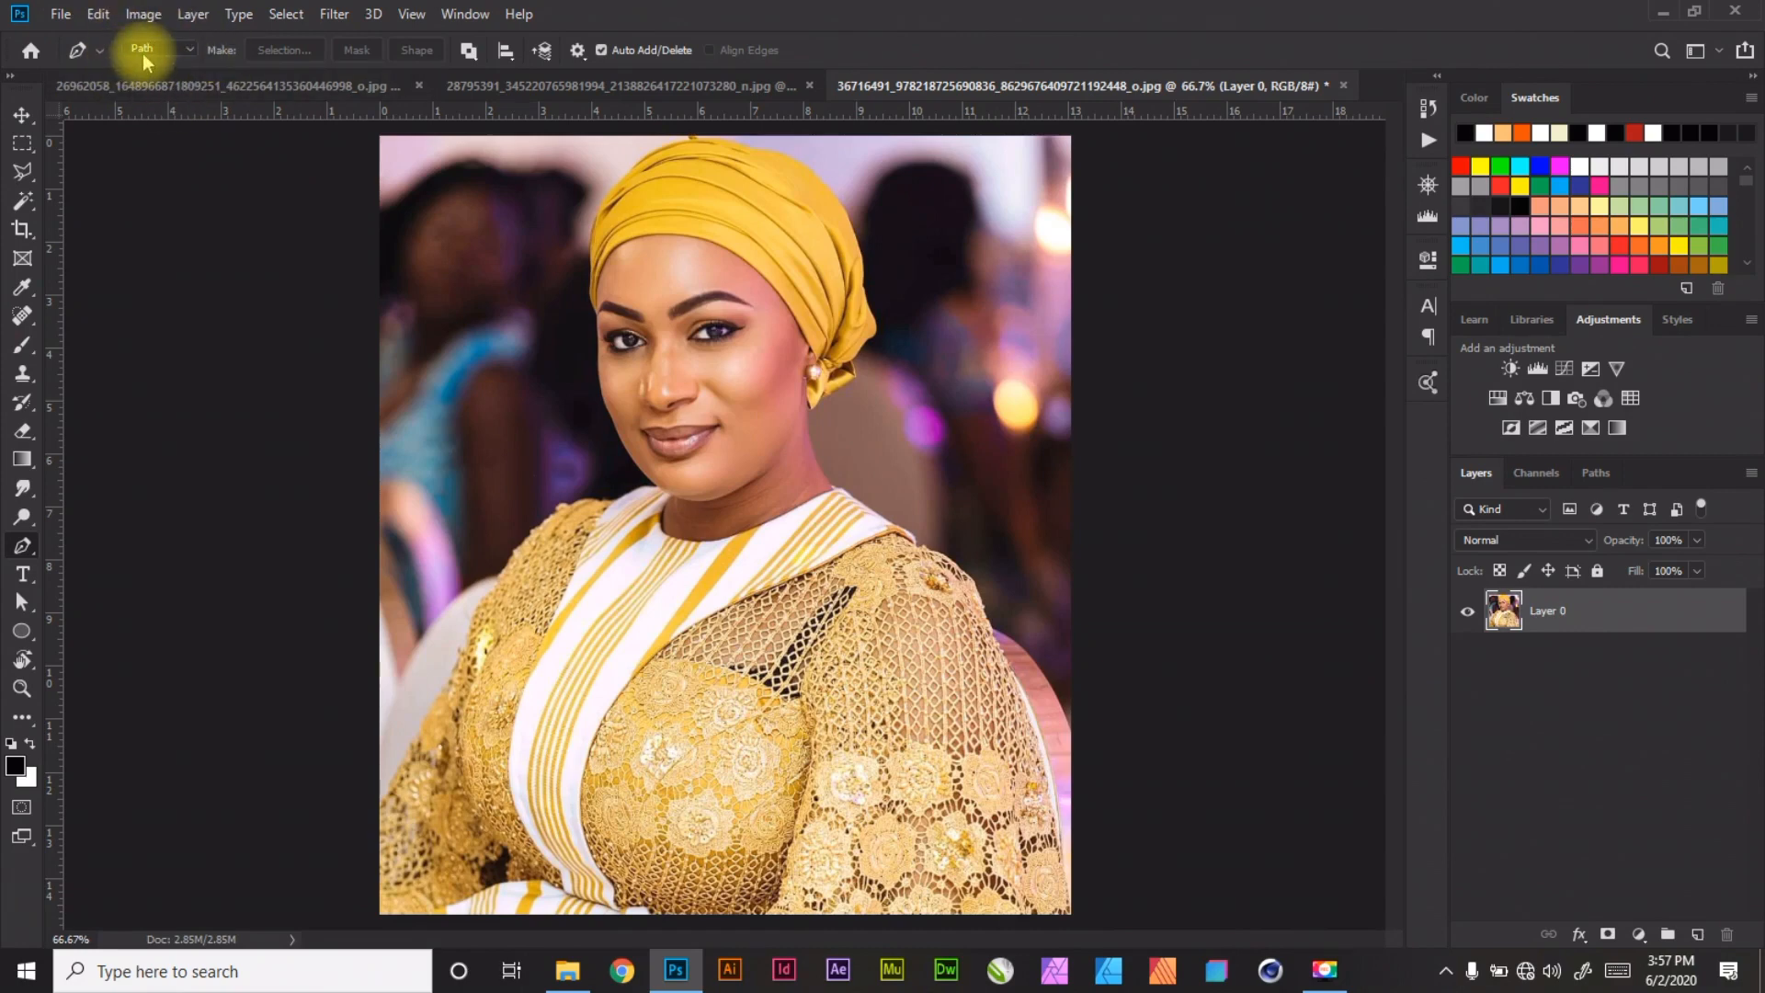
left_click(1072, 914)
left_click_drag(1069, 906, 1059, 807)
left_click(1053, 792)
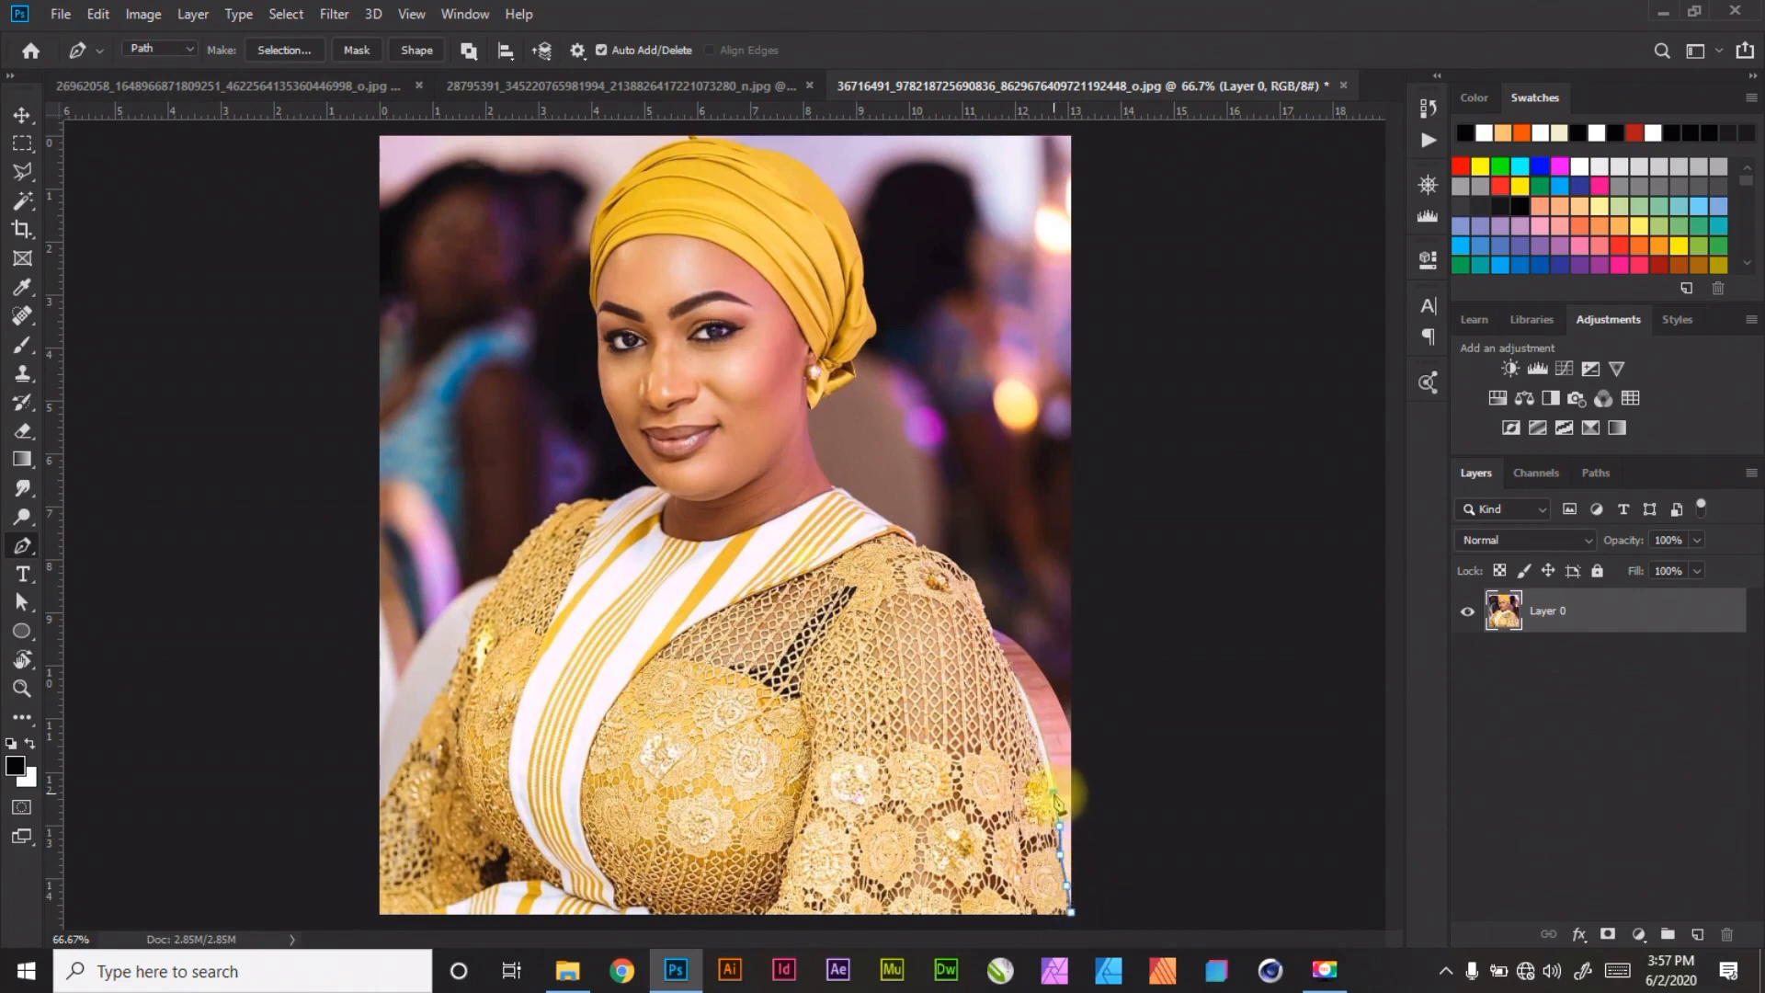
left_click(1048, 762)
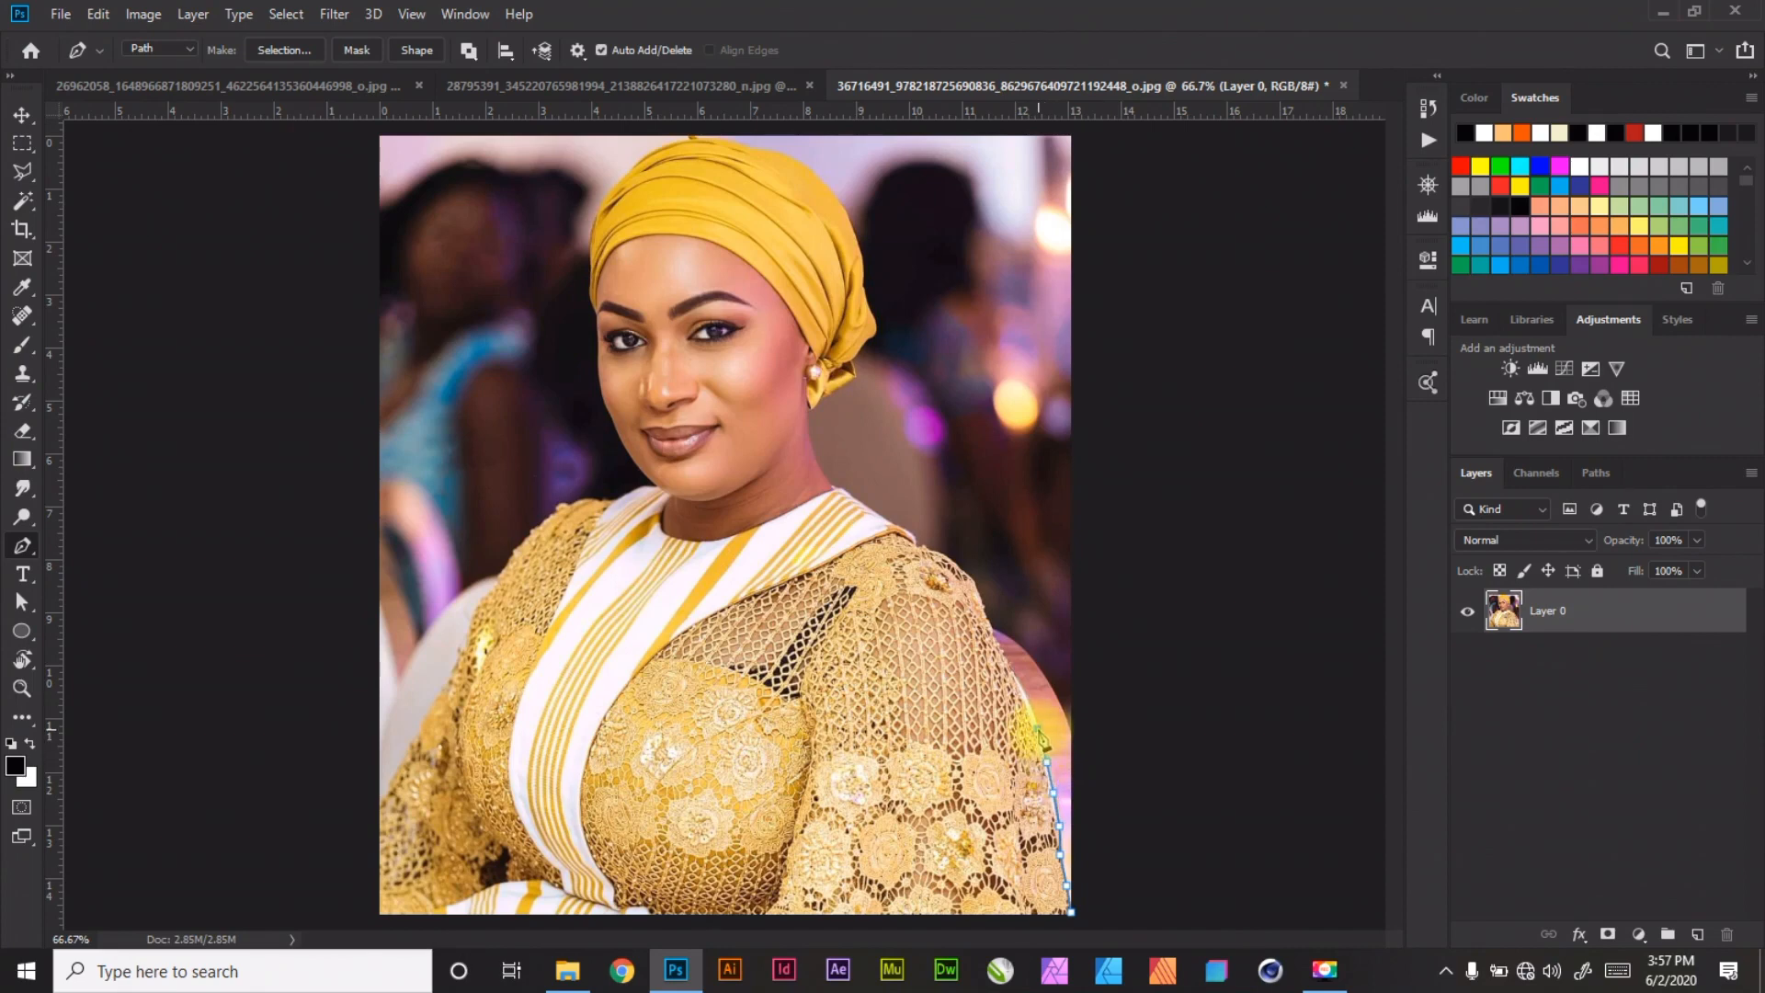
left_click(1037, 728)
left_click(1027, 705)
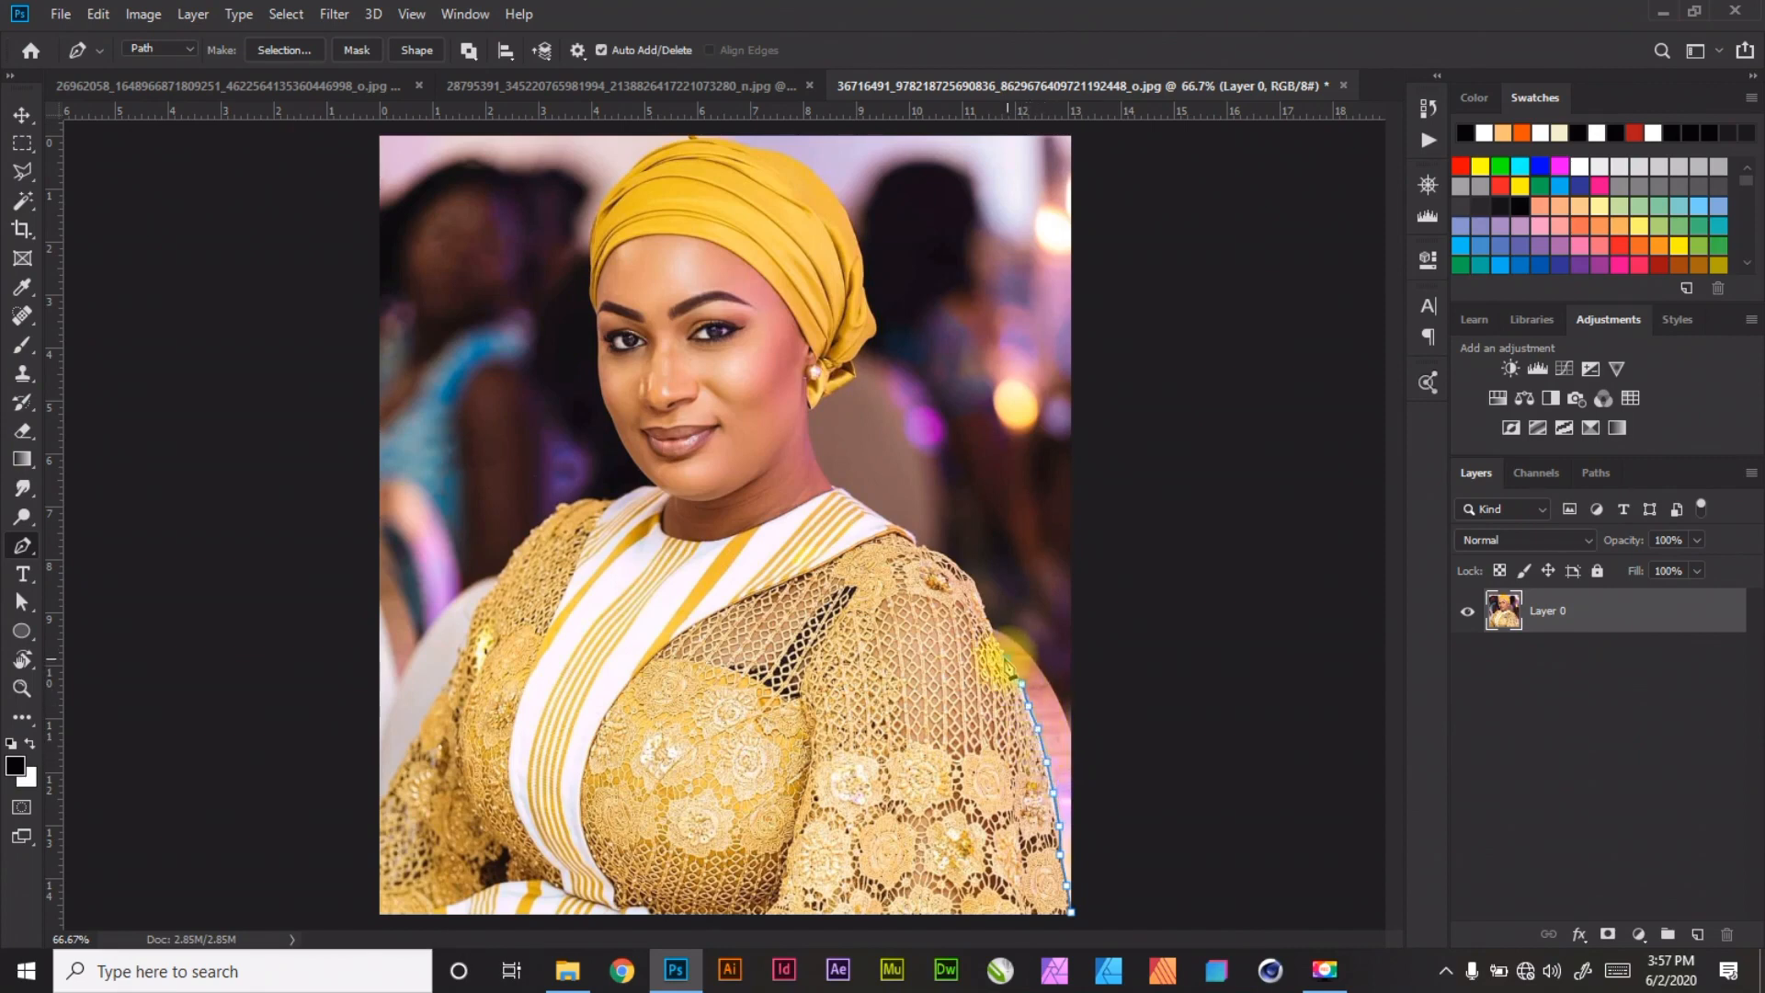
left_click(1021, 684)
left_click(1005, 657)
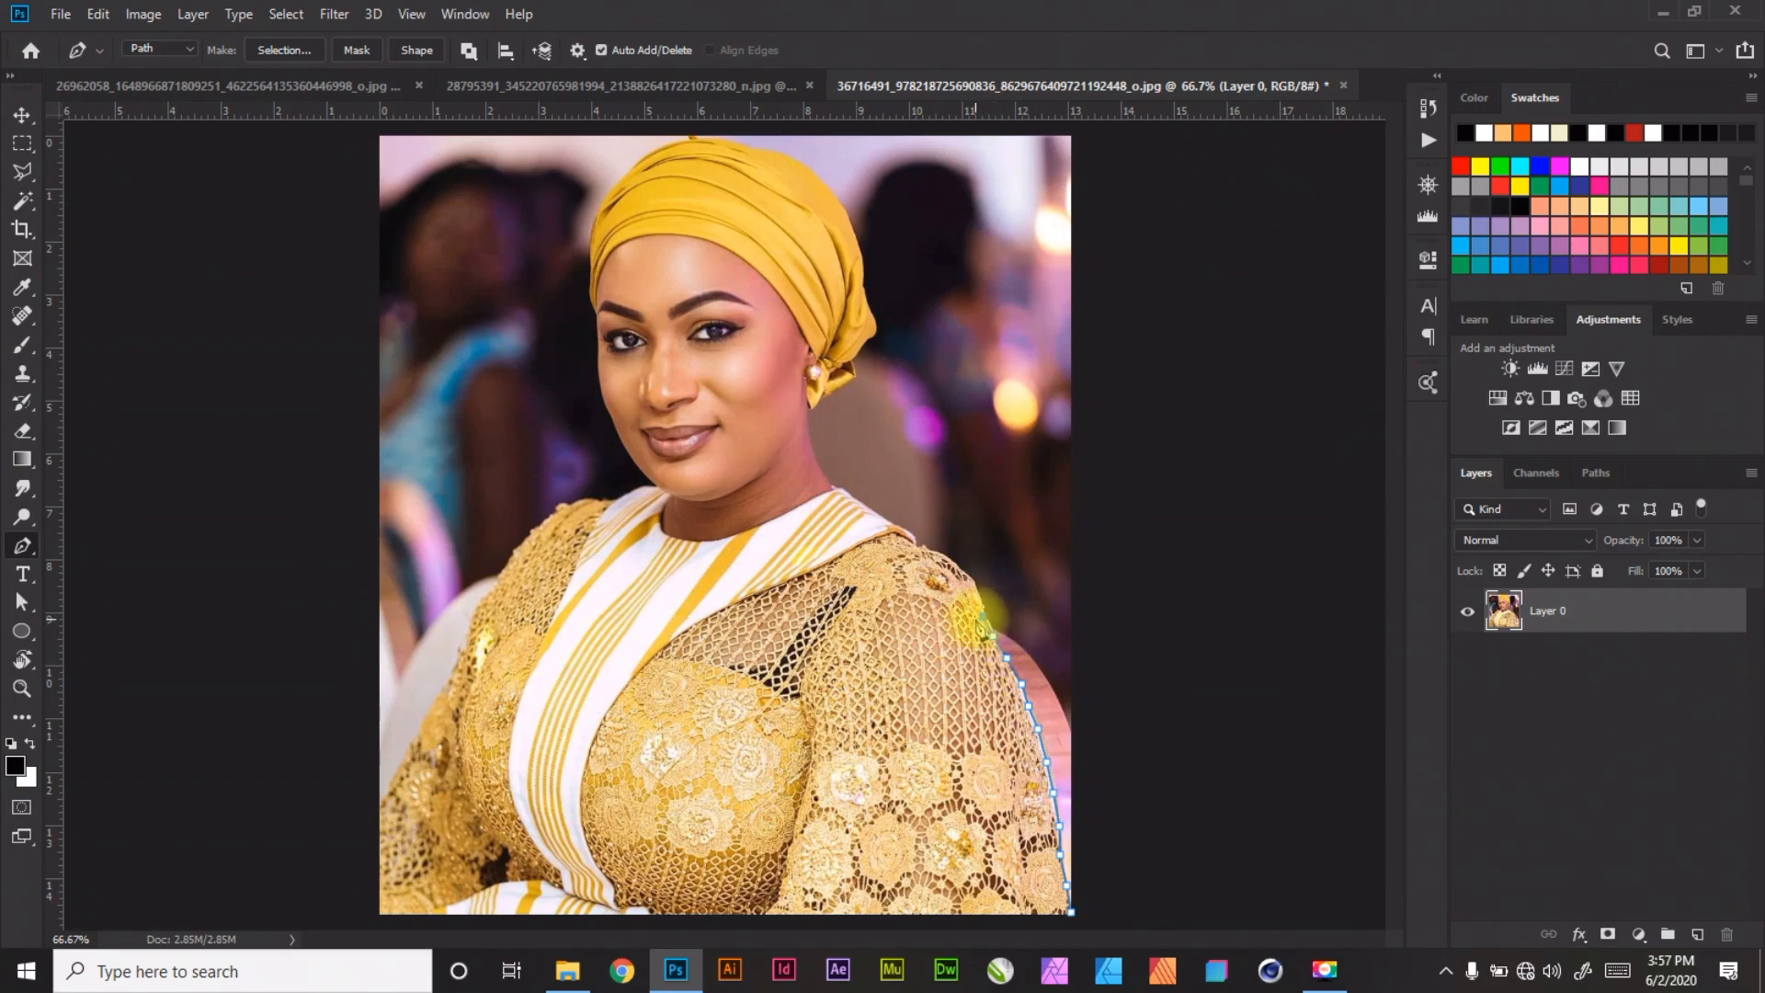
left_click(993, 635)
left_click(983, 617)
left_click(977, 594)
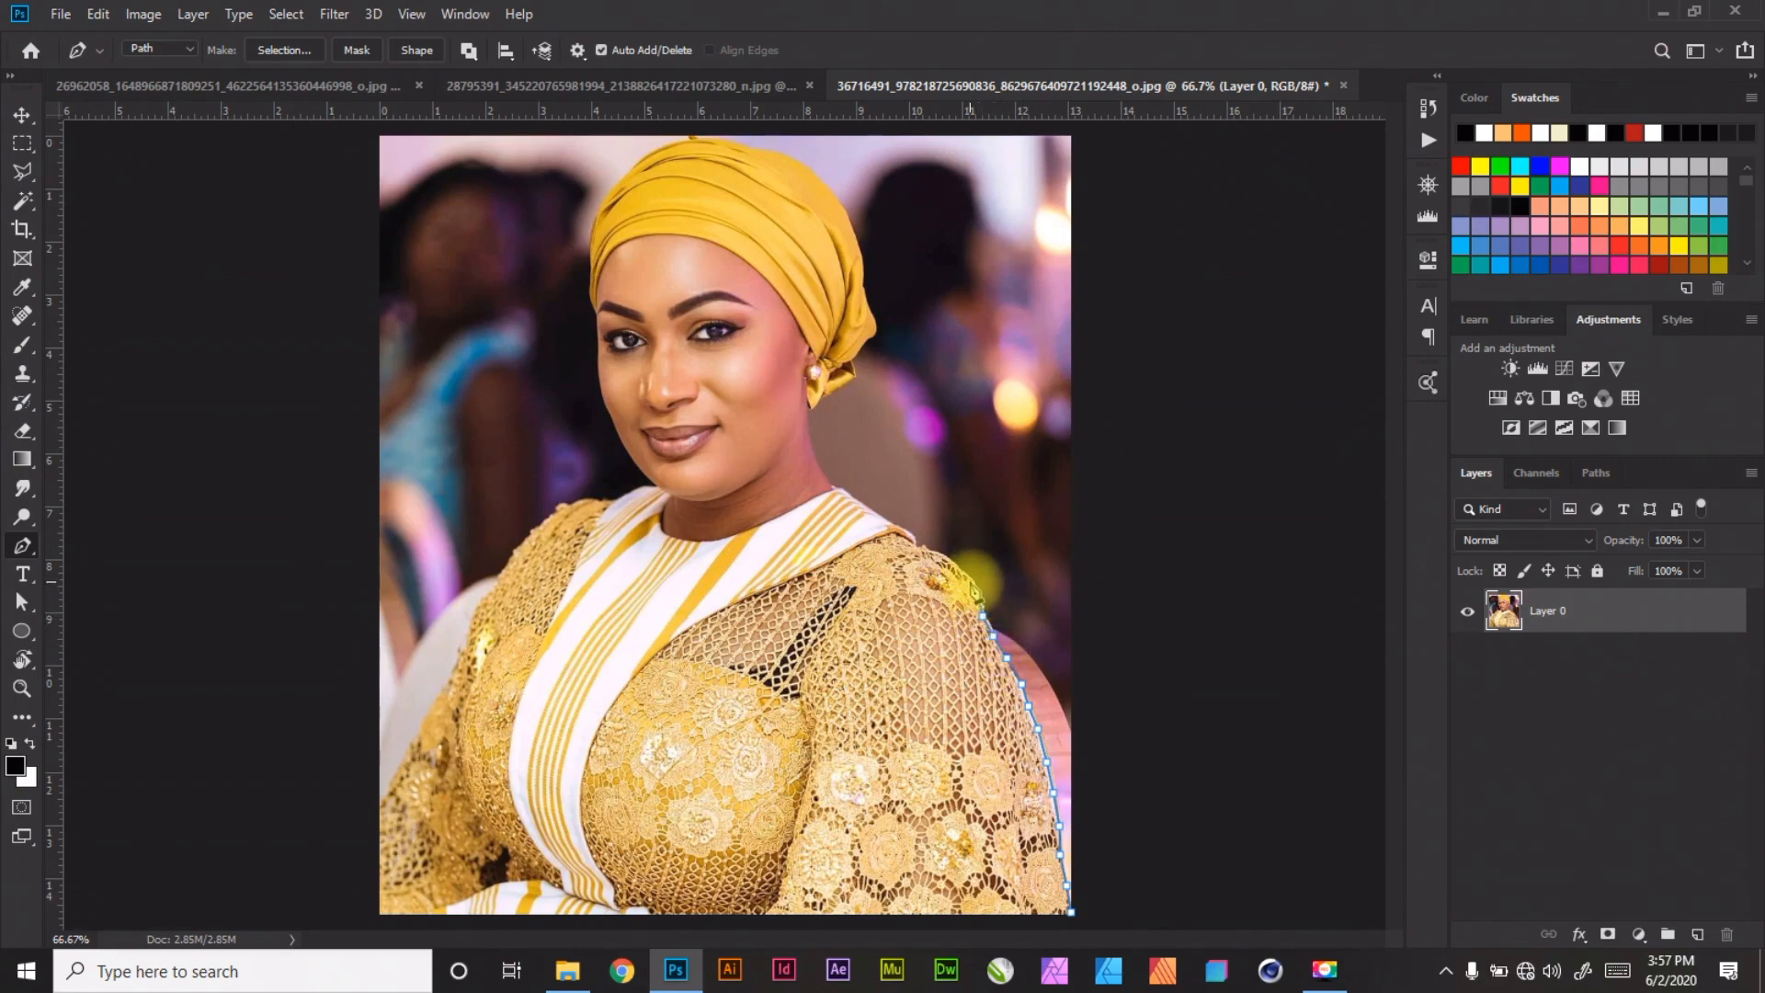
left_click(962, 575)
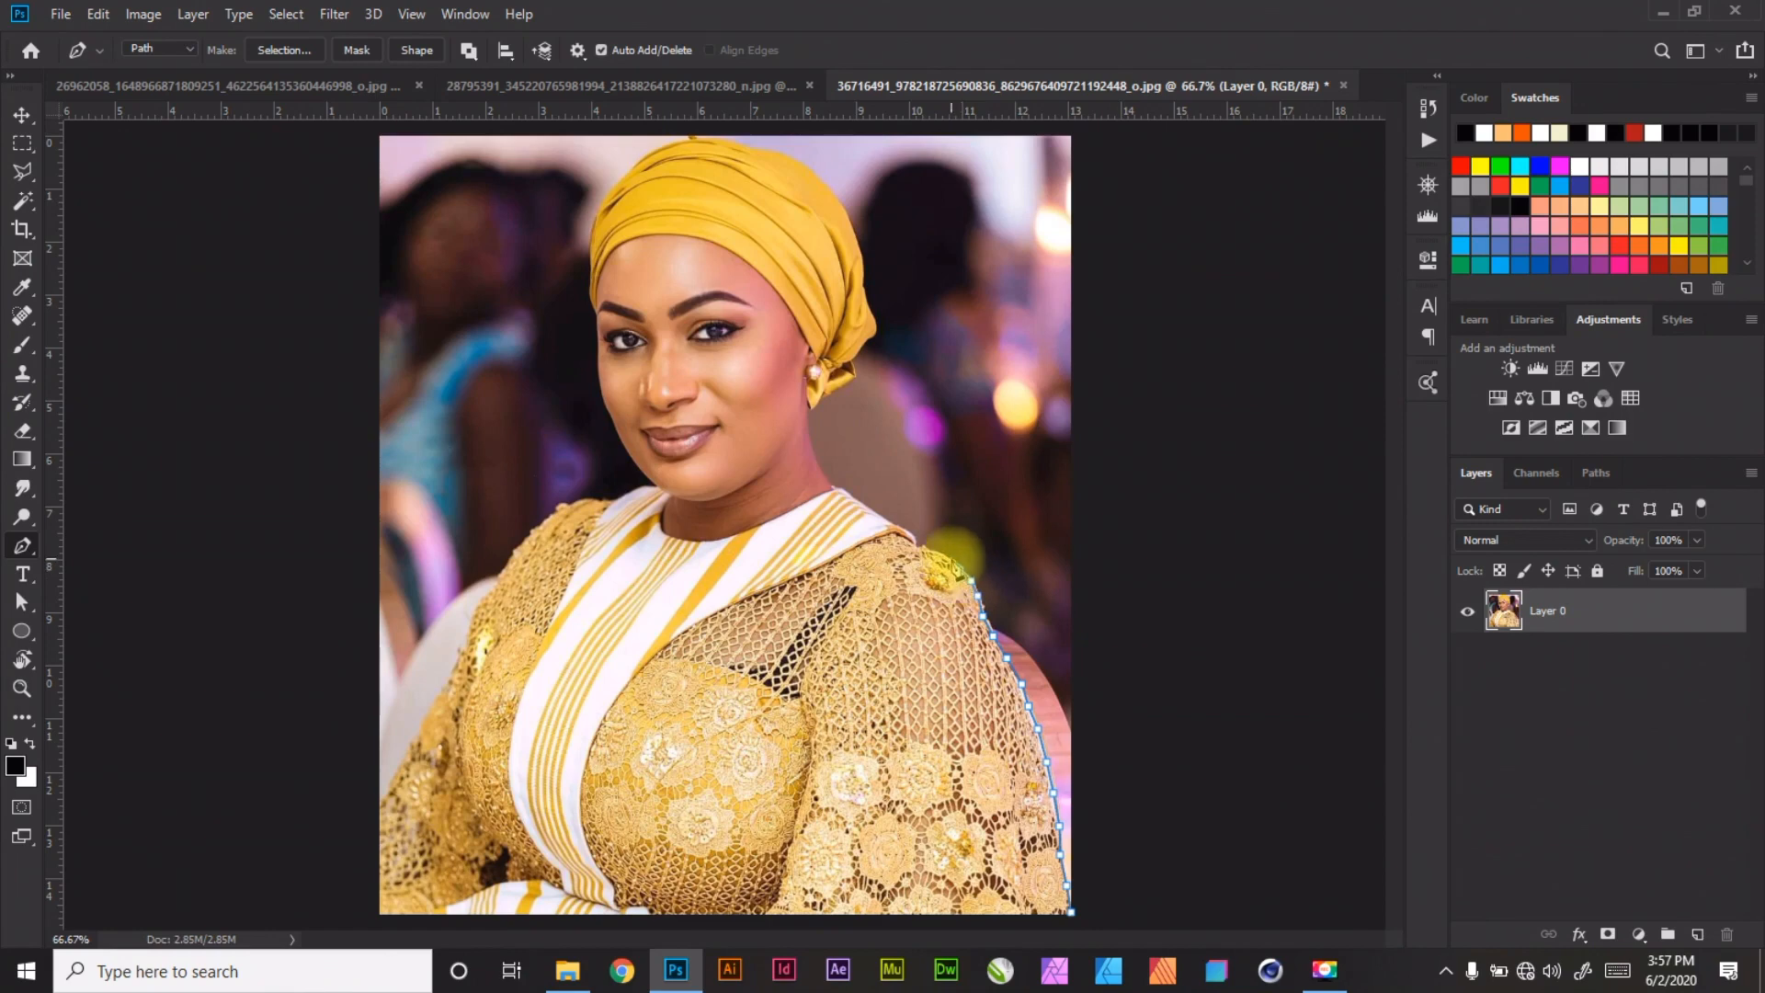
Continue the path over the top of the shoulder and along the striped collar to the base of the neck
left_click(938, 554)
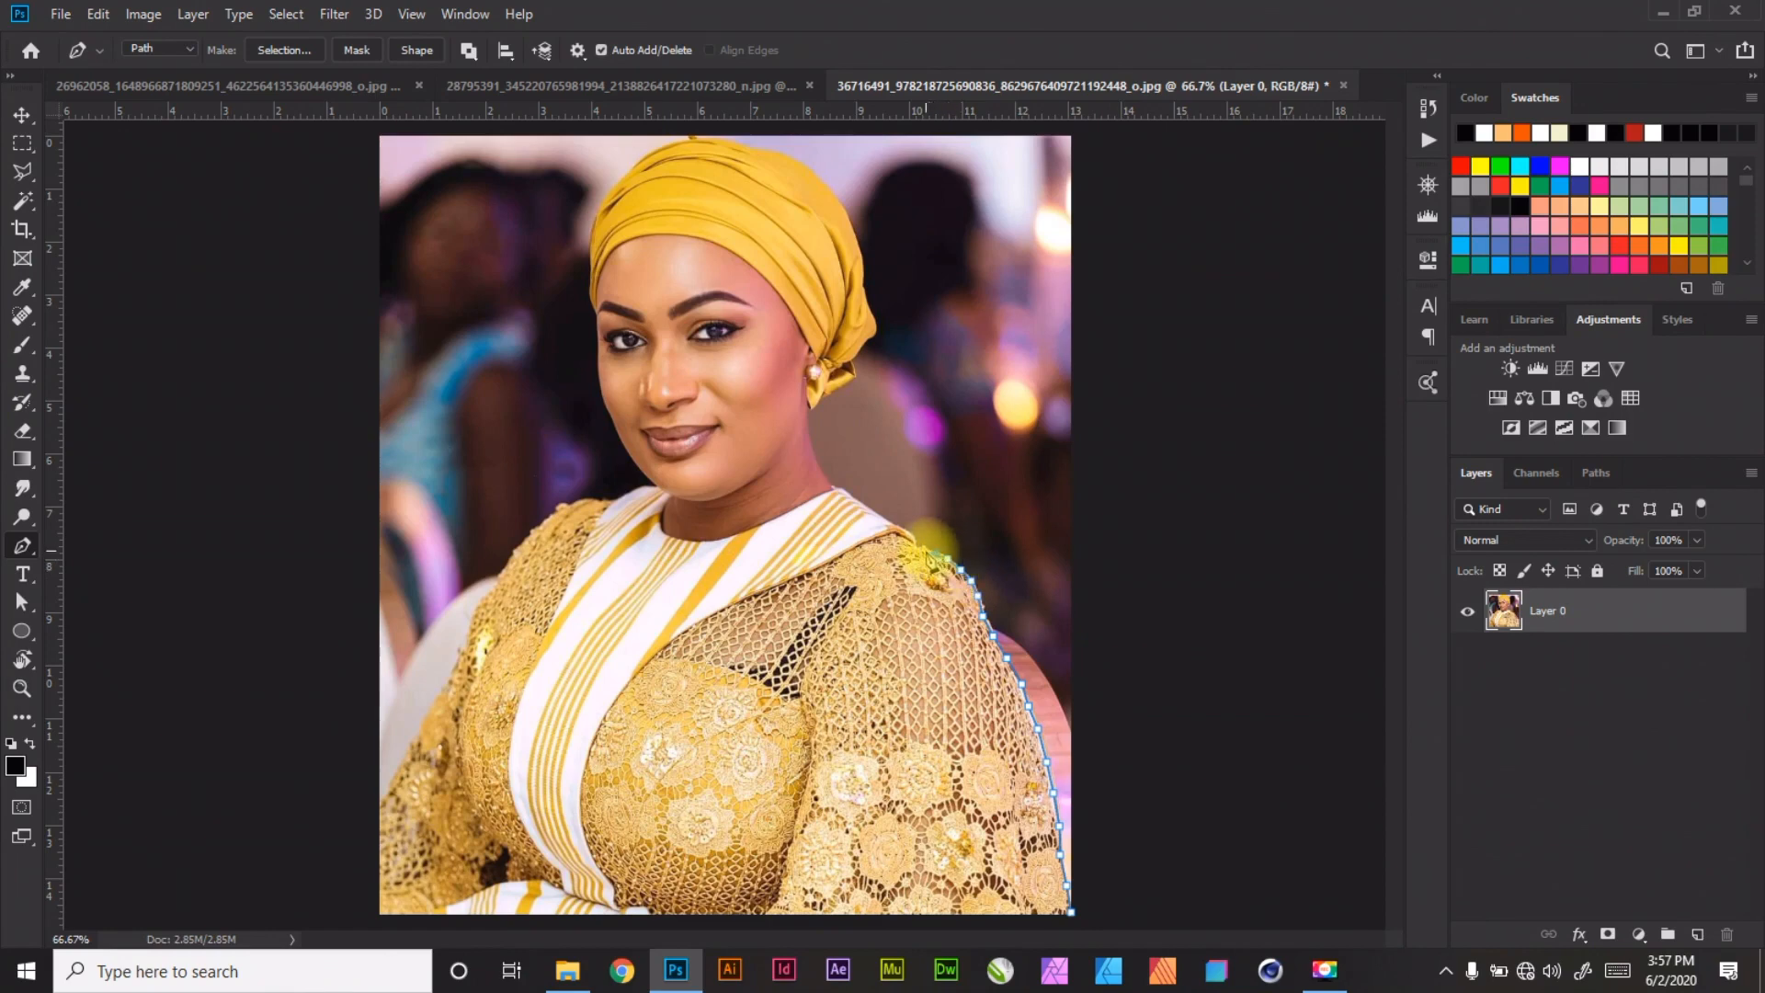
left_click(925, 550)
left_click(917, 547)
left_click(914, 537)
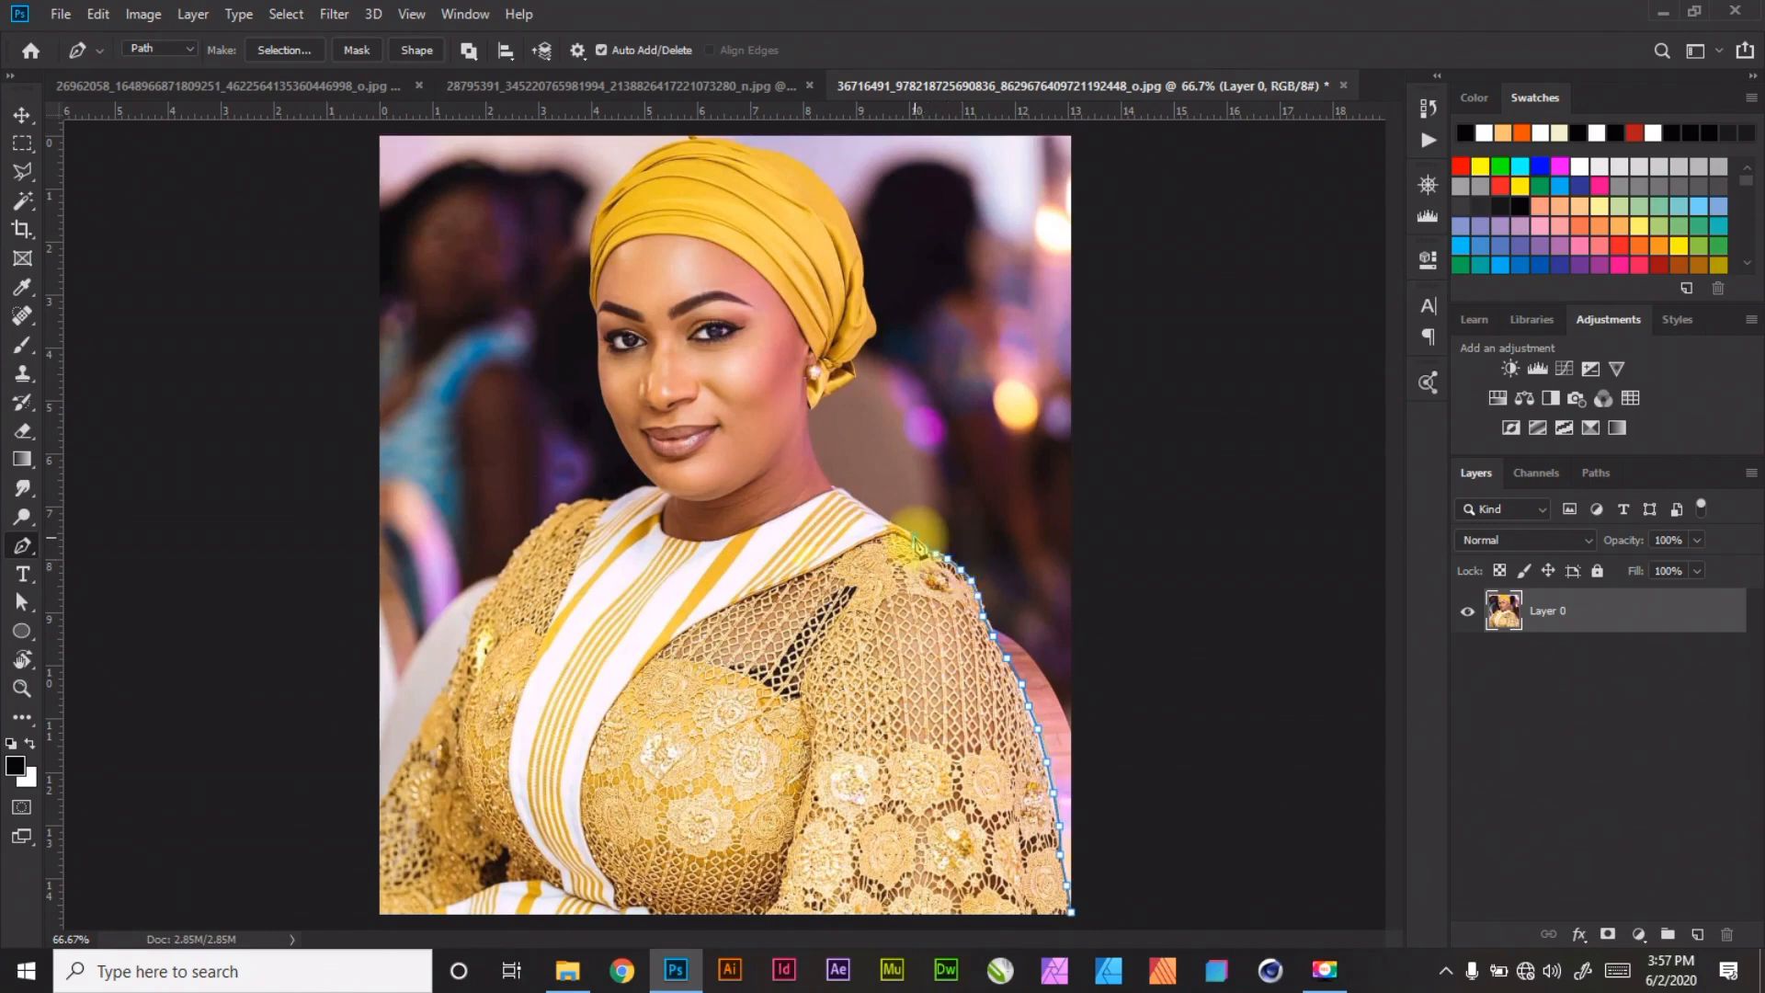
left_click(903, 531)
left_click(906, 533)
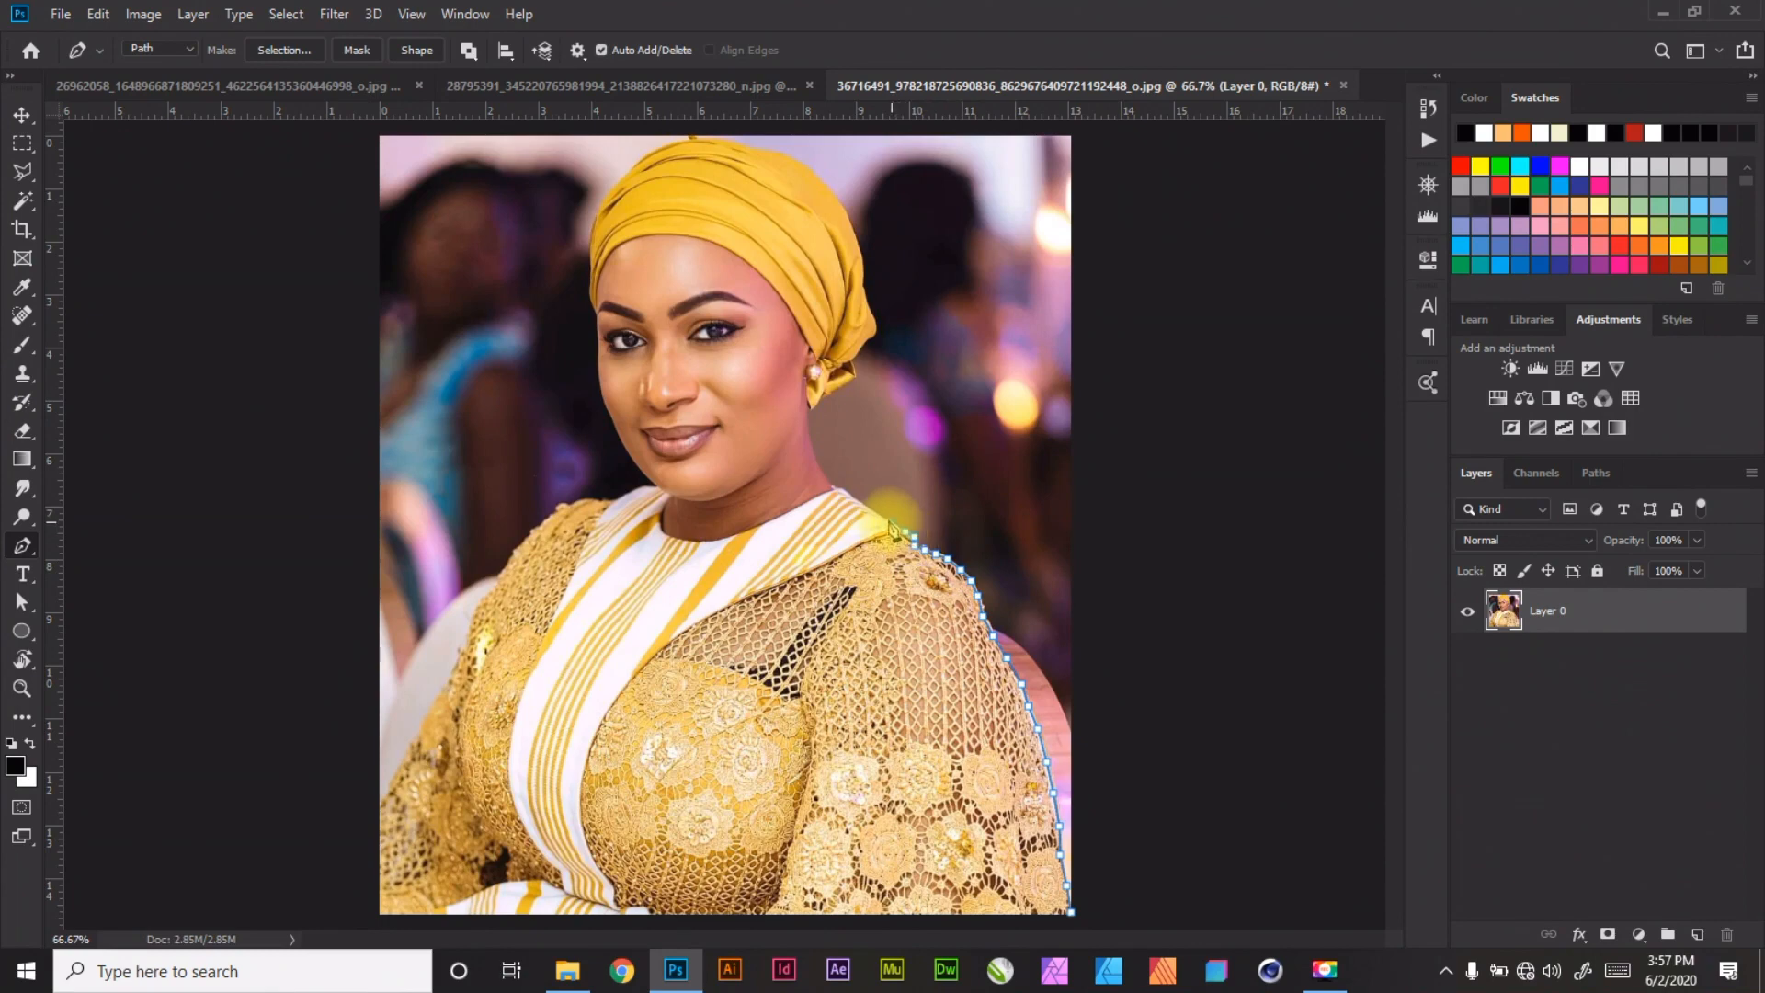
left_click(891, 522)
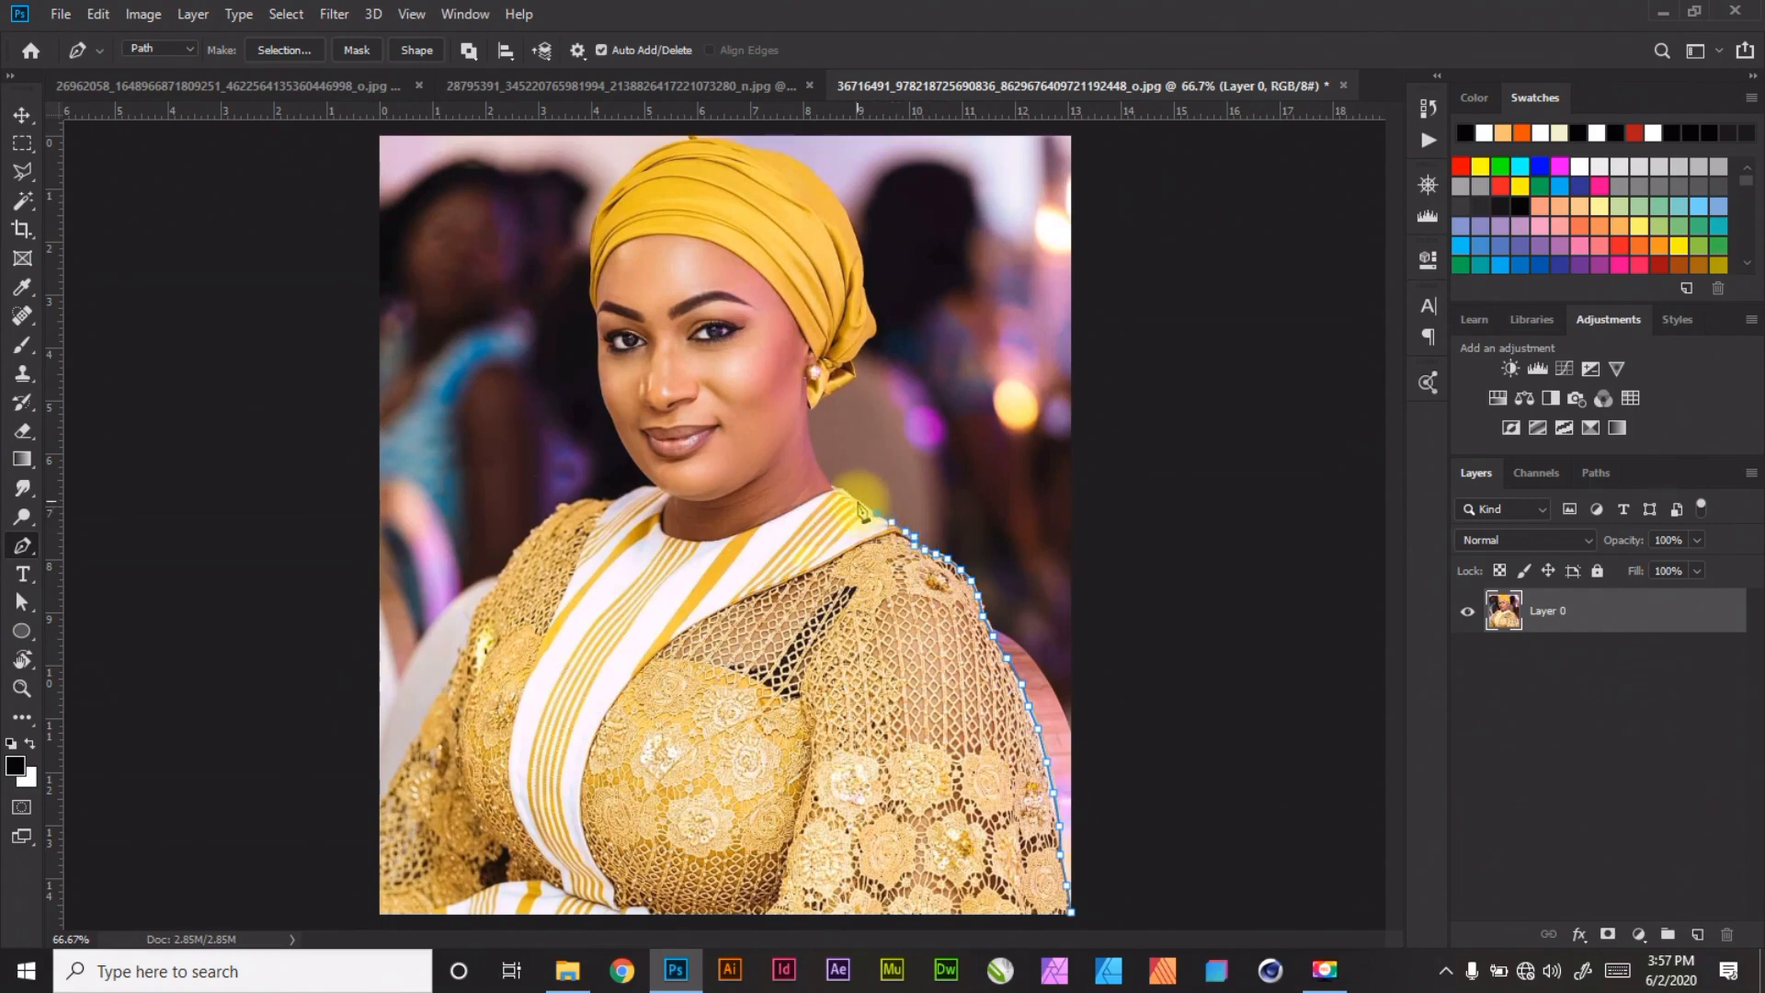
left_click(875, 513)
left_click(856, 501)
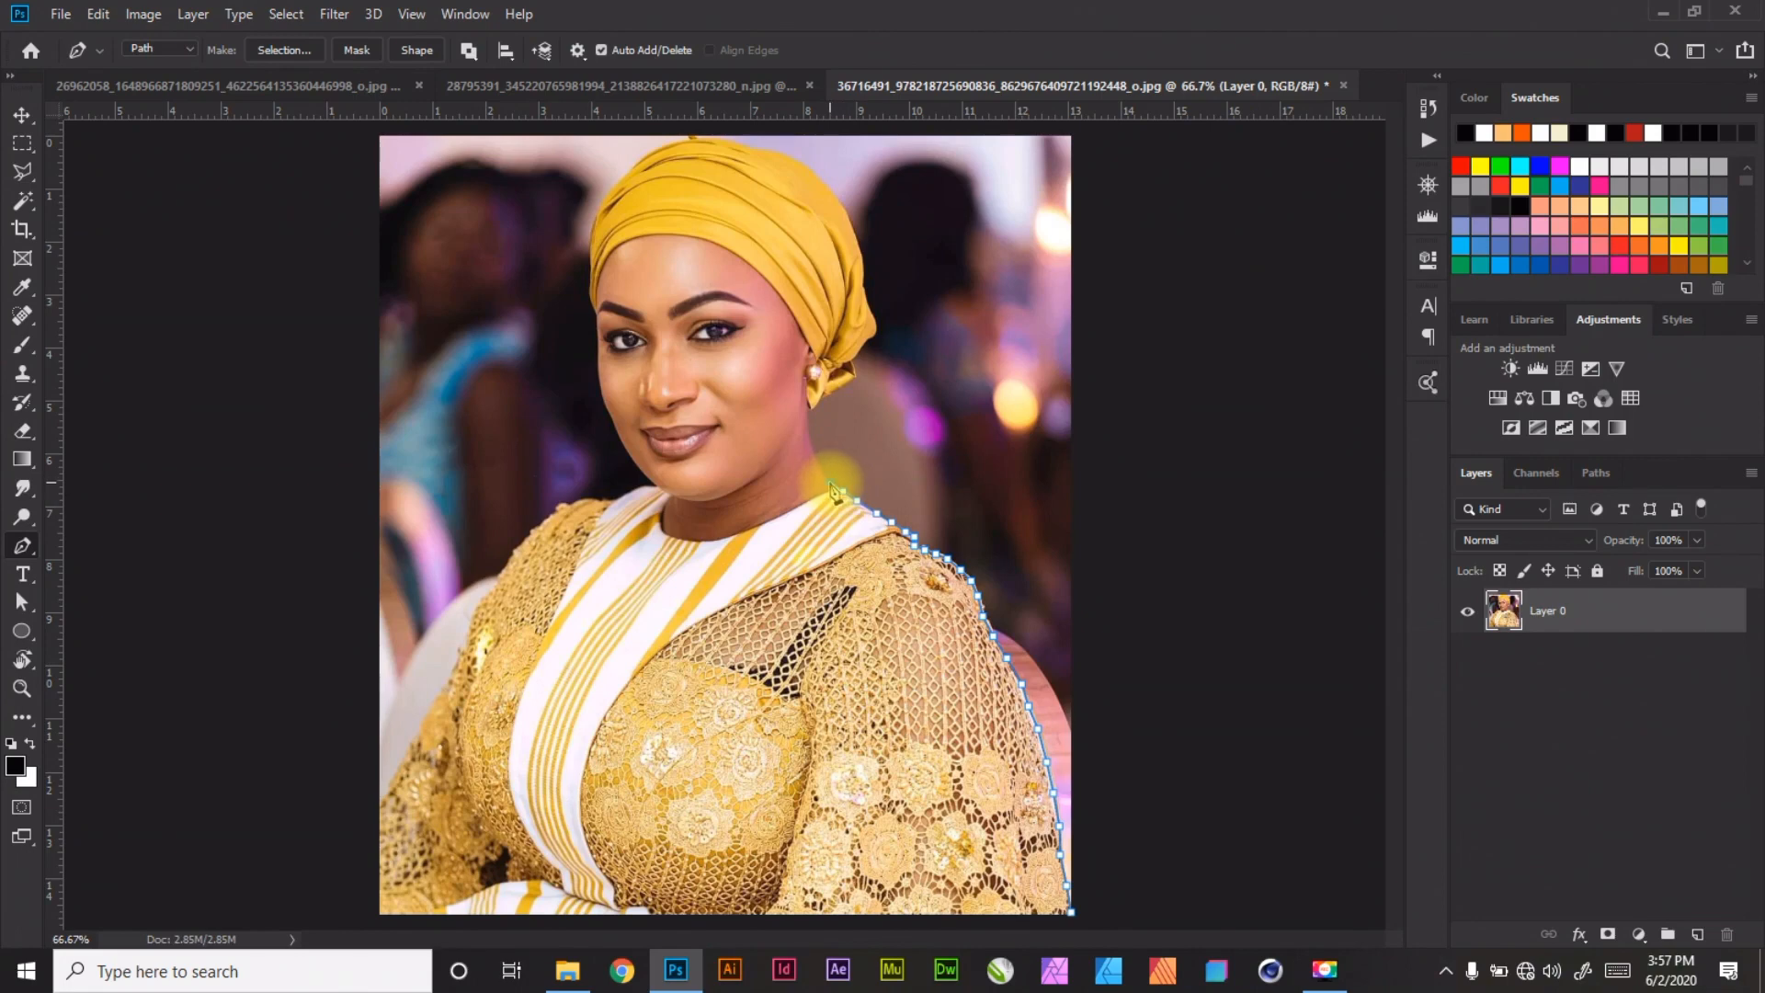
left_click(829, 481)
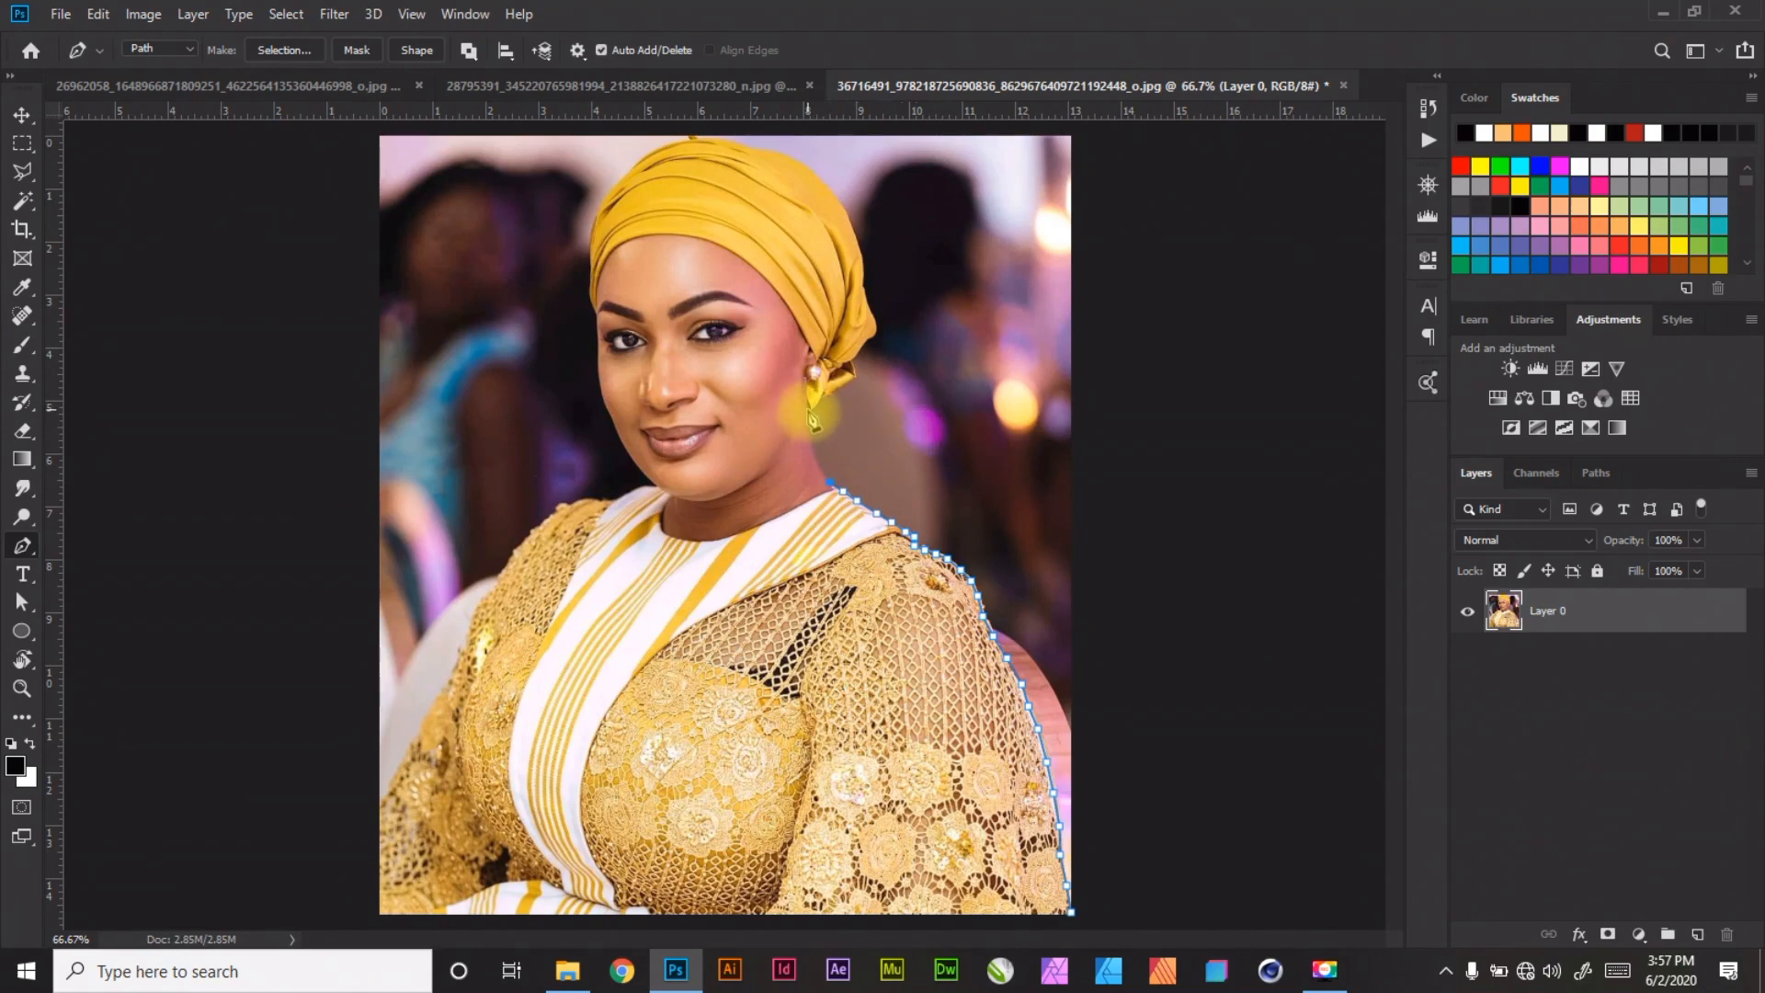
Extend the path up the neck to below the earring and shift its midpoint inward to fit the neck's contour
left_click(808, 409)
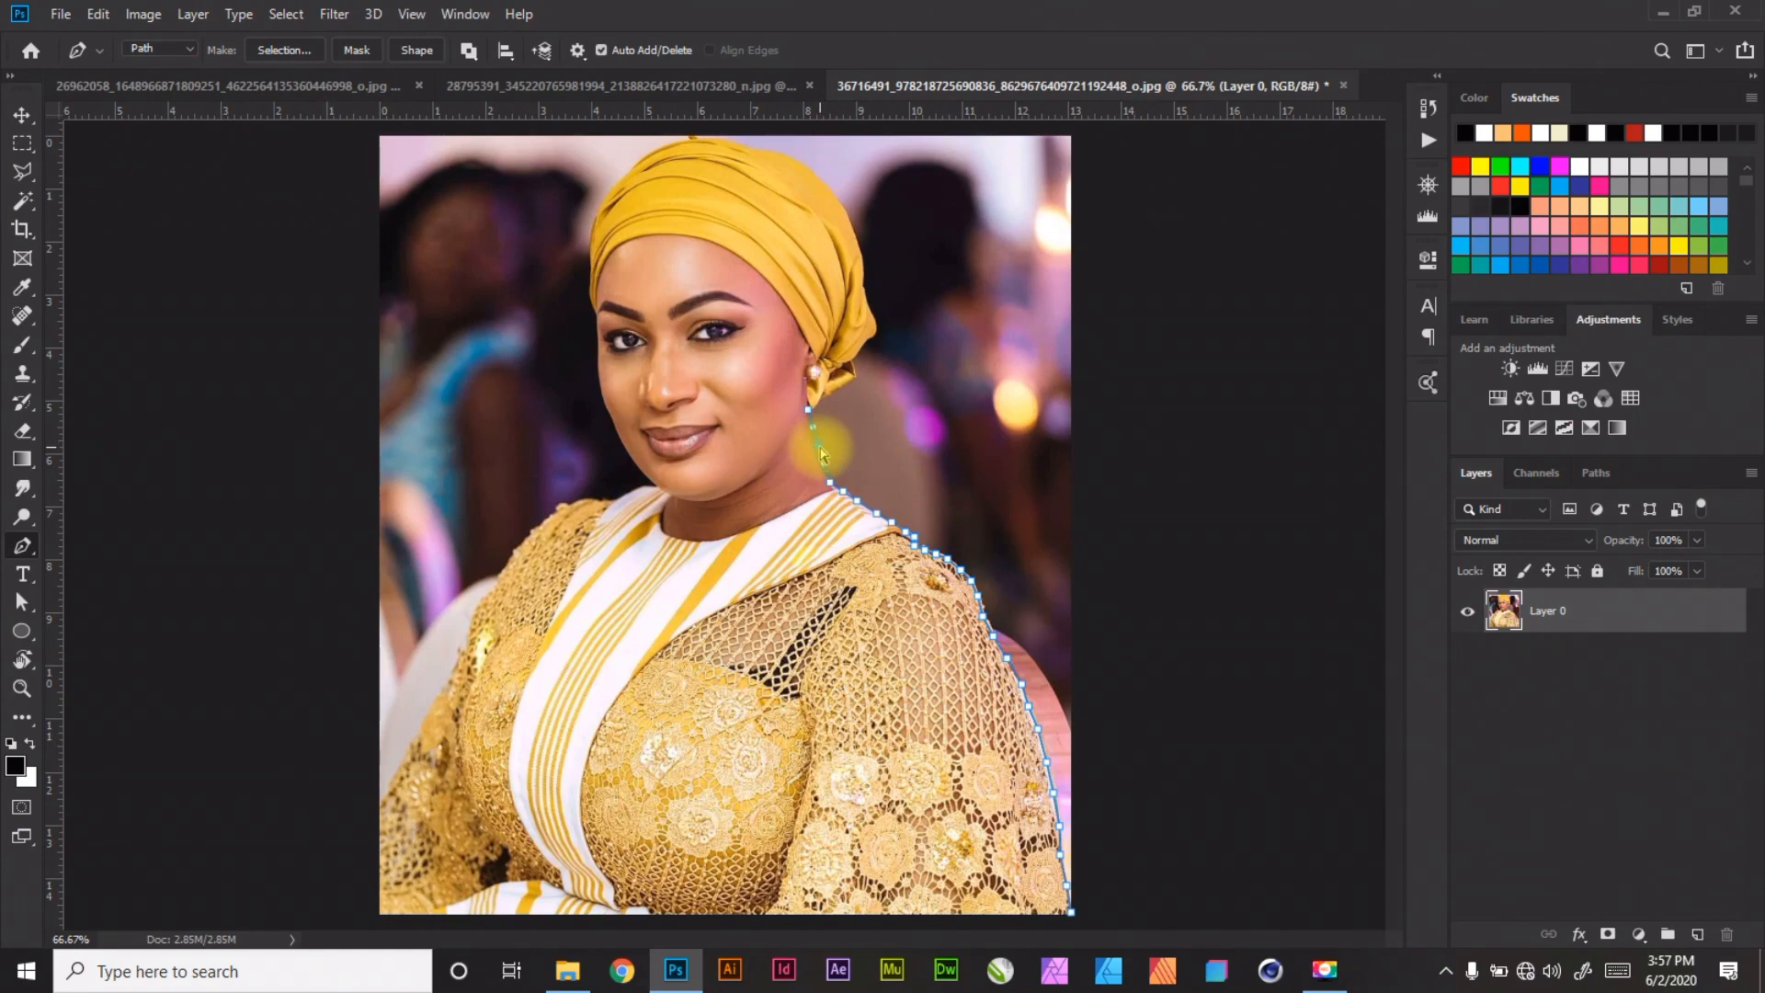
key("ctrl")
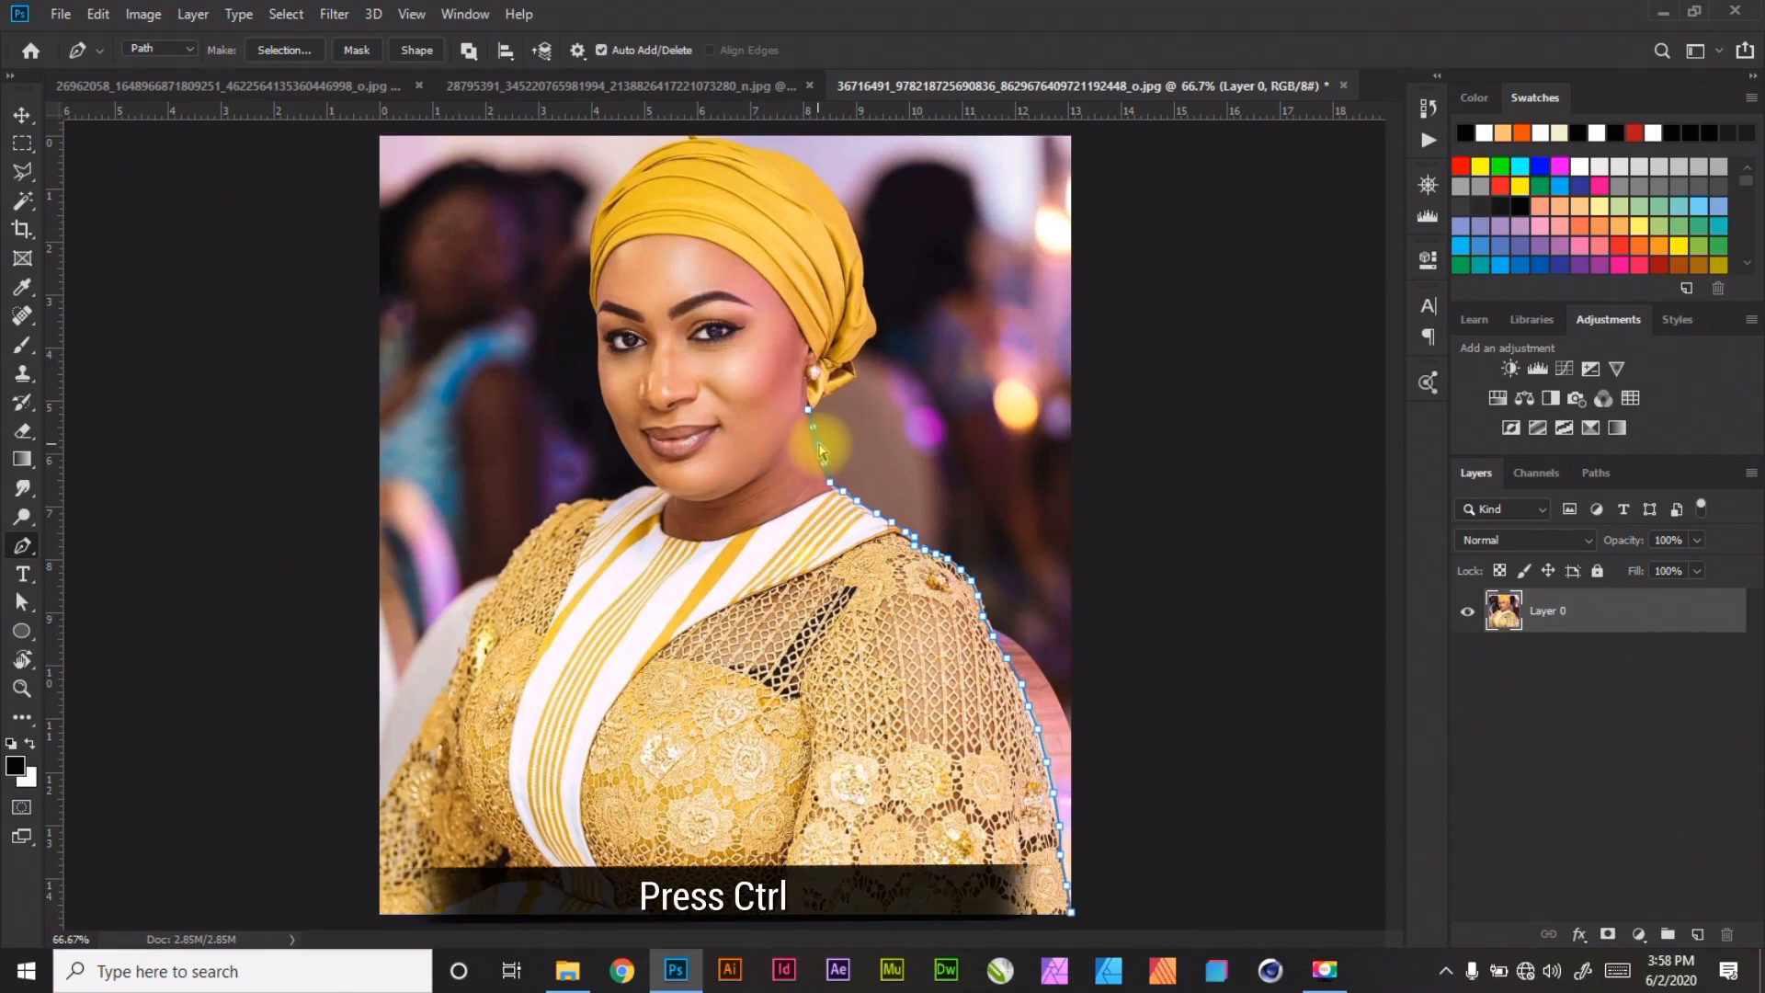
left_click_drag(821, 450, 811, 453)
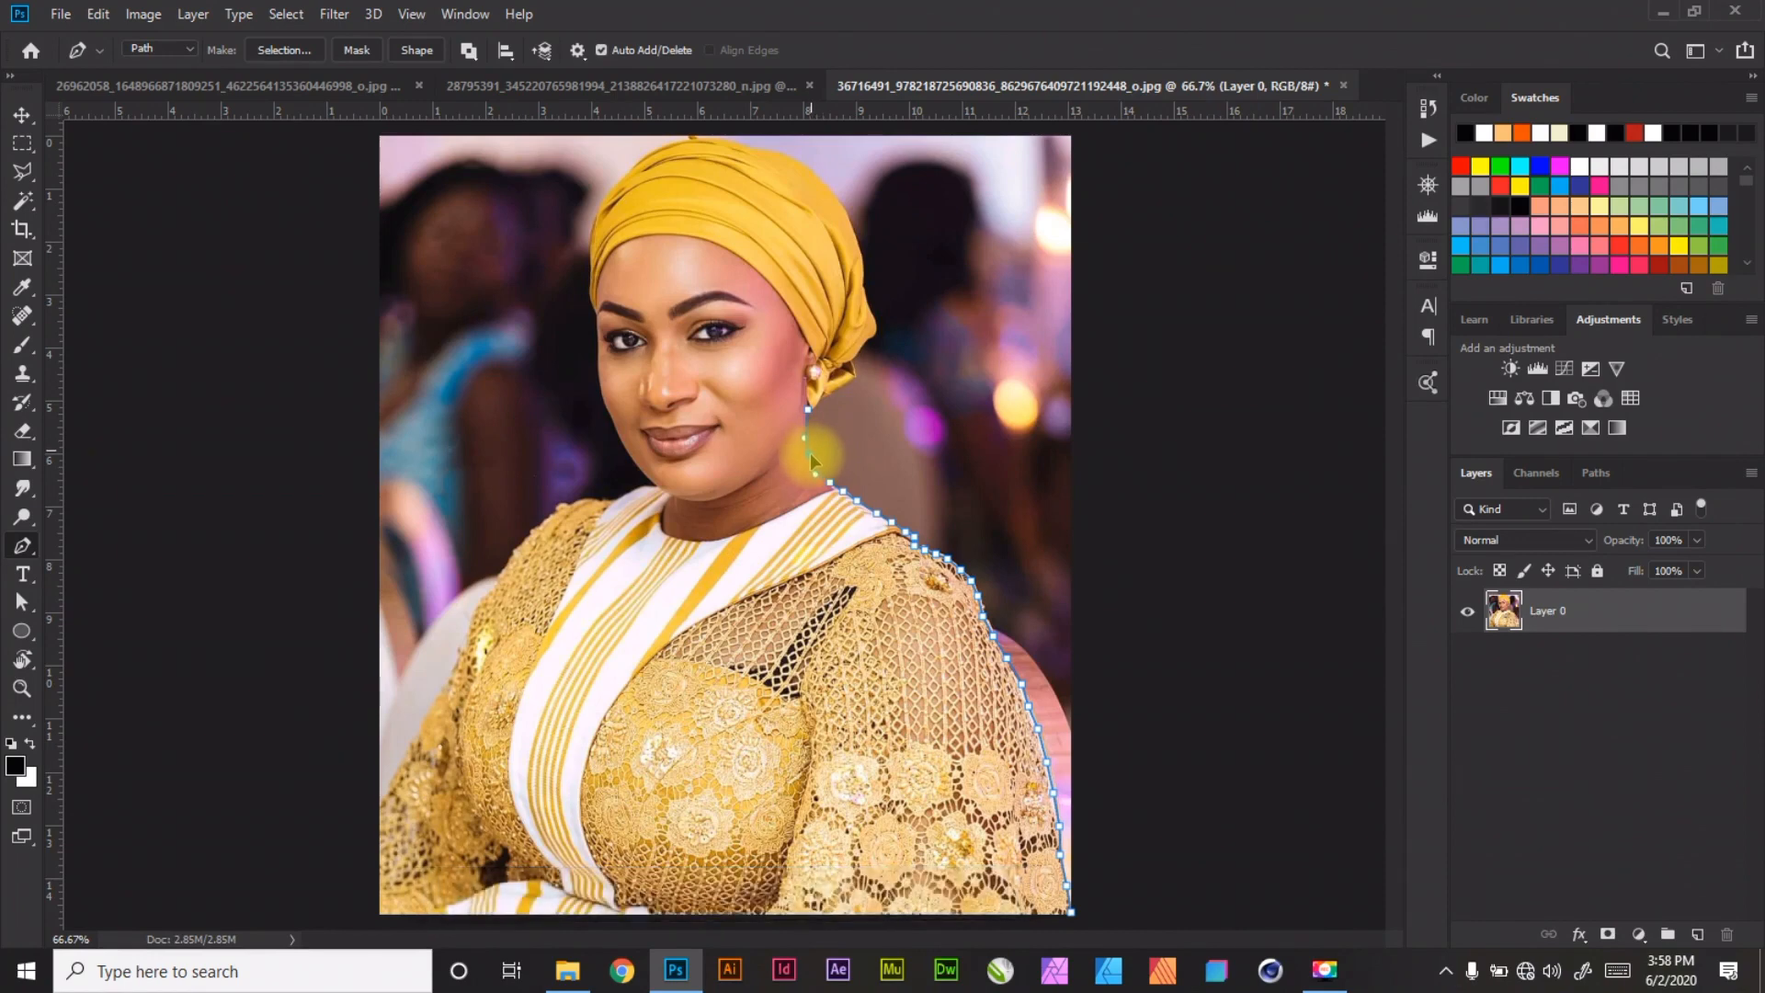
Trace the path around the headwrap's knot behind the ear, out to its protruding tip
left_click(835, 390)
left_click(844, 383)
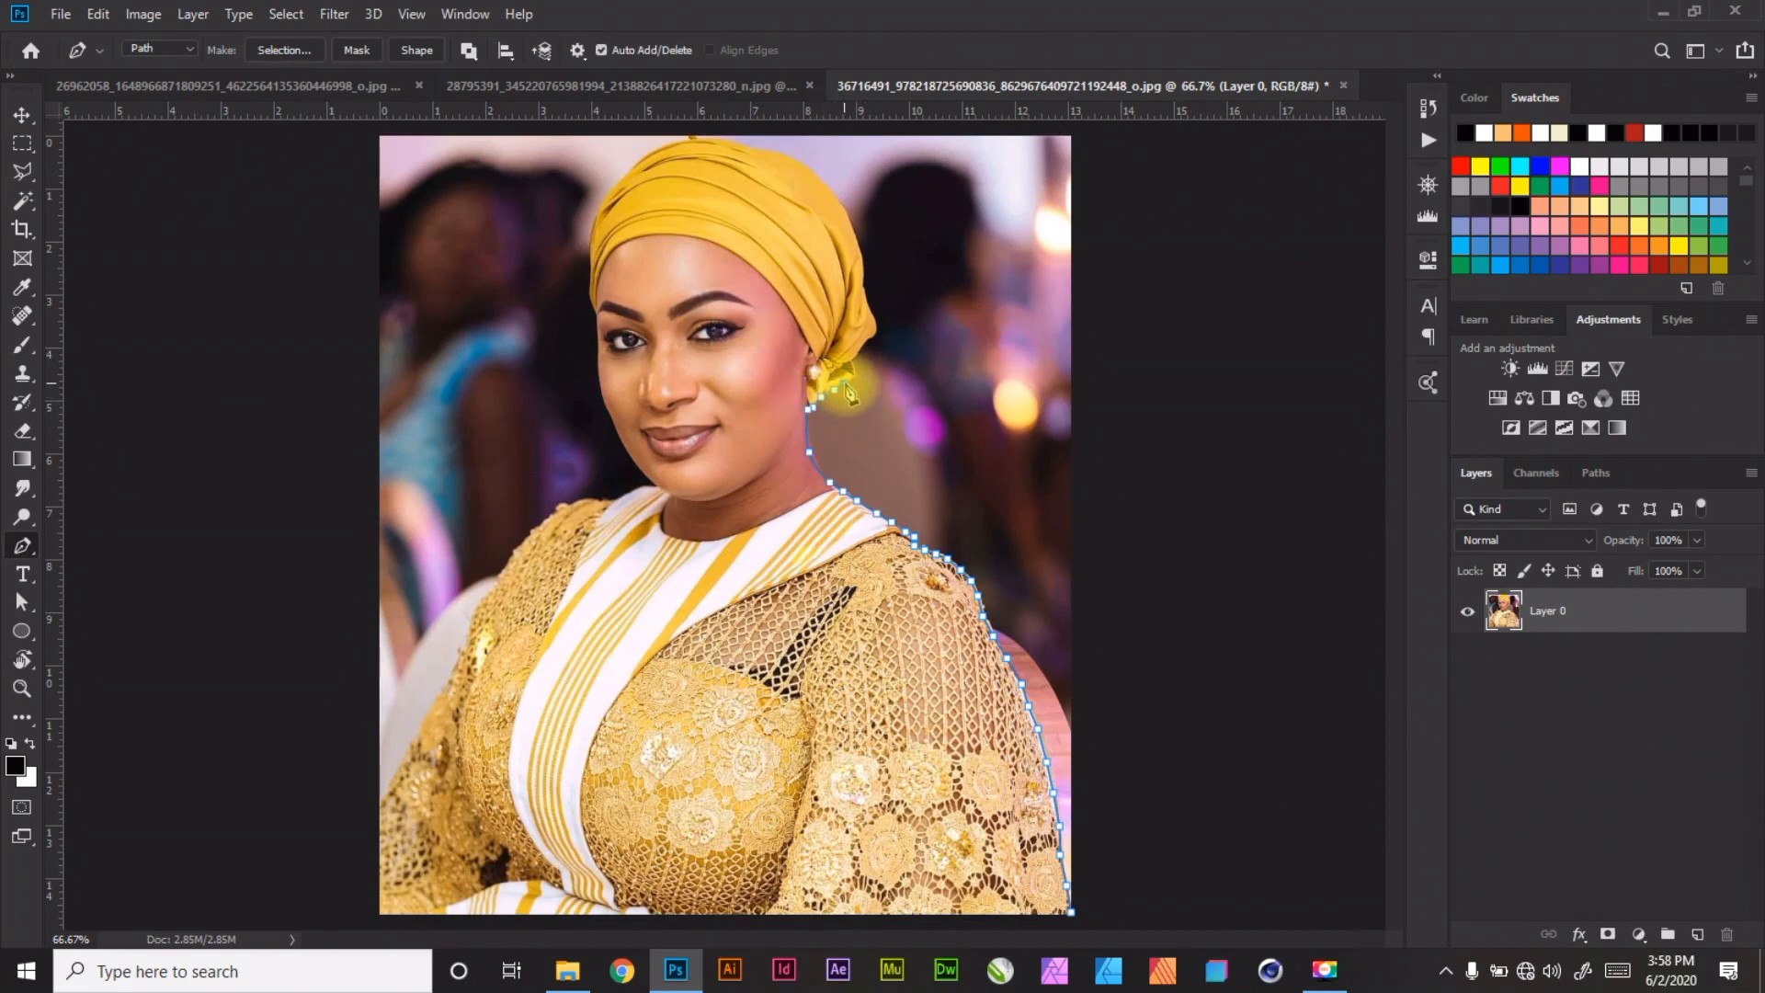
left_click(855, 376)
left_click(851, 364)
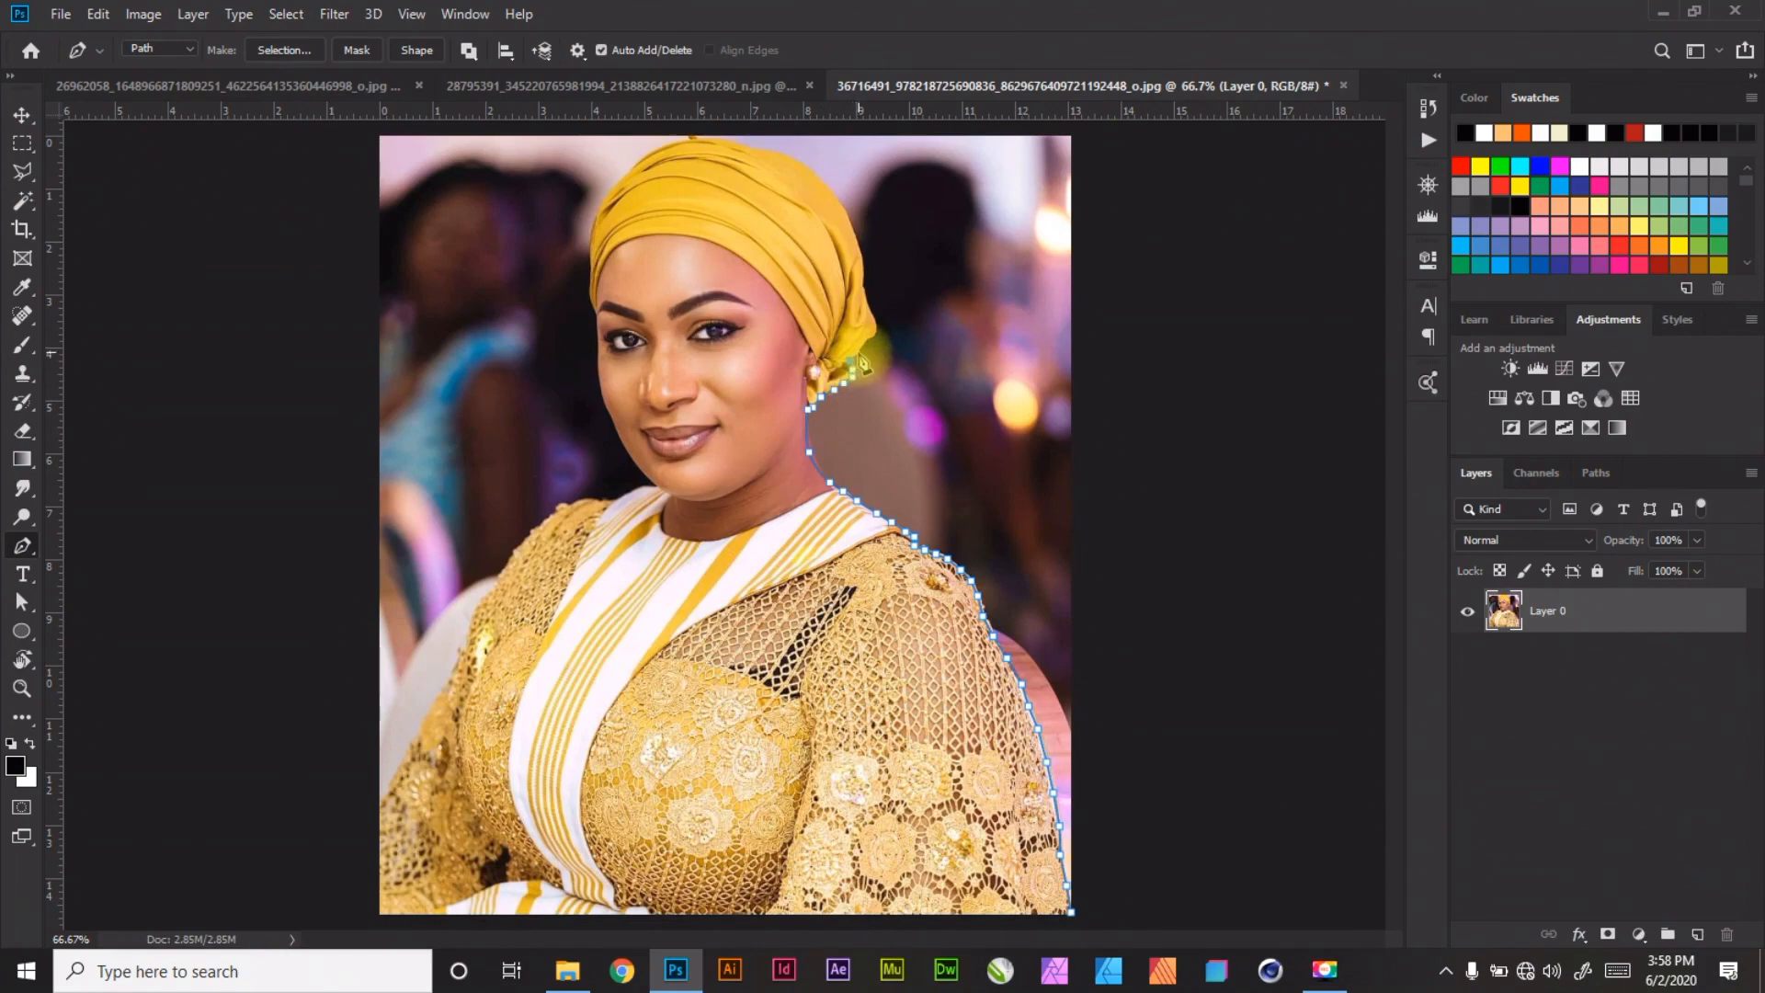
left_click(859, 352)
left_click(864, 341)
left_click(871, 333)
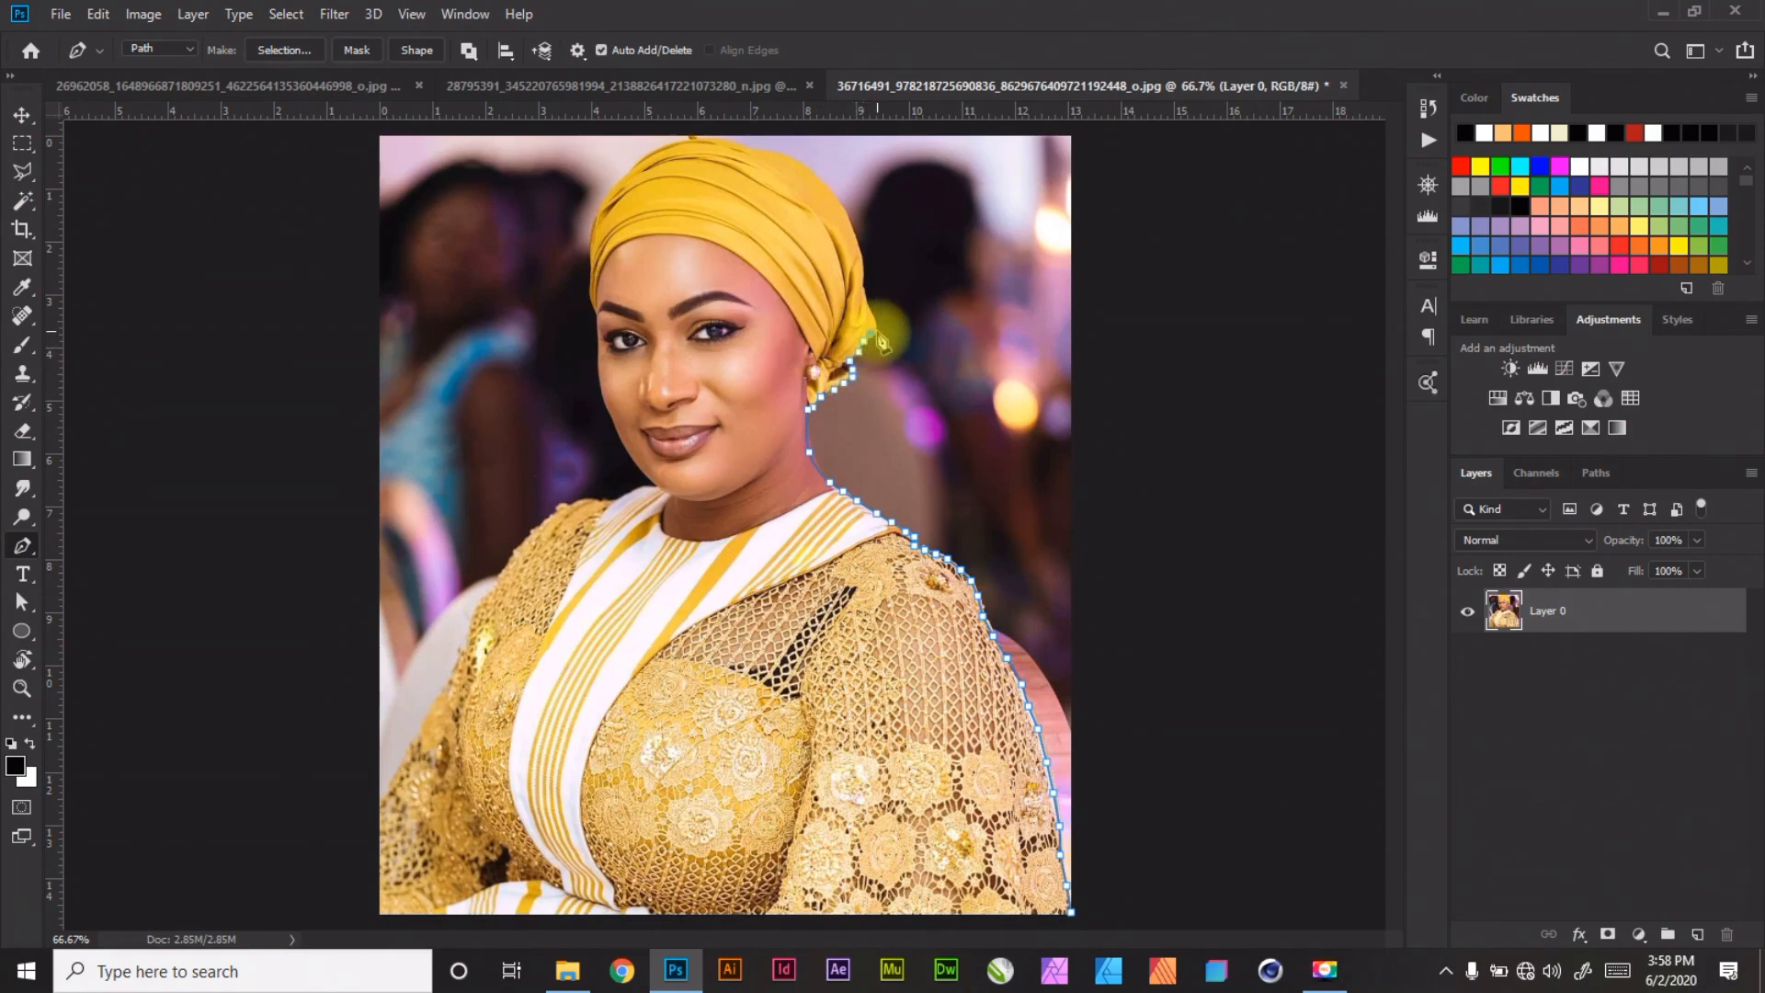
left_click(875, 325)
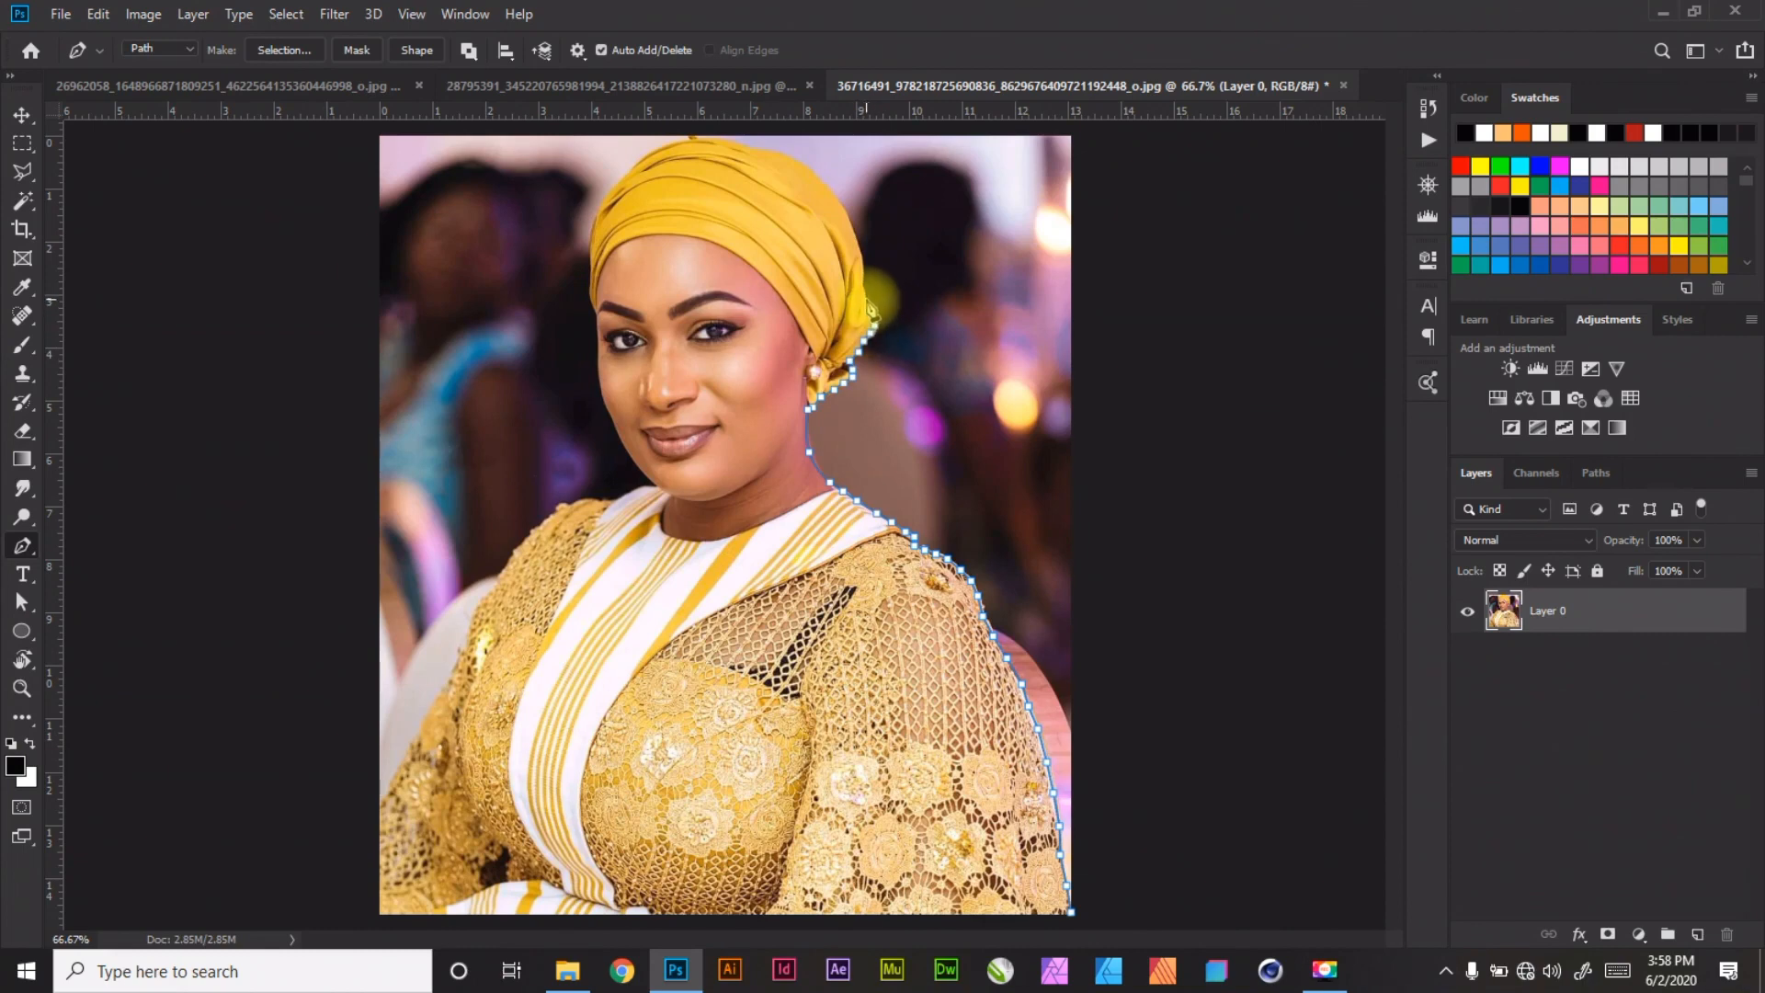
Trace the back of the yellow headwrap up to near its crown and bend the long last segment outward to follow the fabric
left_click(861, 278)
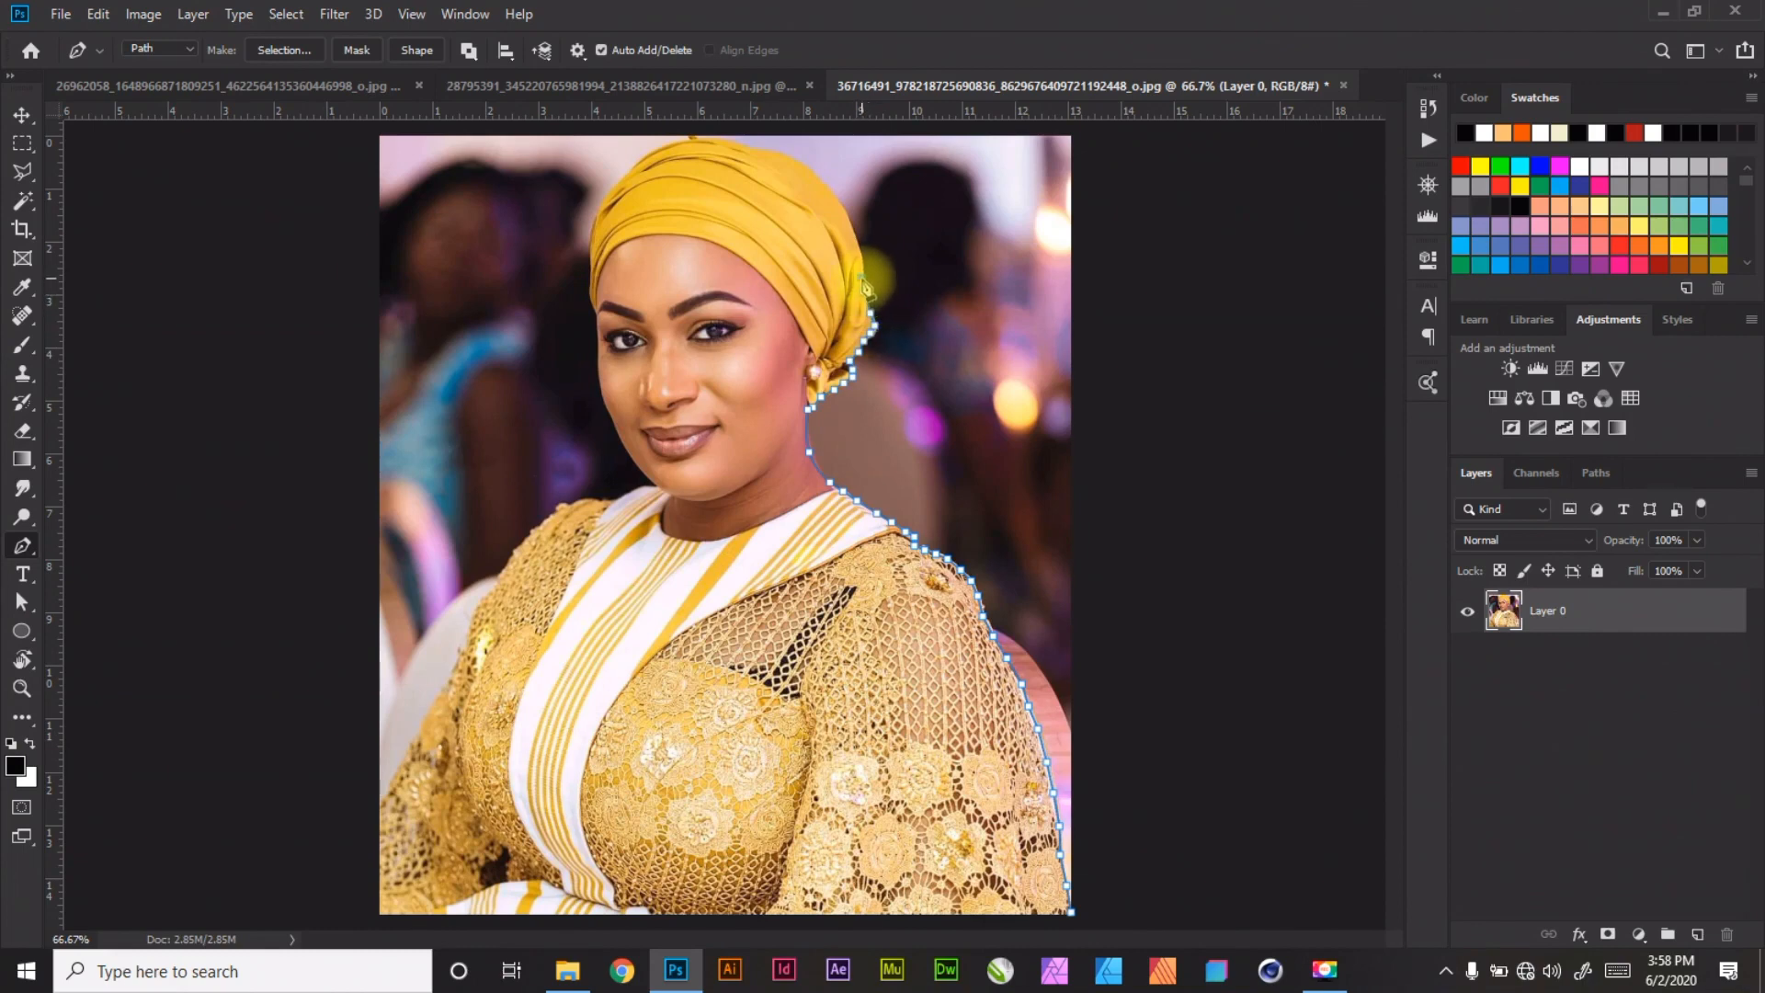
left_click(861, 254)
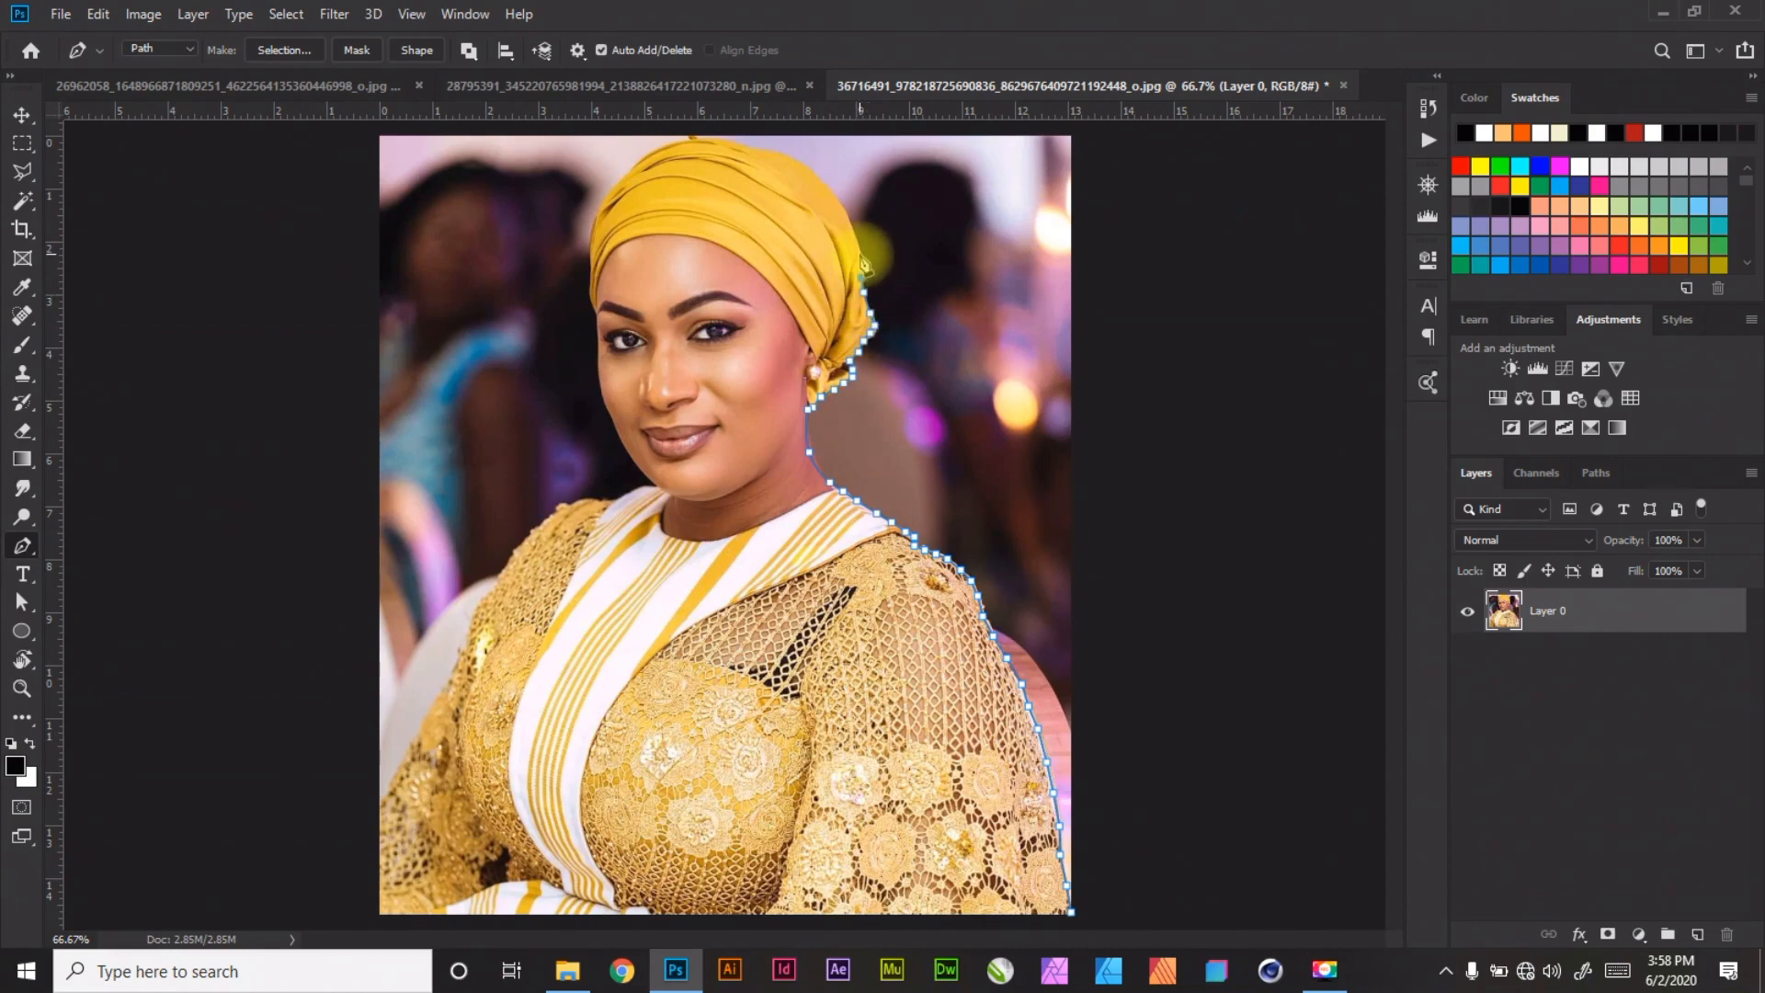
left_click(846, 214)
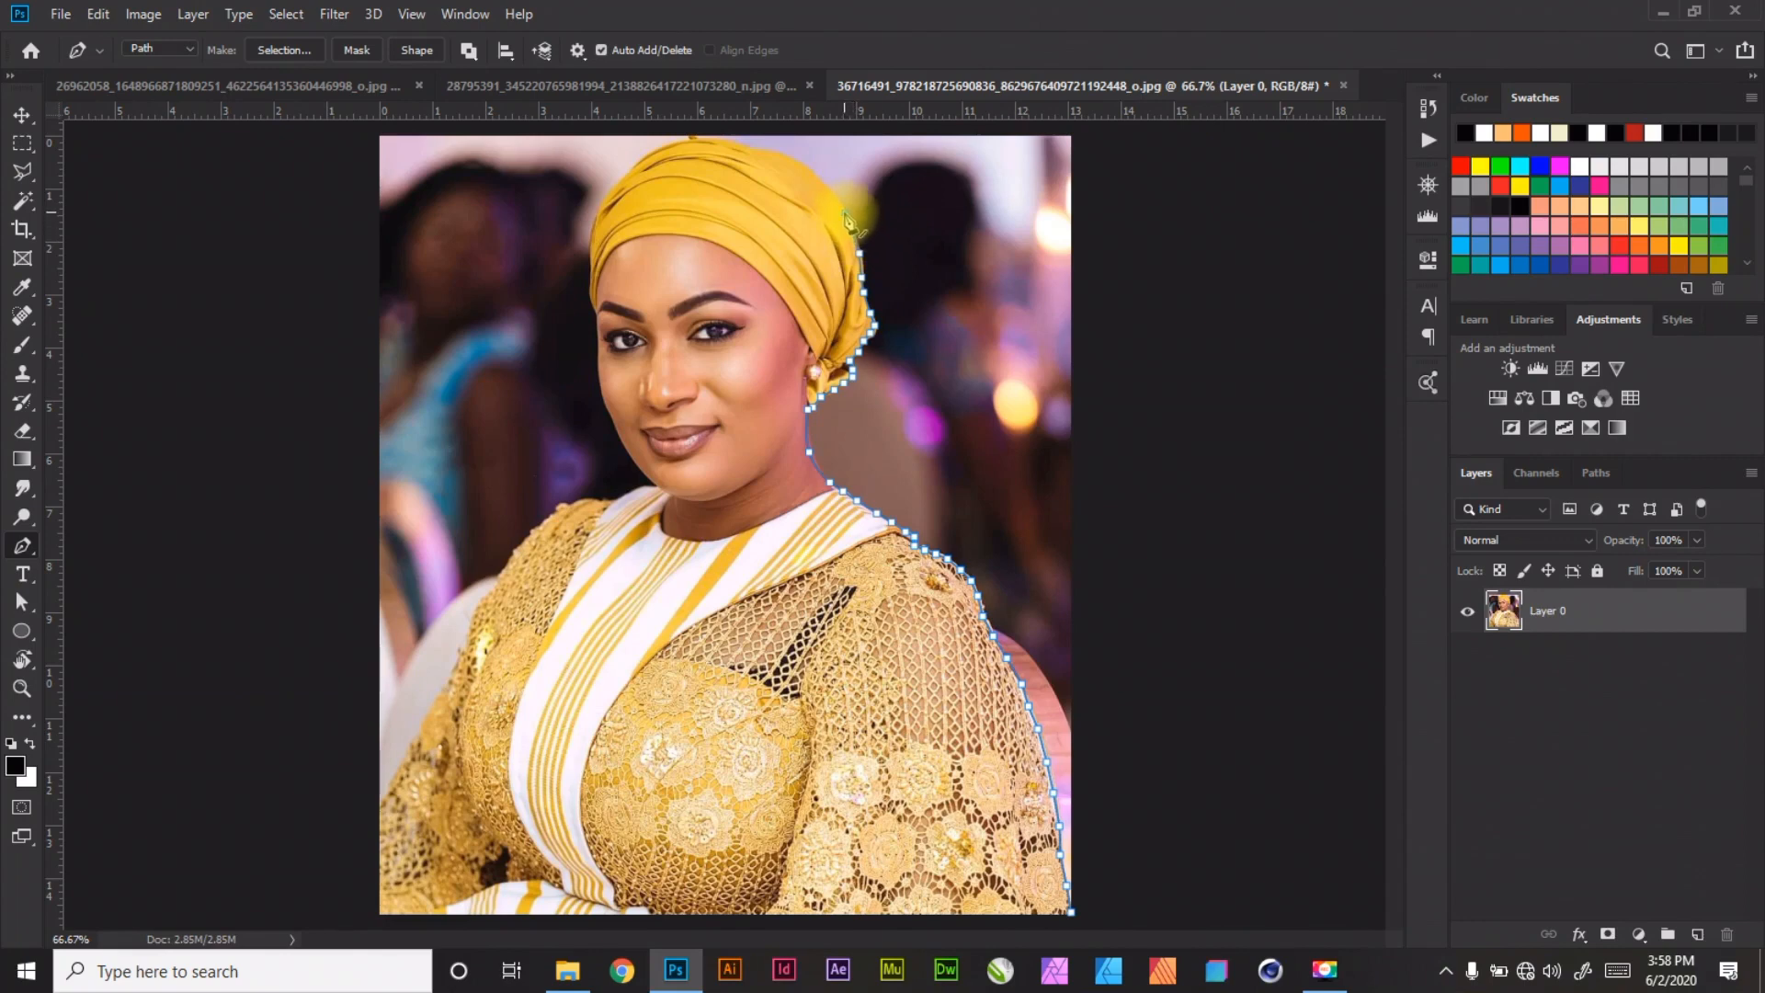
left_click(743, 146)
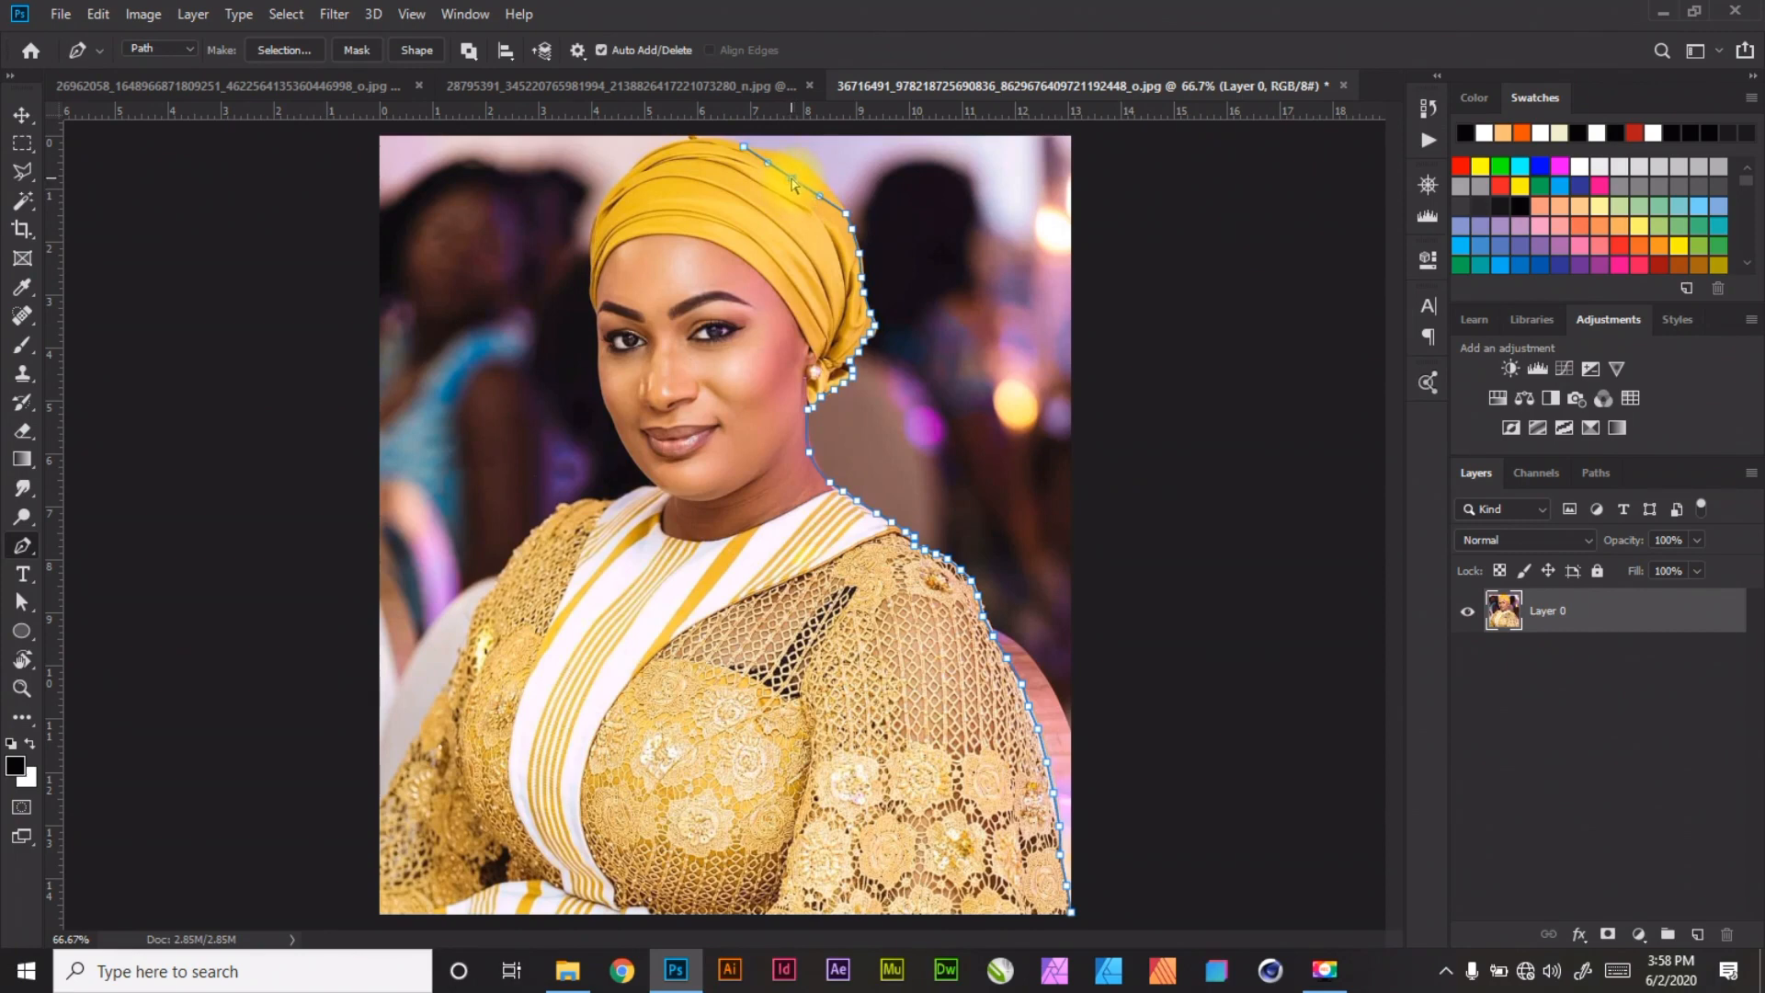
left_click_drag(792, 182, 803, 171)
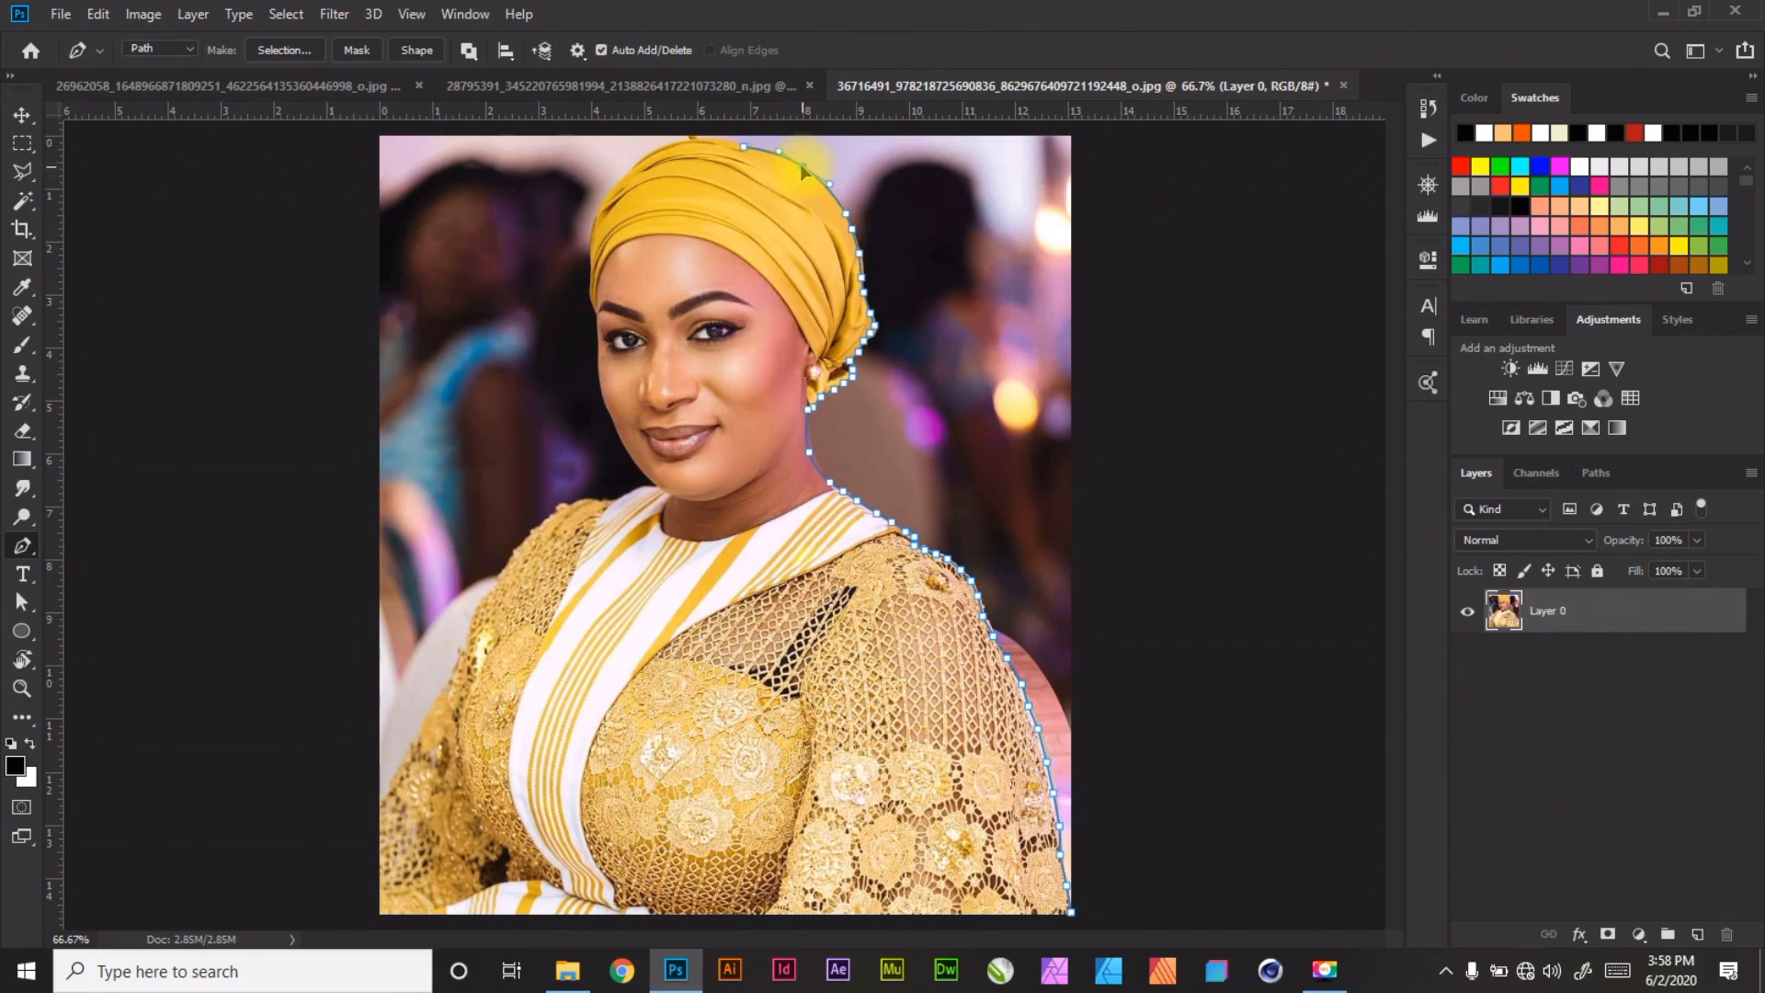
Continue the path over the headwrap's crown and down its front edge to just above the forehead
left_click(721, 142)
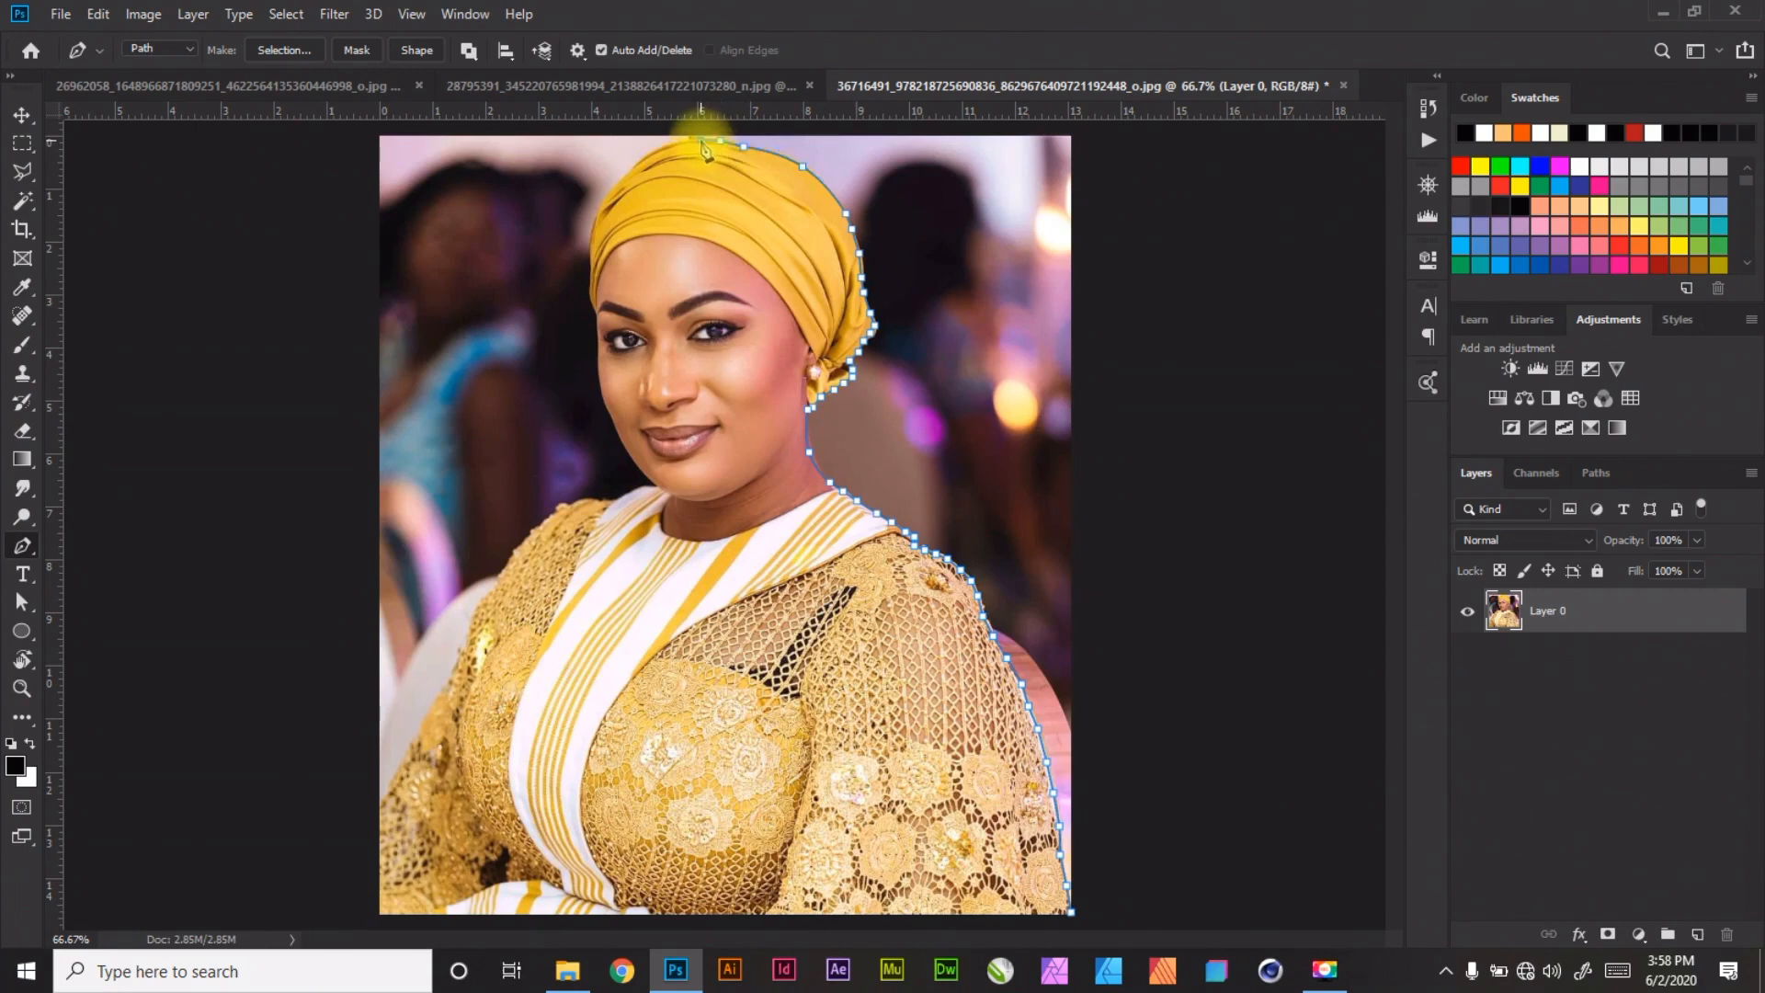
left_click(682, 142)
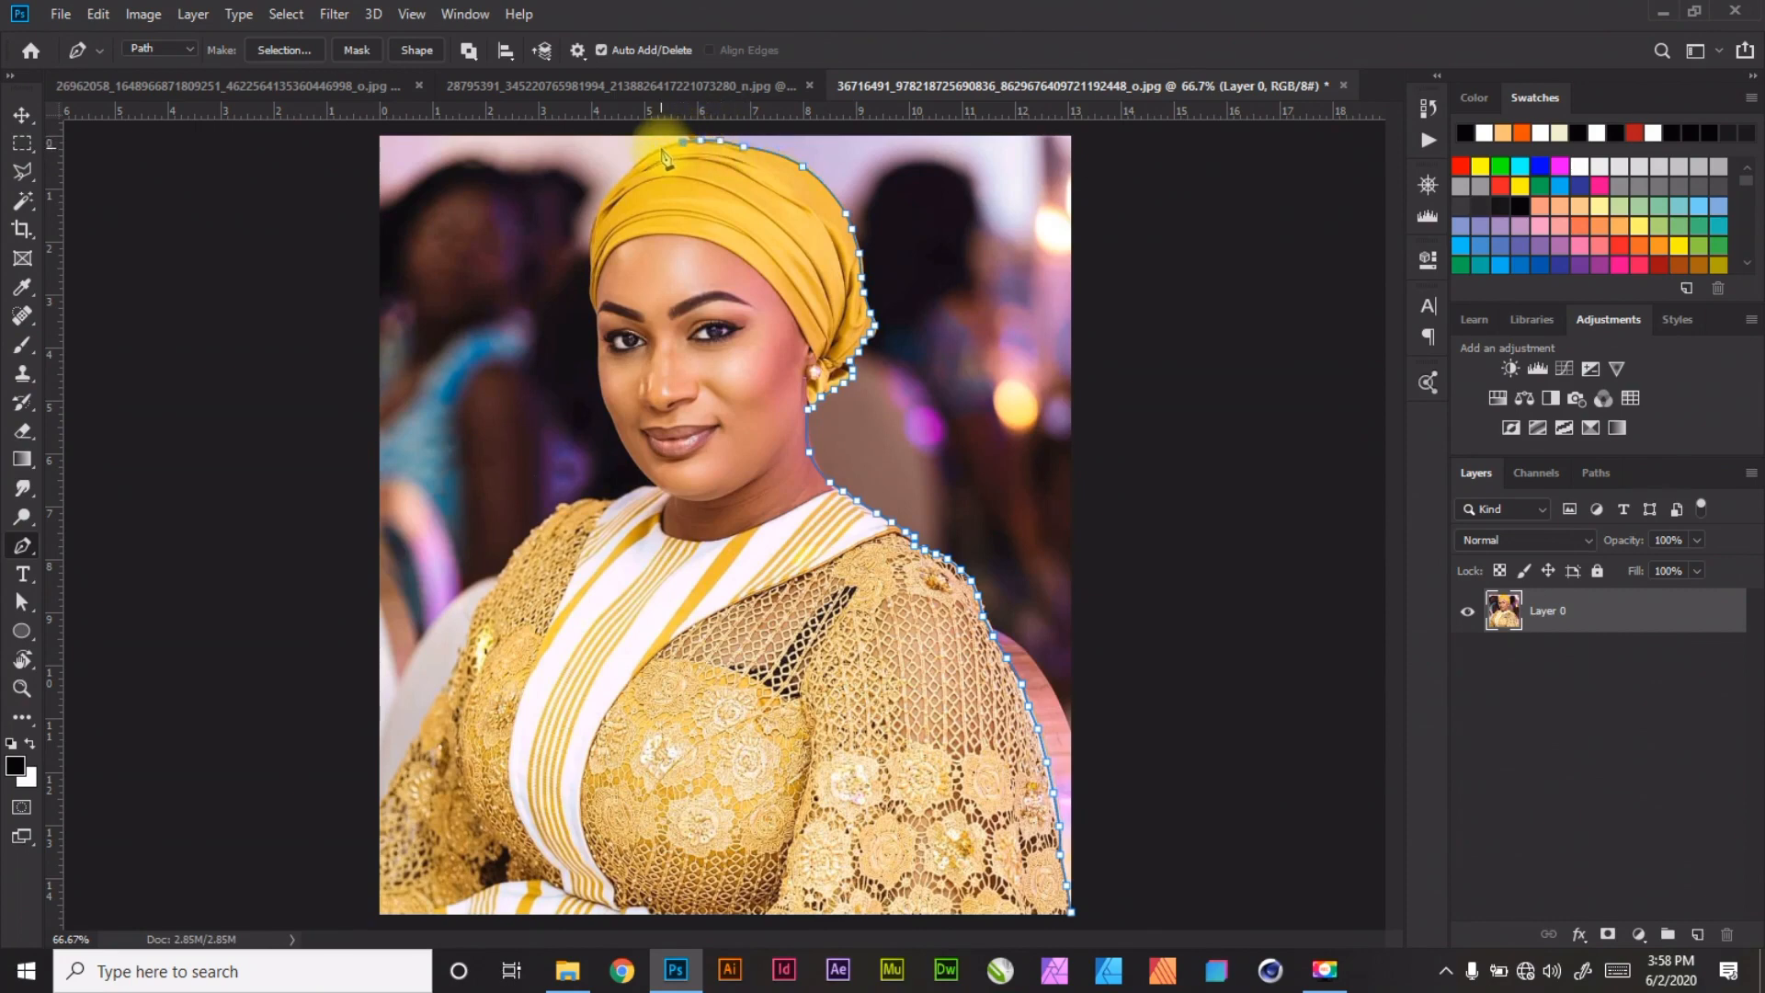
left_click(662, 146)
left_click(642, 159)
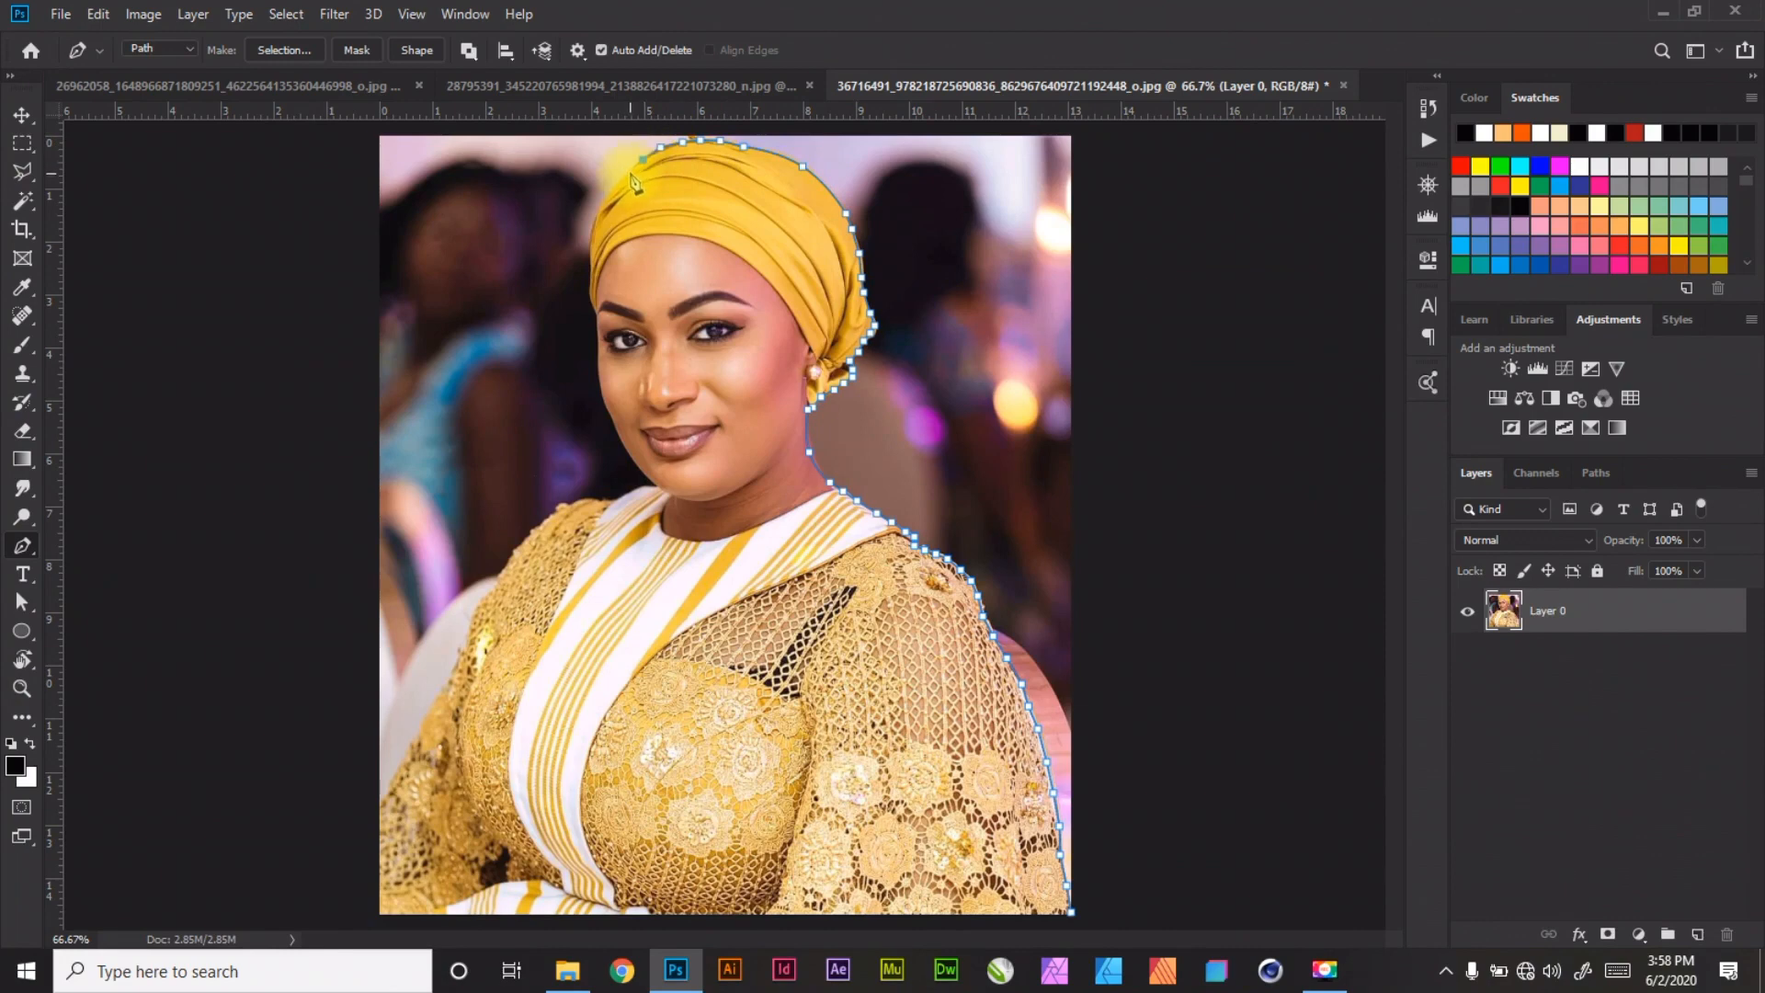
left_click(589, 259)
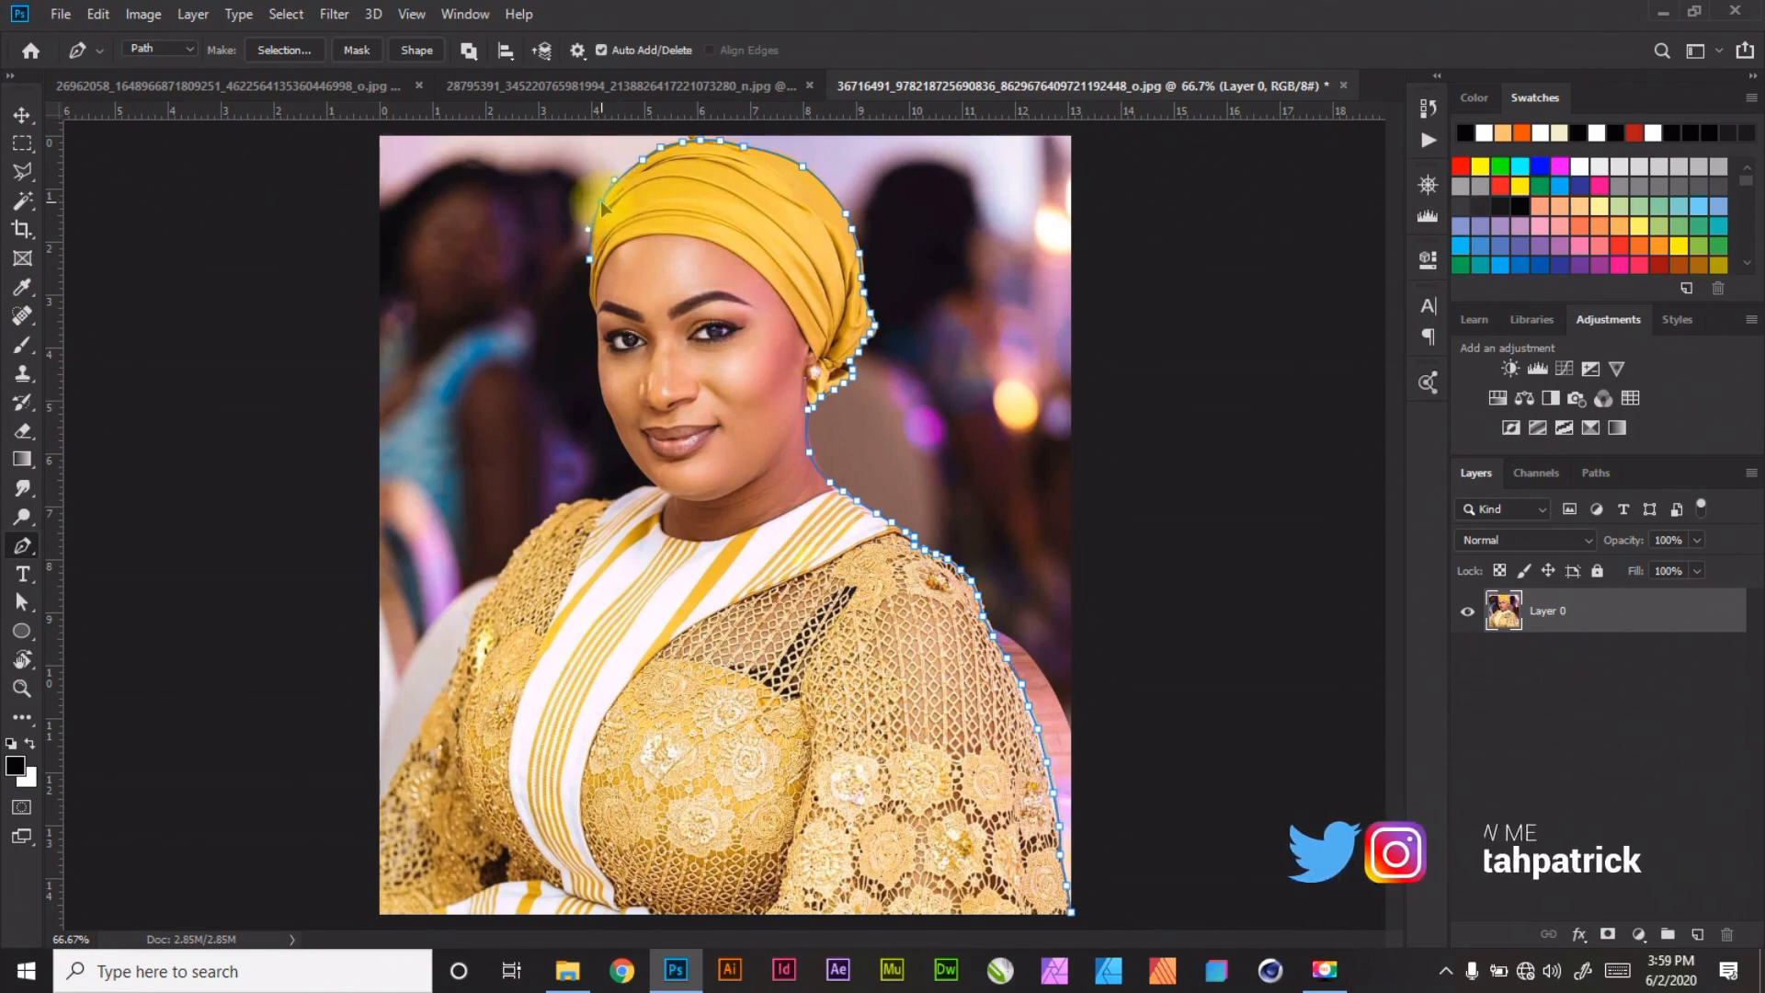
Continue the path from the front edge of the headwrap down the forehead and cheek to just above the collar
left_click(591, 283)
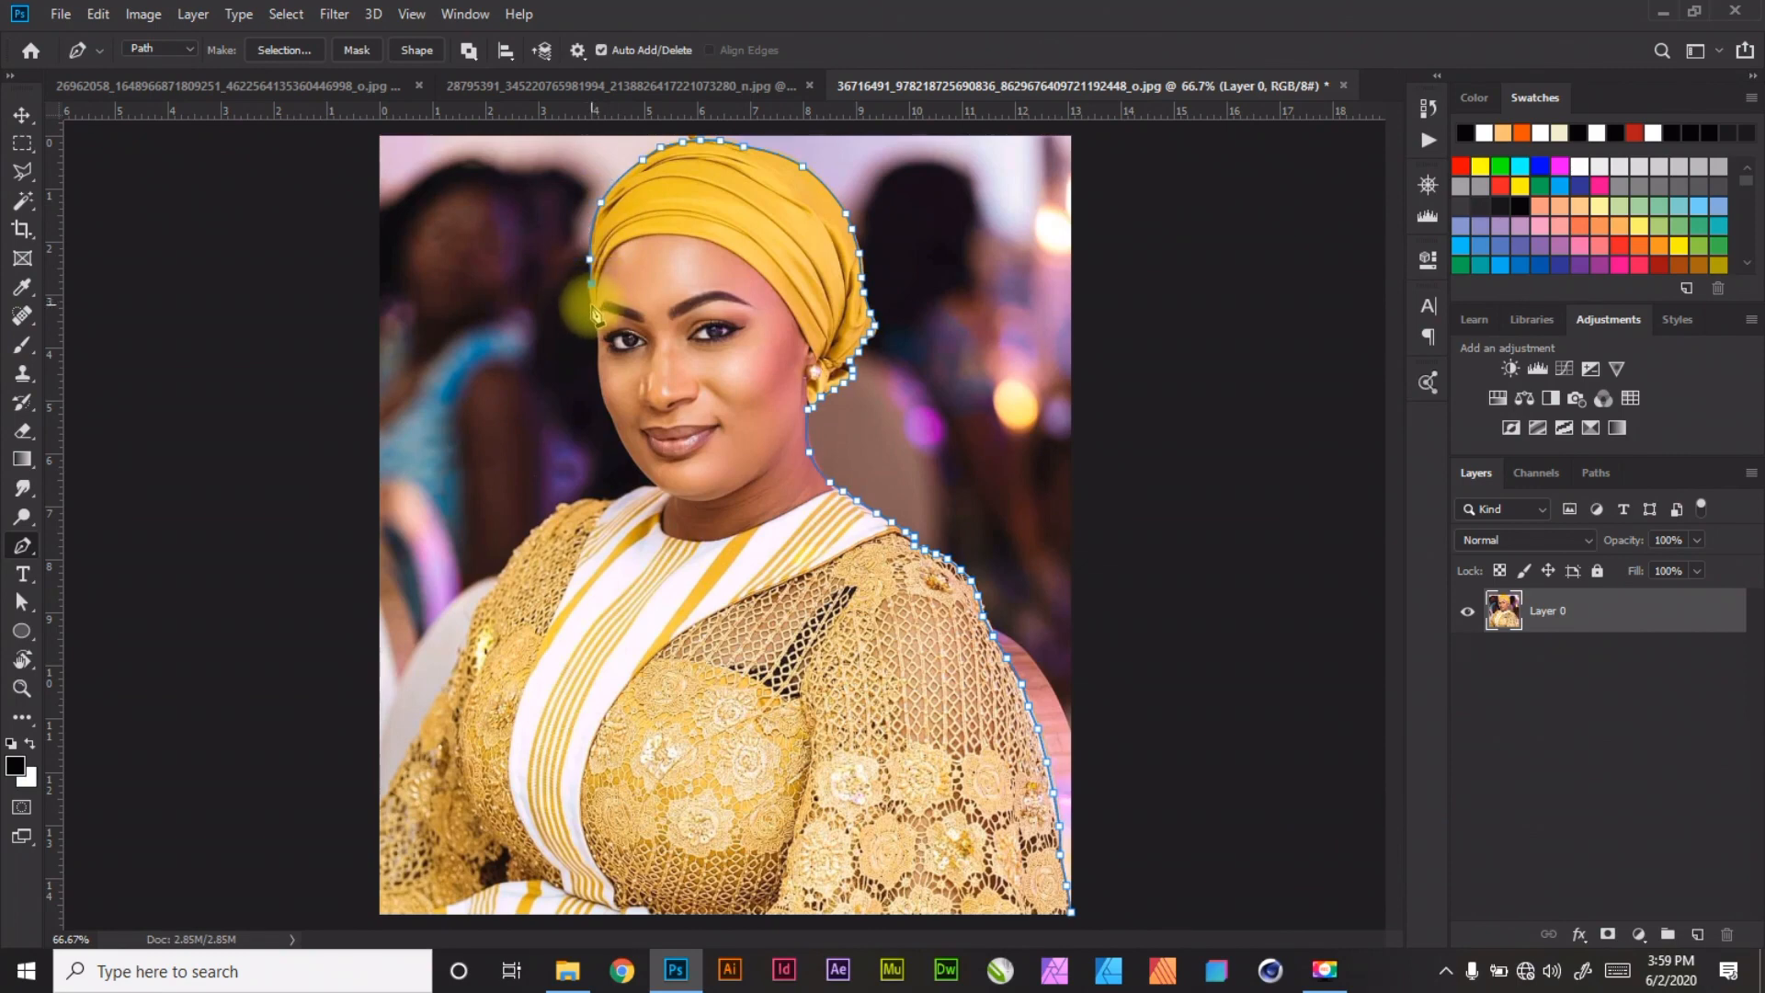
left_click(598, 317)
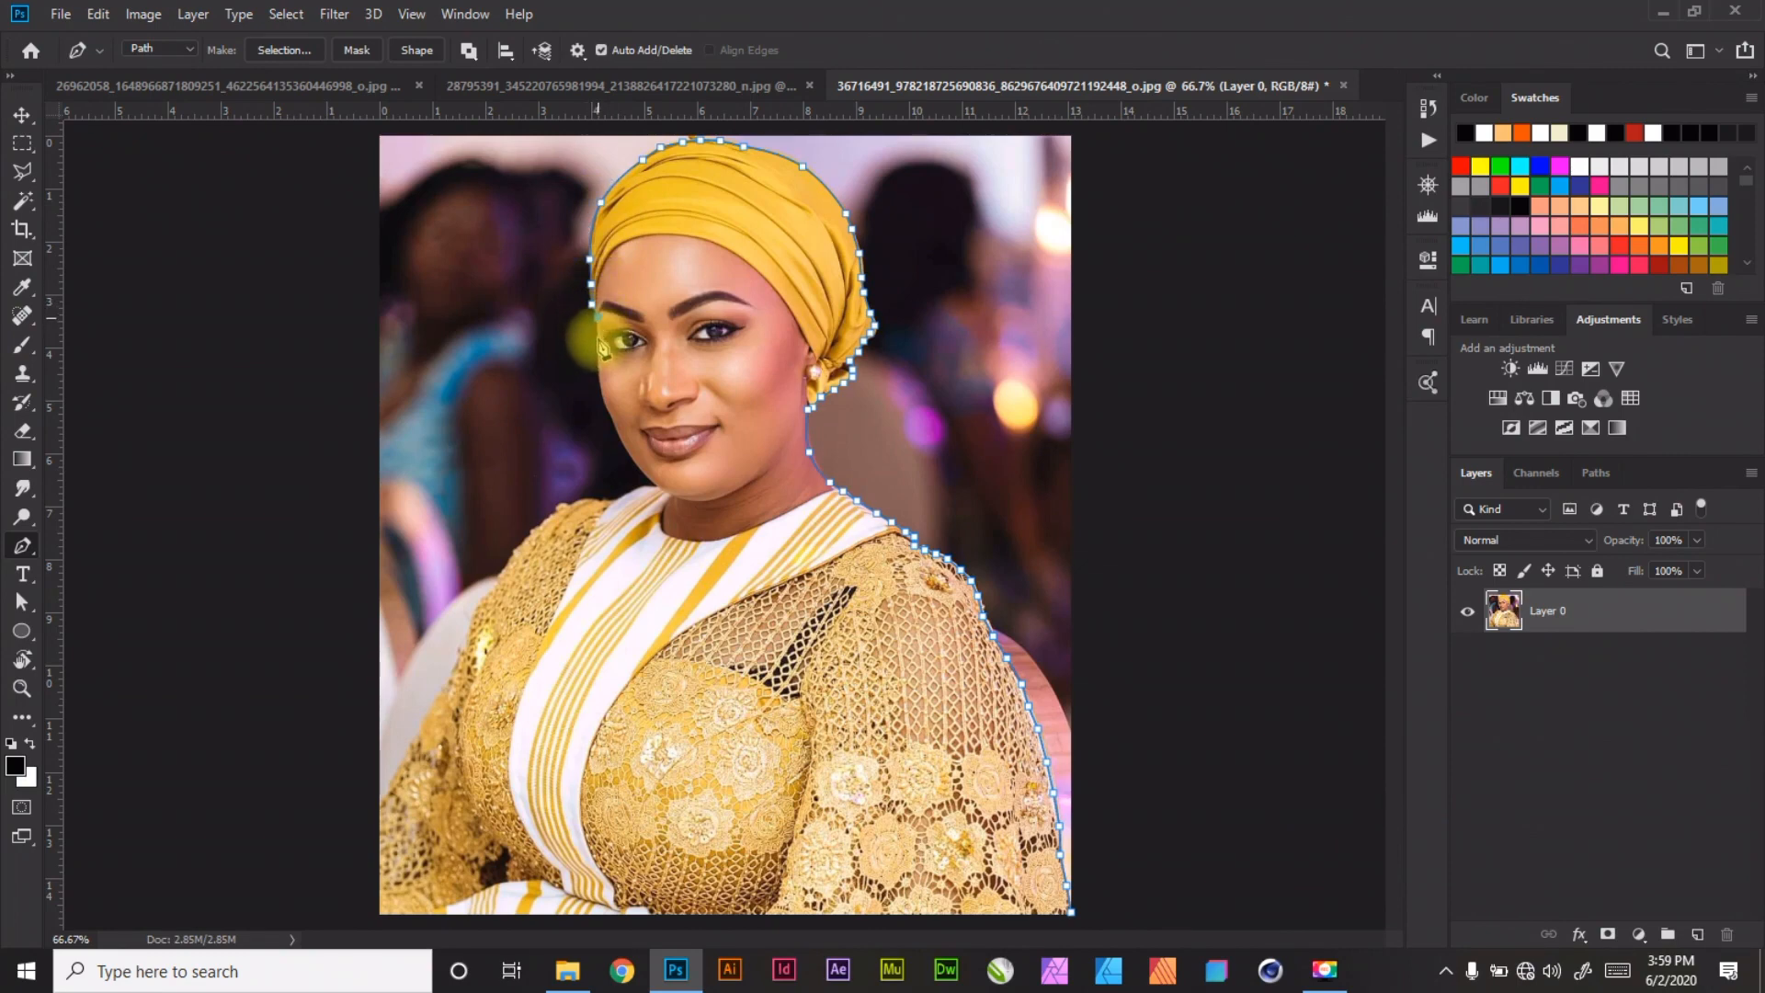
left_click(597, 338)
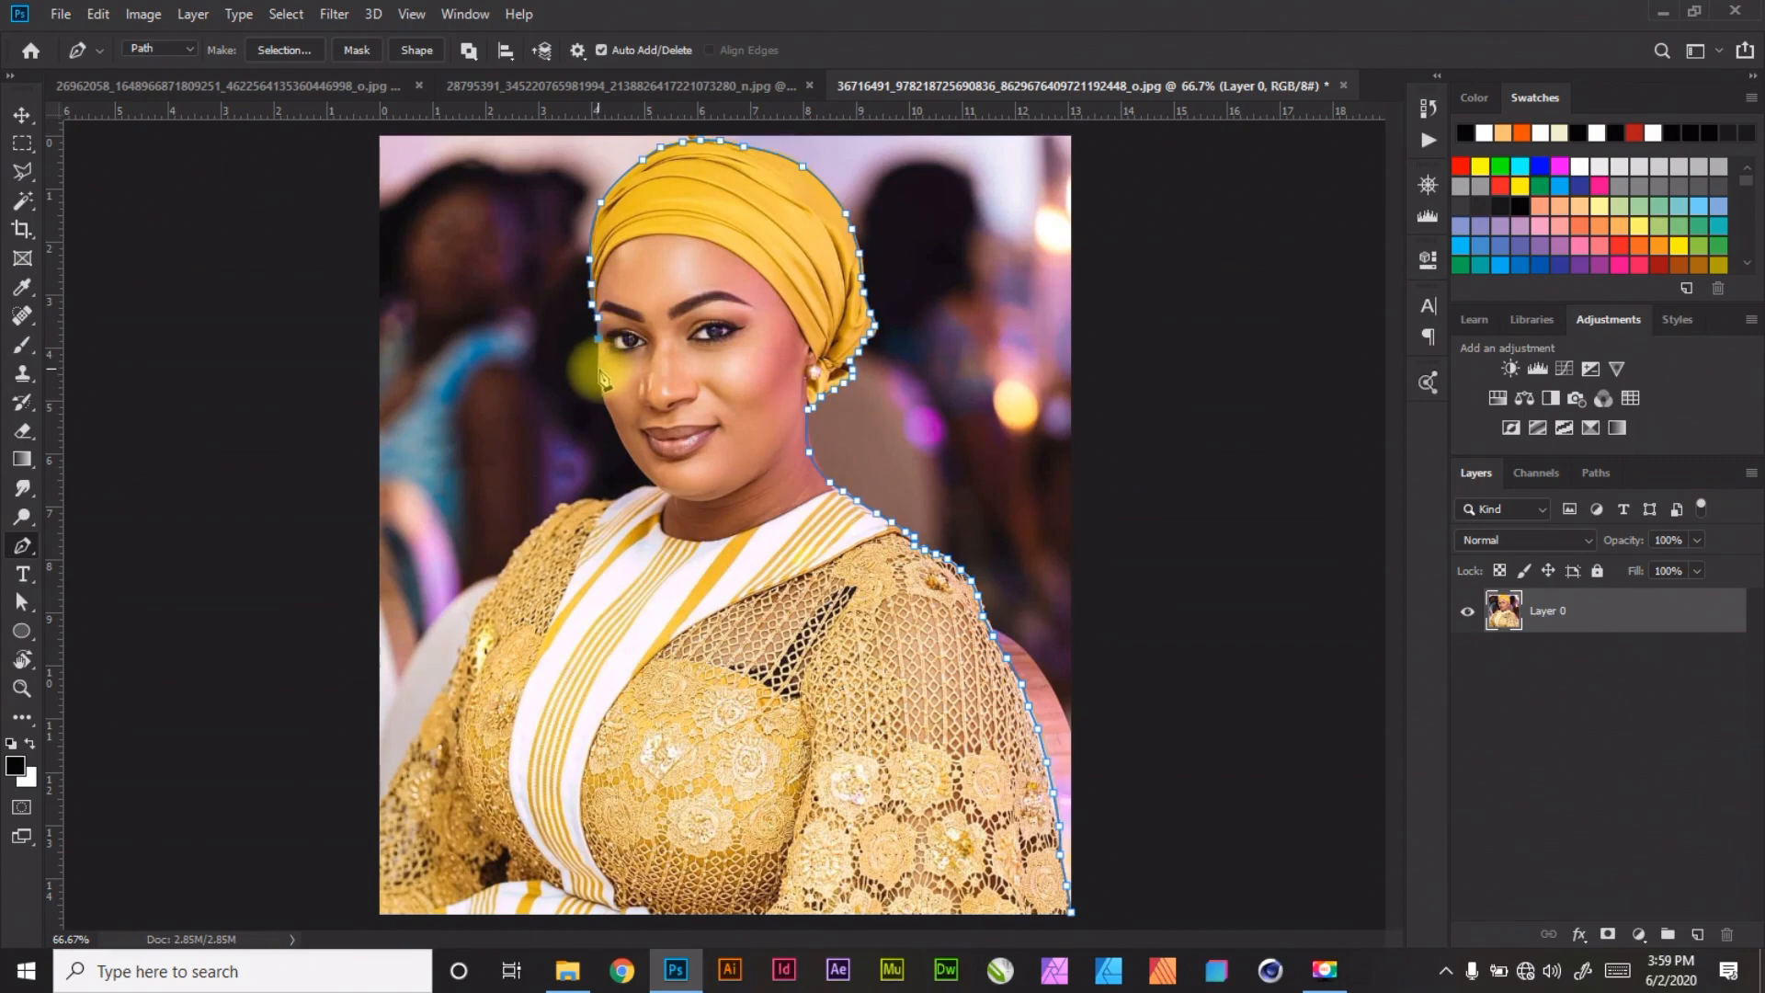
left_click(597, 372)
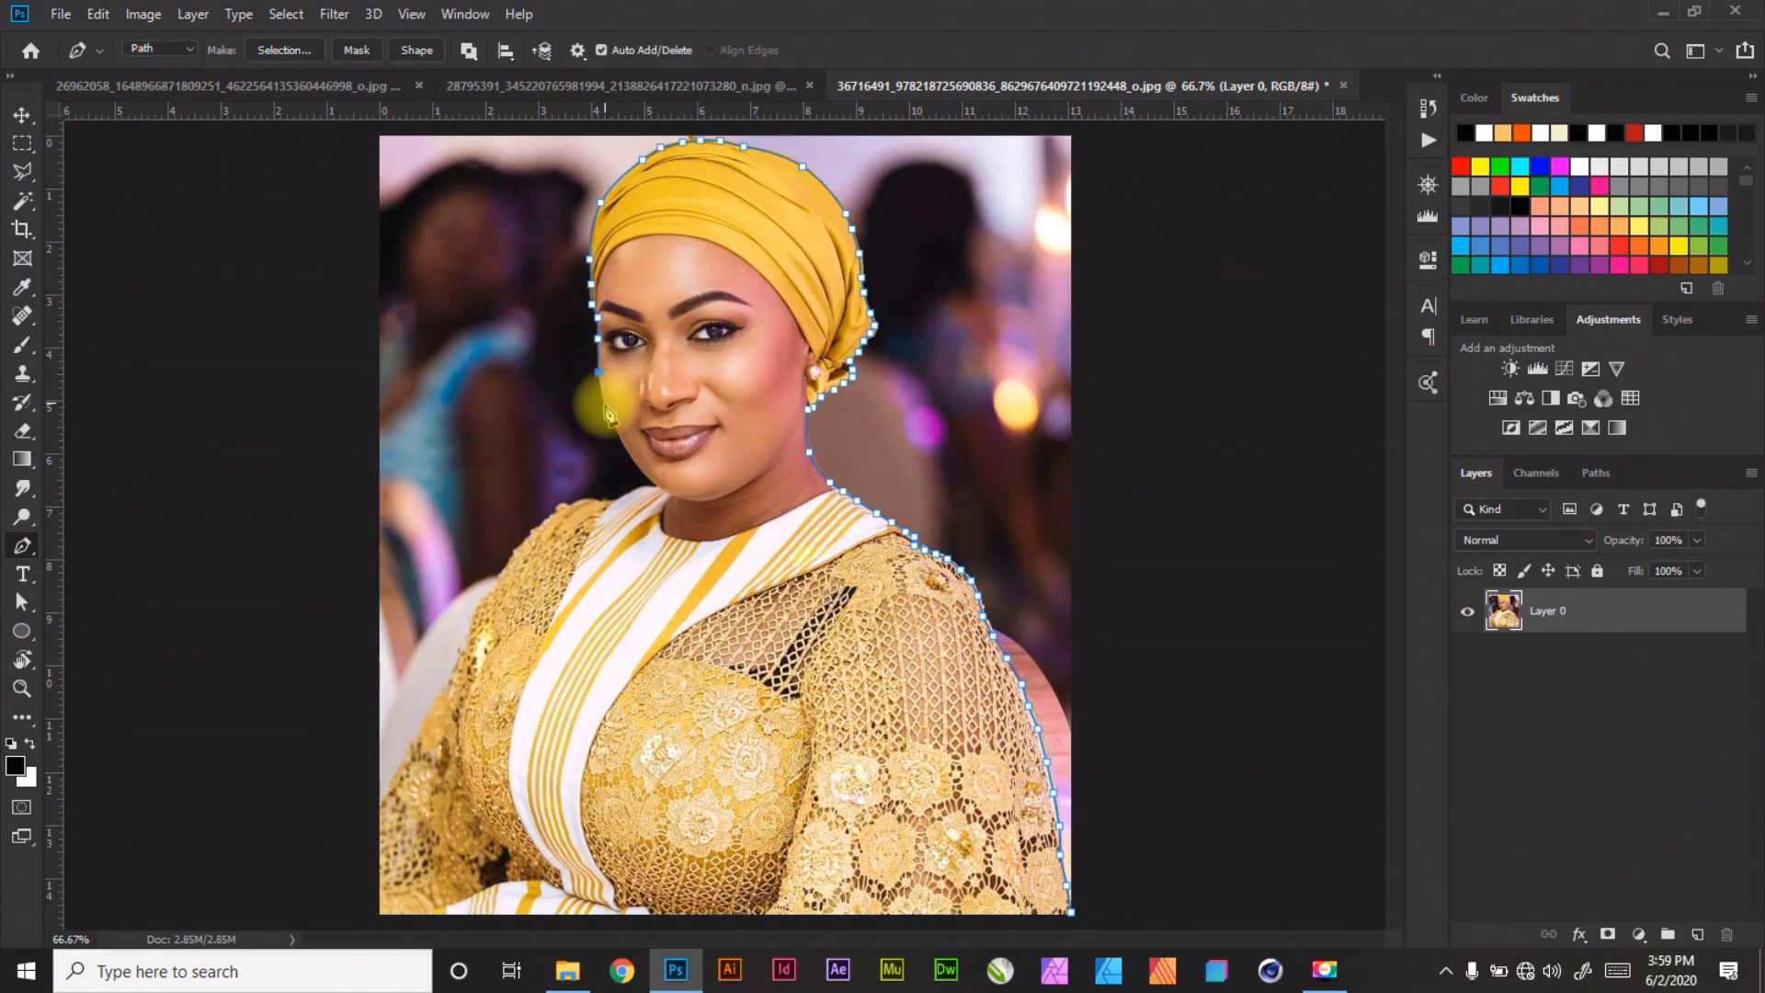
left_click(603, 402)
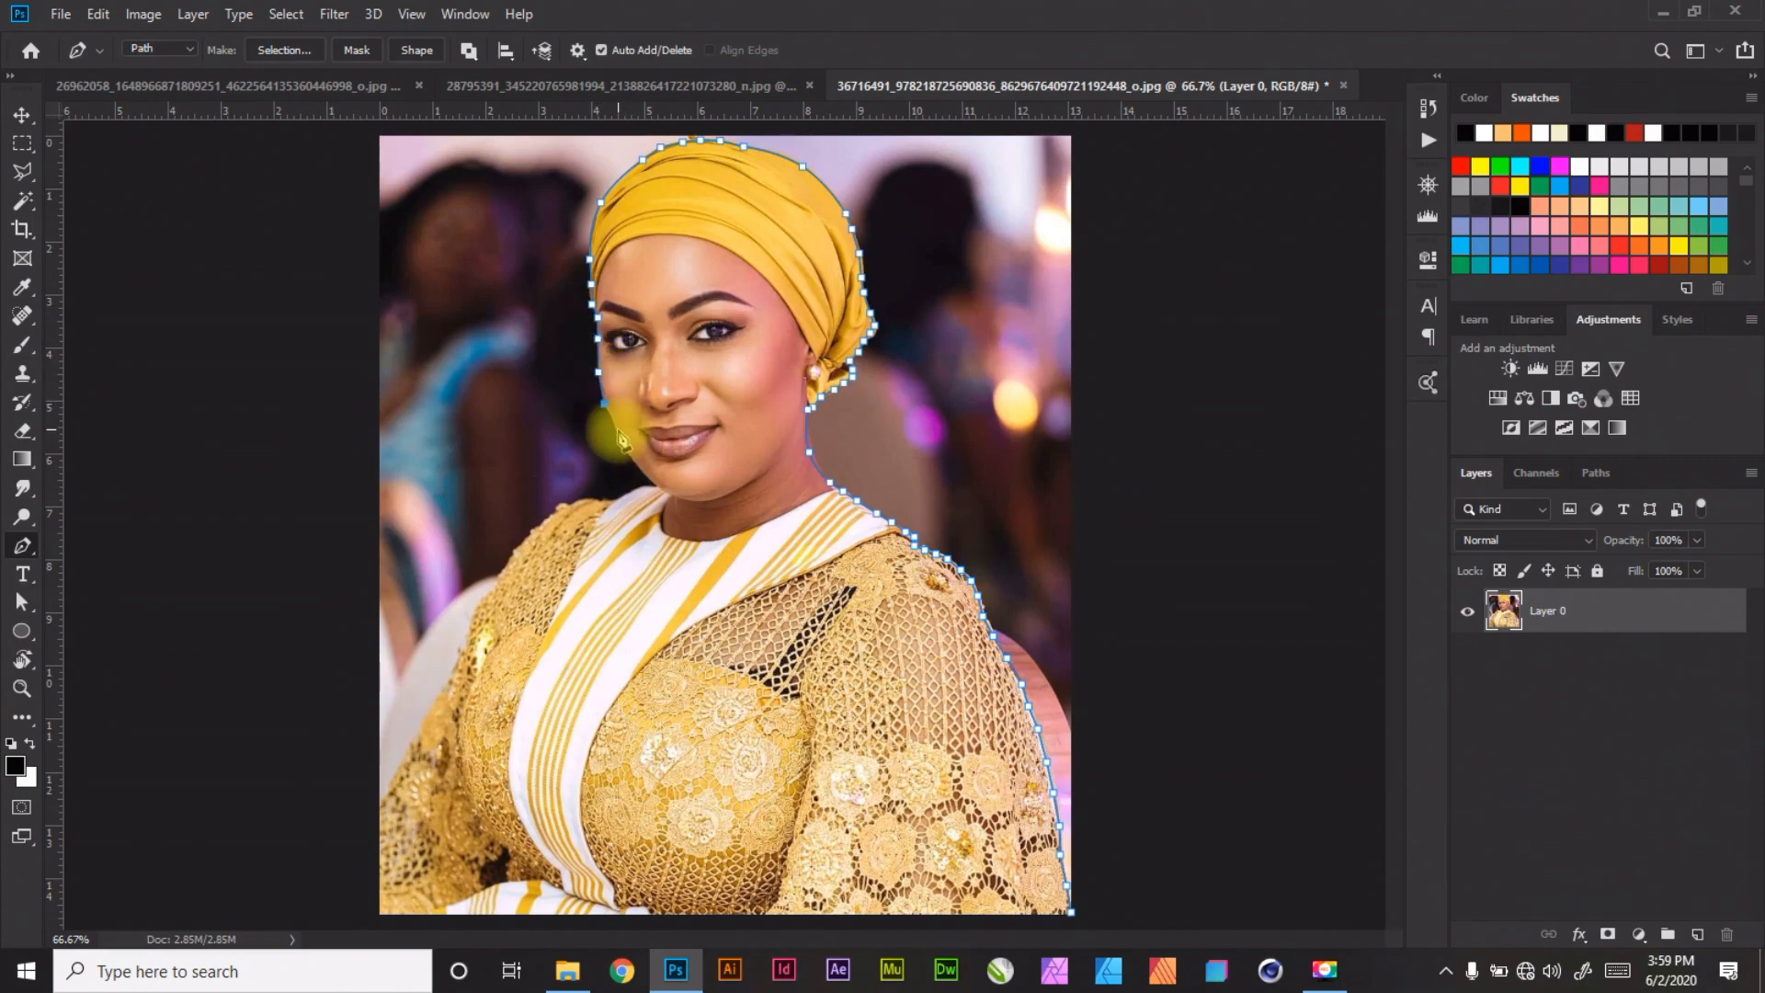
left_click(629, 451)
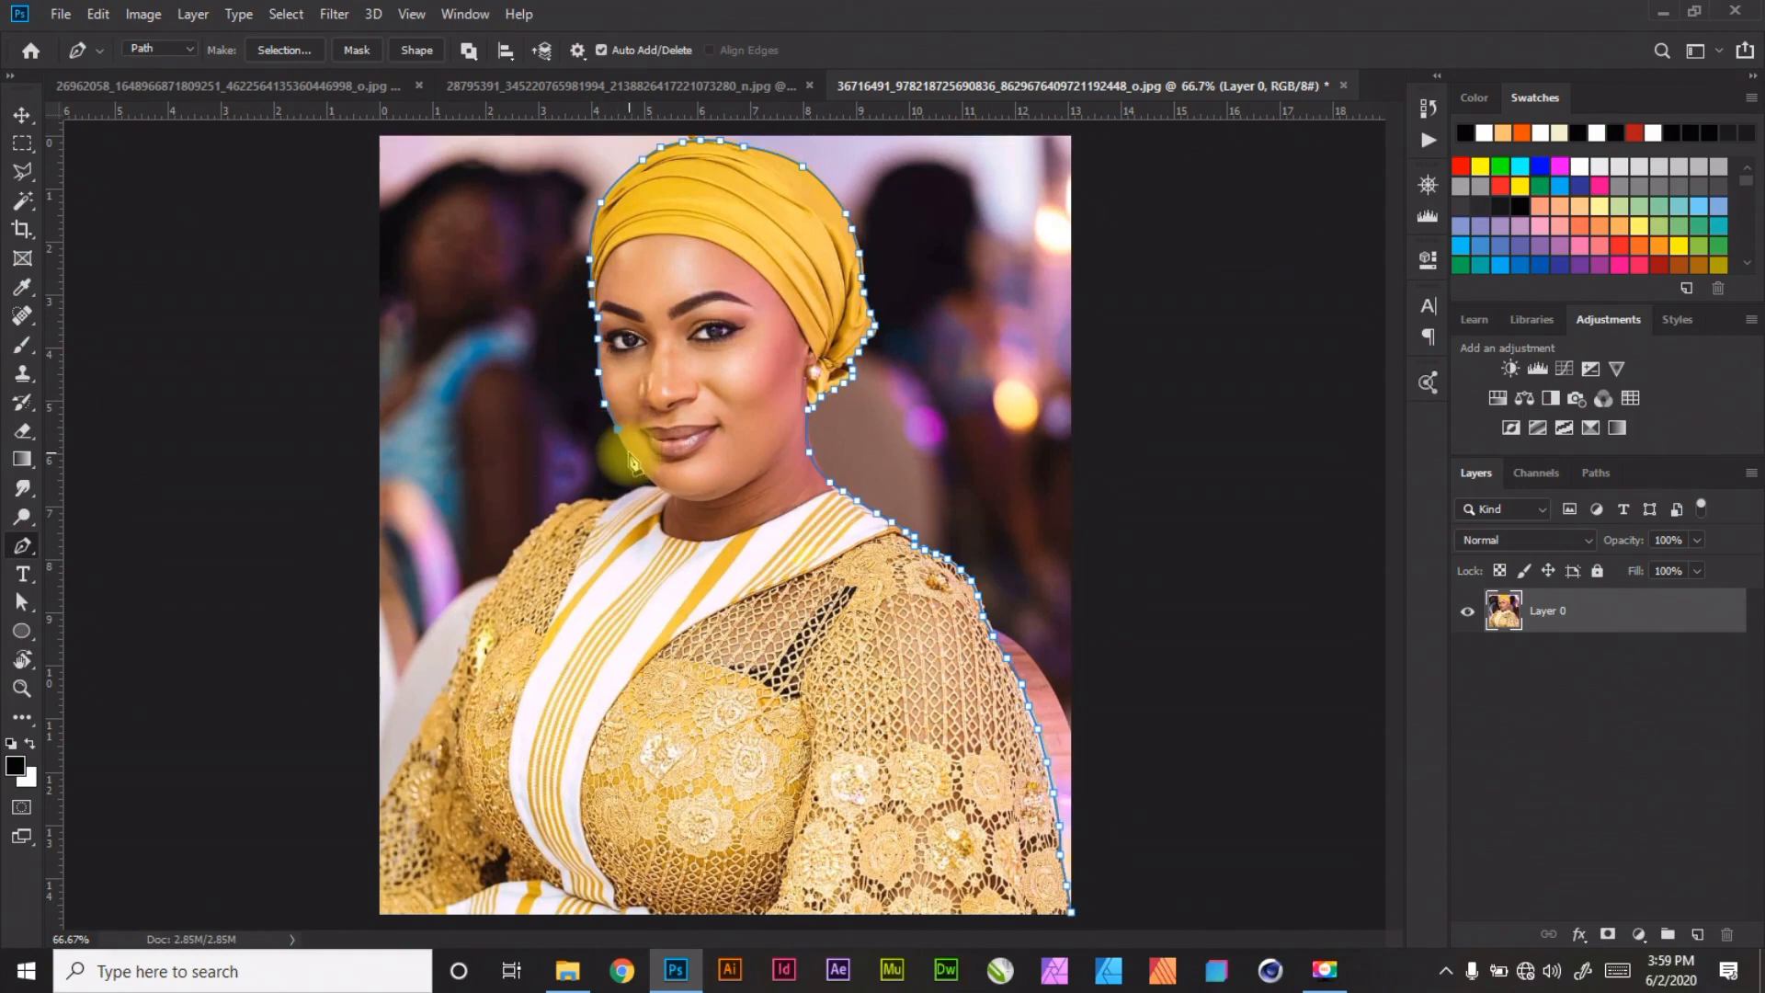
left_click(645, 473)
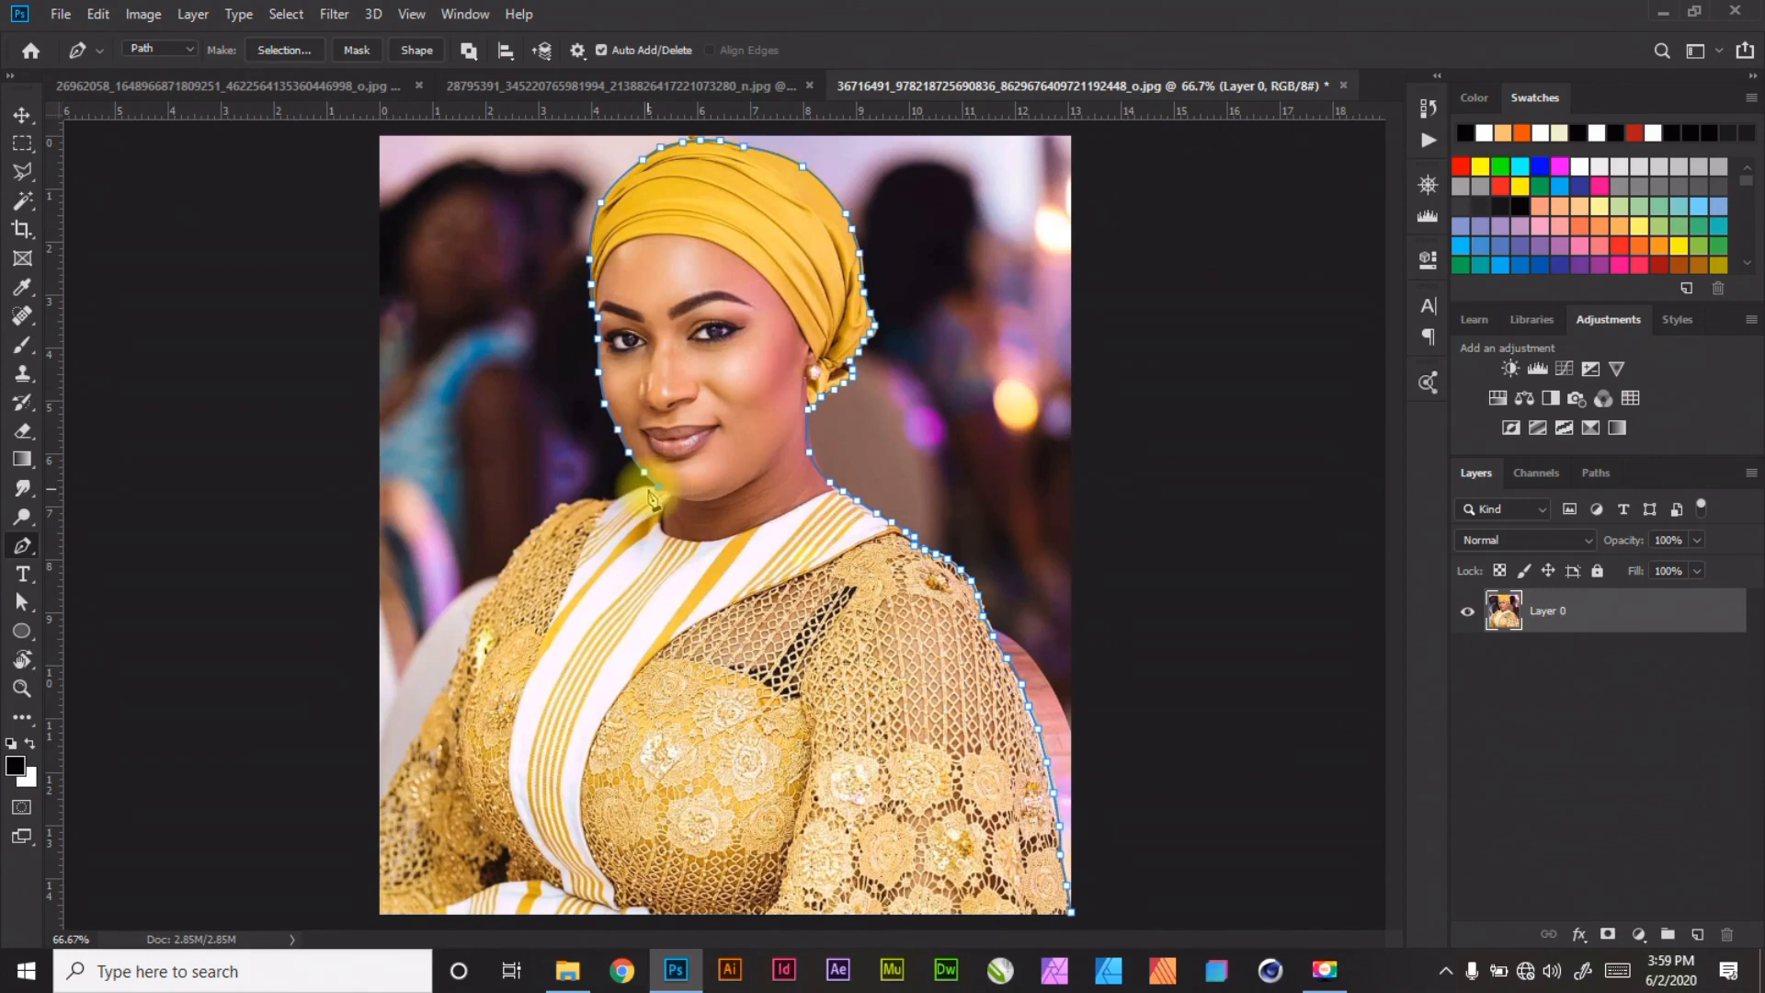
Trace the path along the collar and over the shoulder to the upper sleeve beside the white chair
left_click(594, 499)
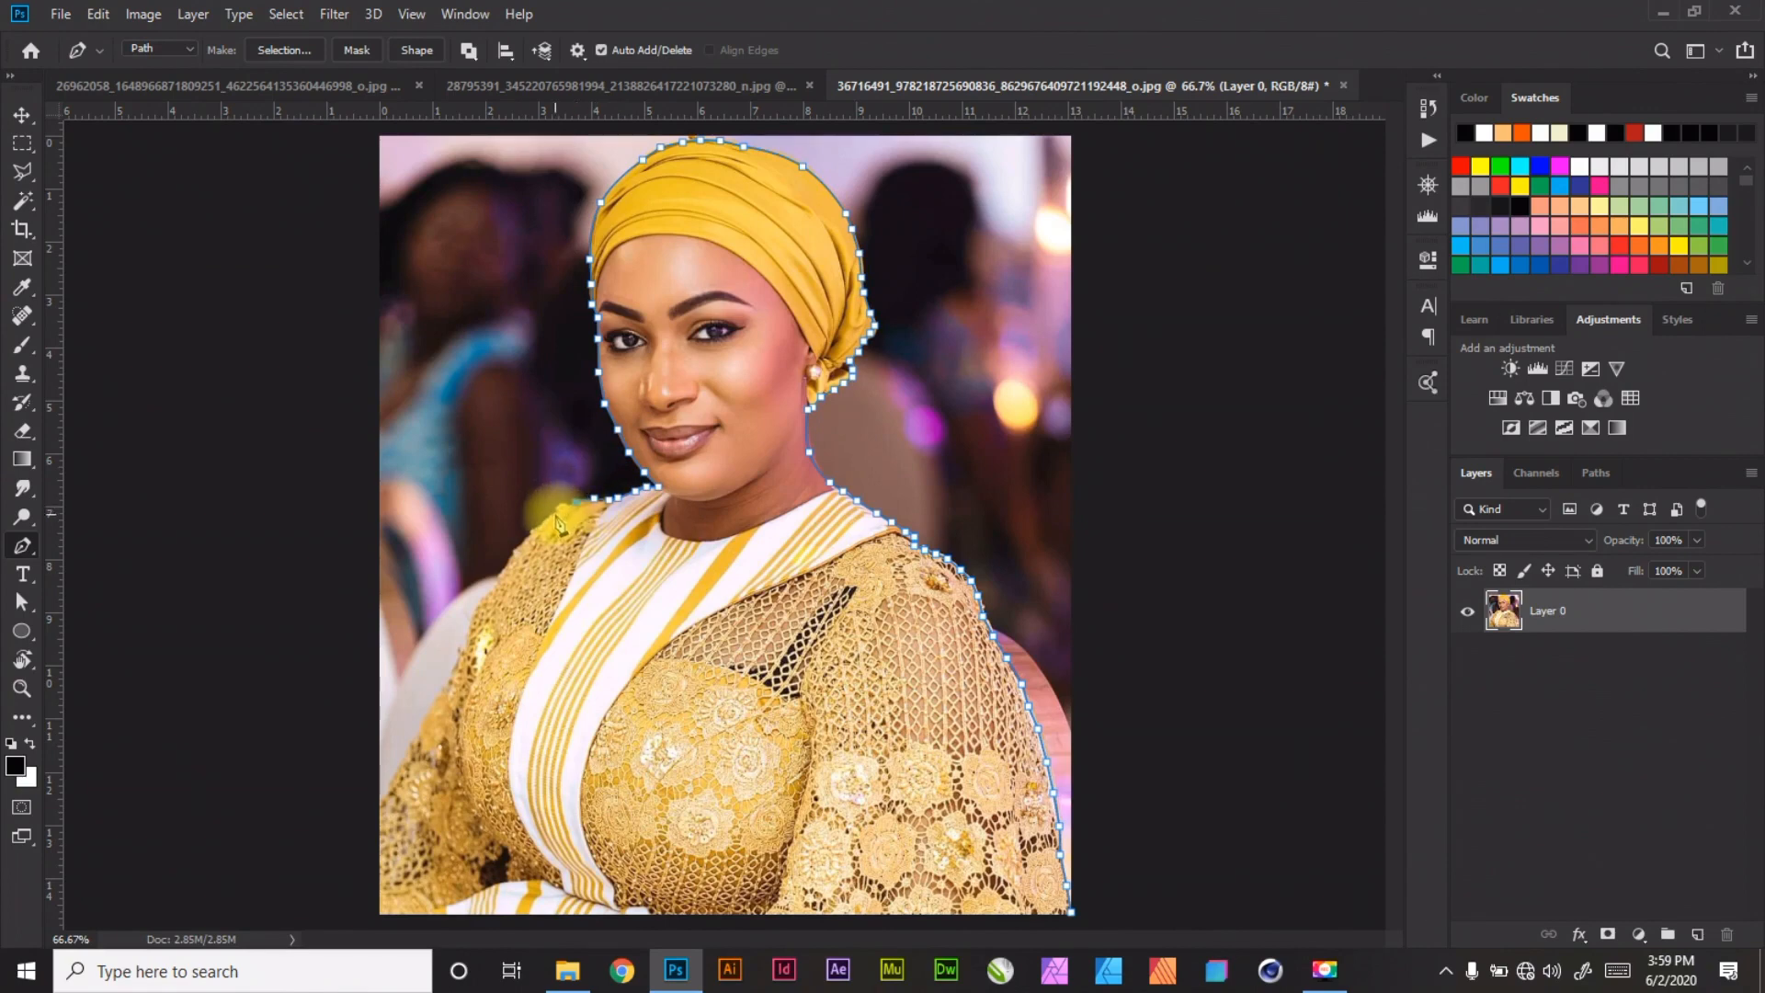
left_click(553, 509)
left_click(532, 529)
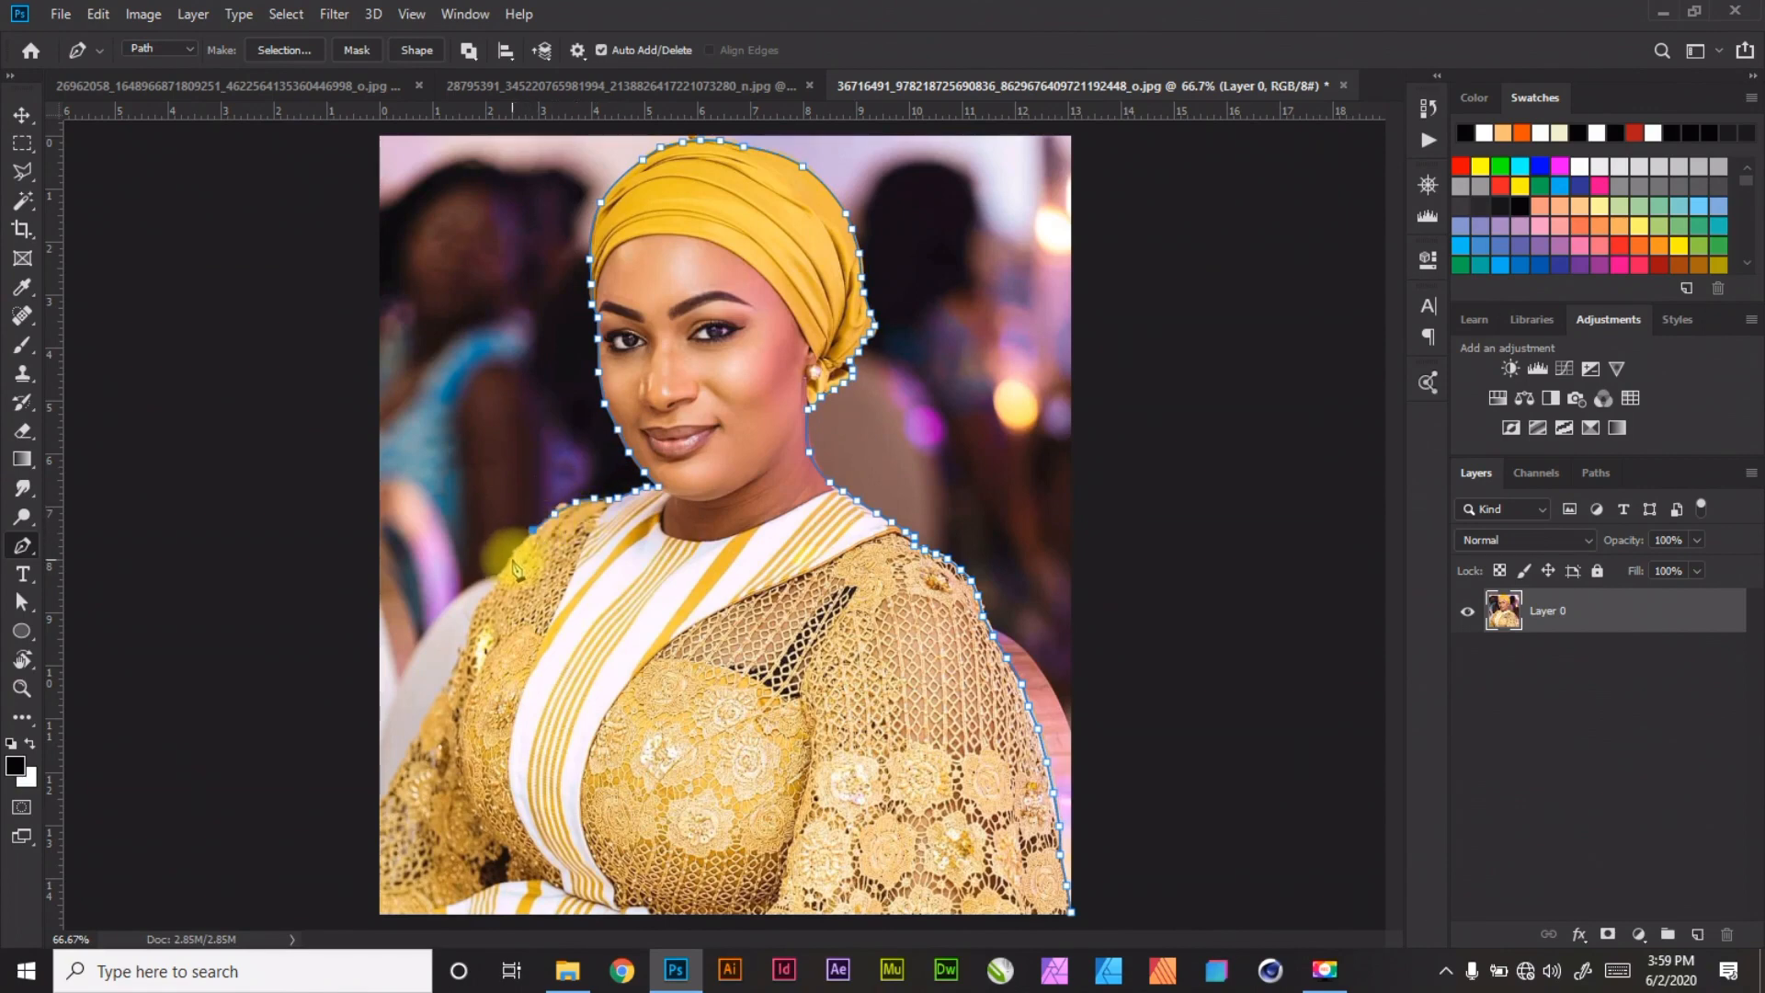
left_click(510, 555)
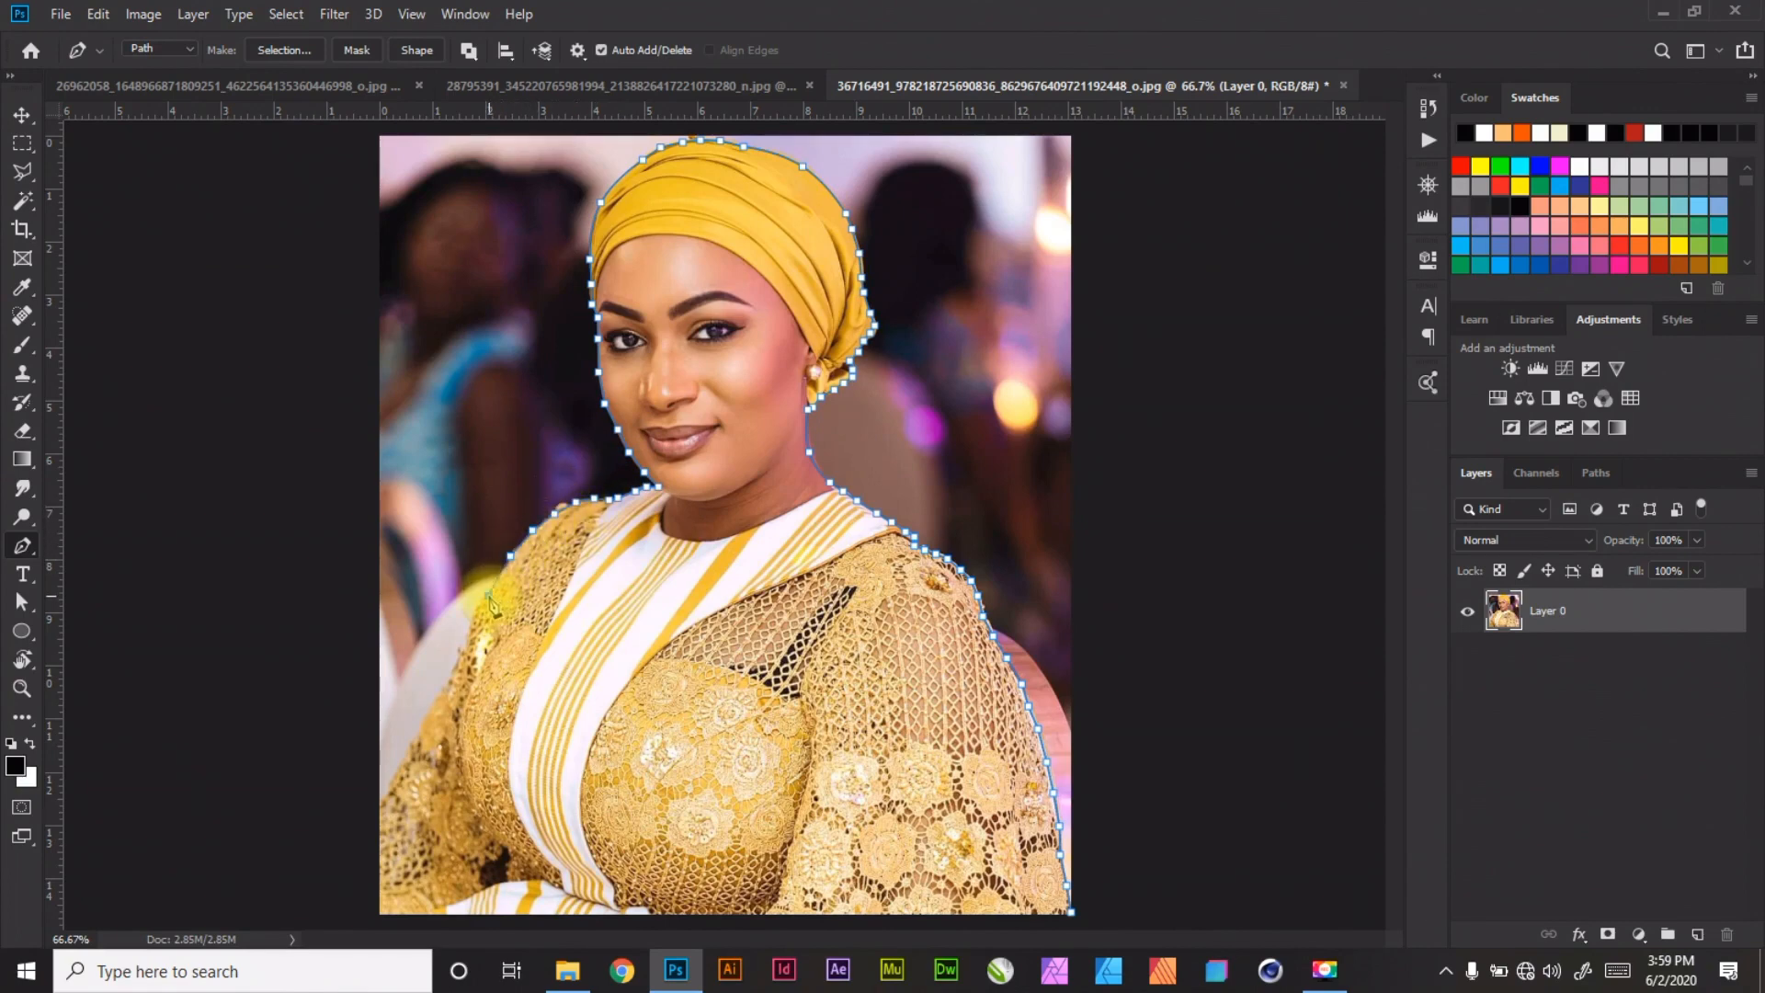
left_click(488, 594)
left_click(472, 622)
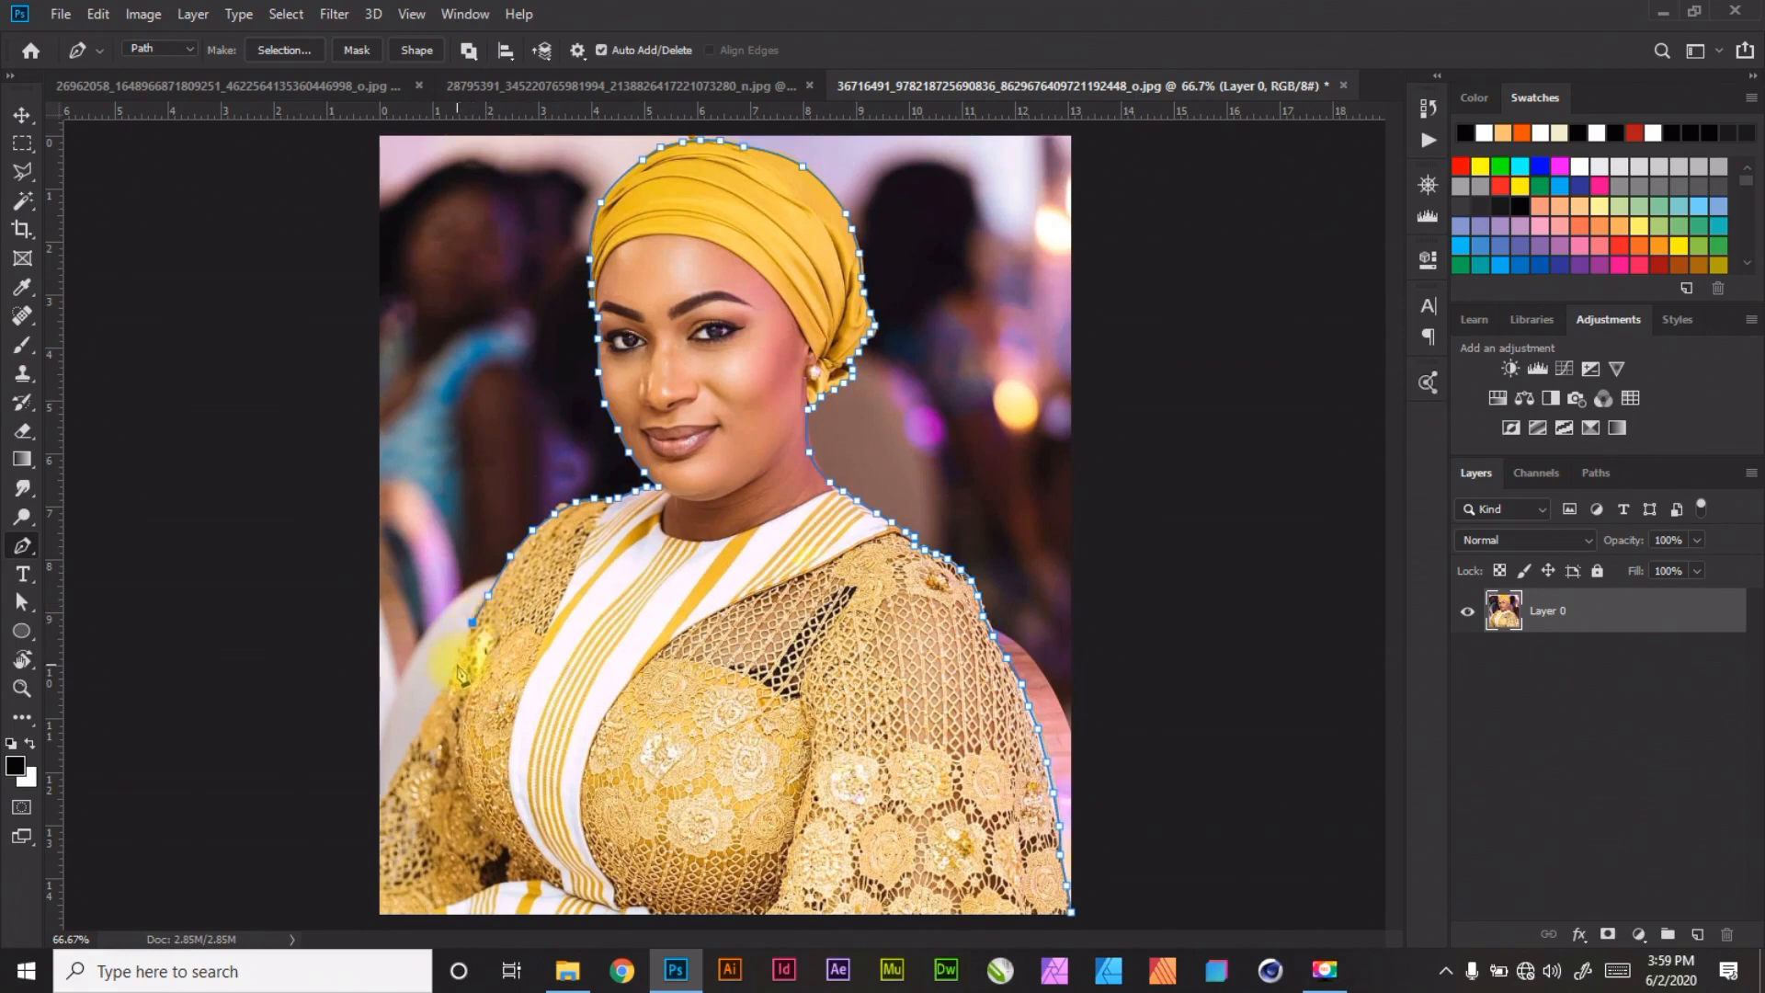
Continue the path down the sleeve to the image edge, around the lower corner, and close it at its starting point
left_click(456, 666)
left_click(428, 711)
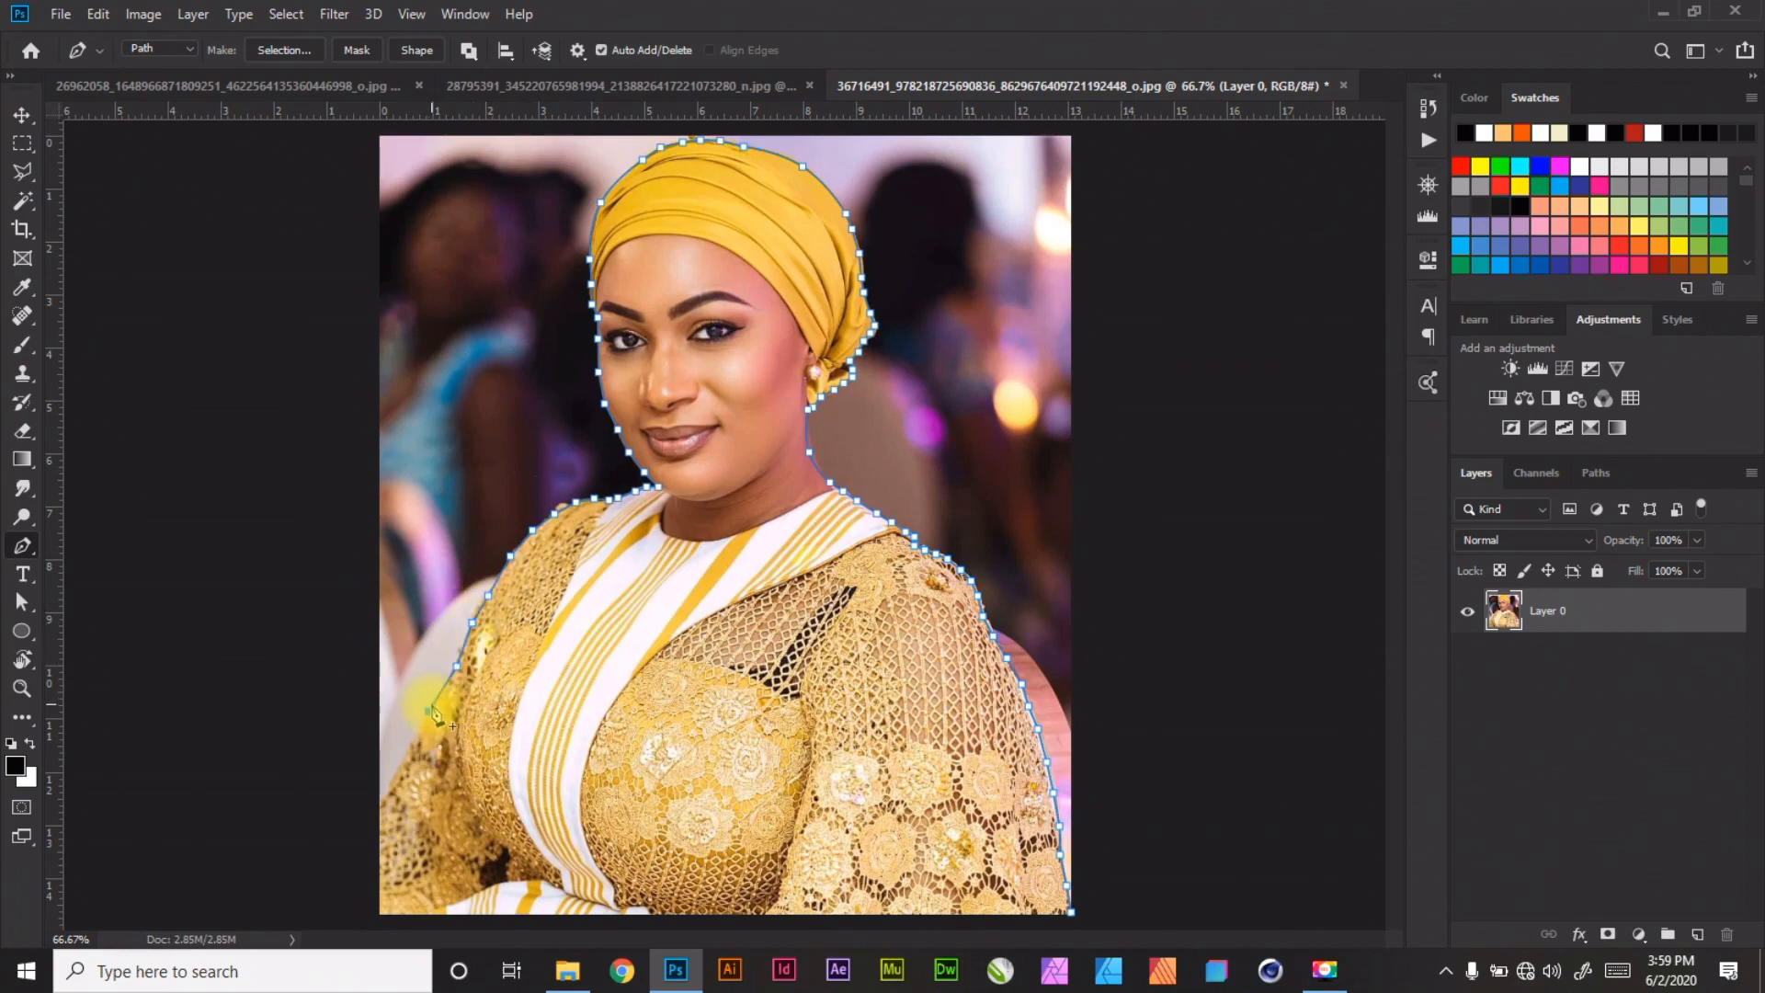
left_click(418, 740)
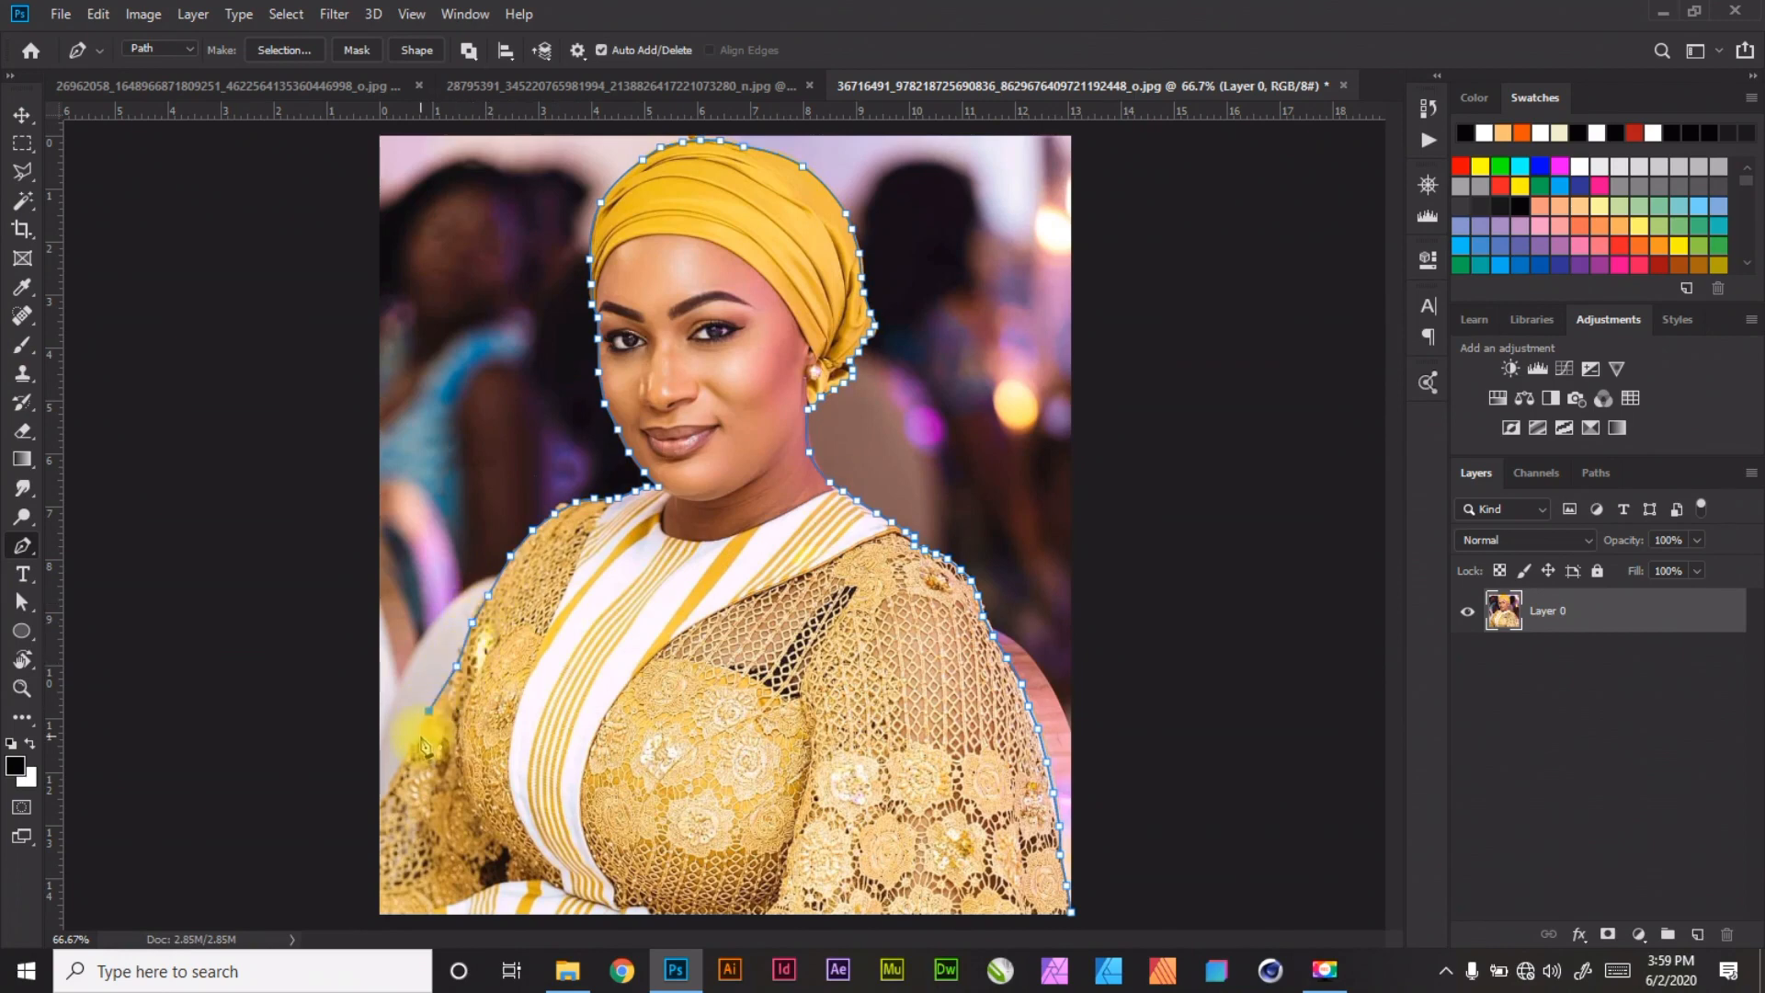
left_click(391, 784)
left_click(376, 806)
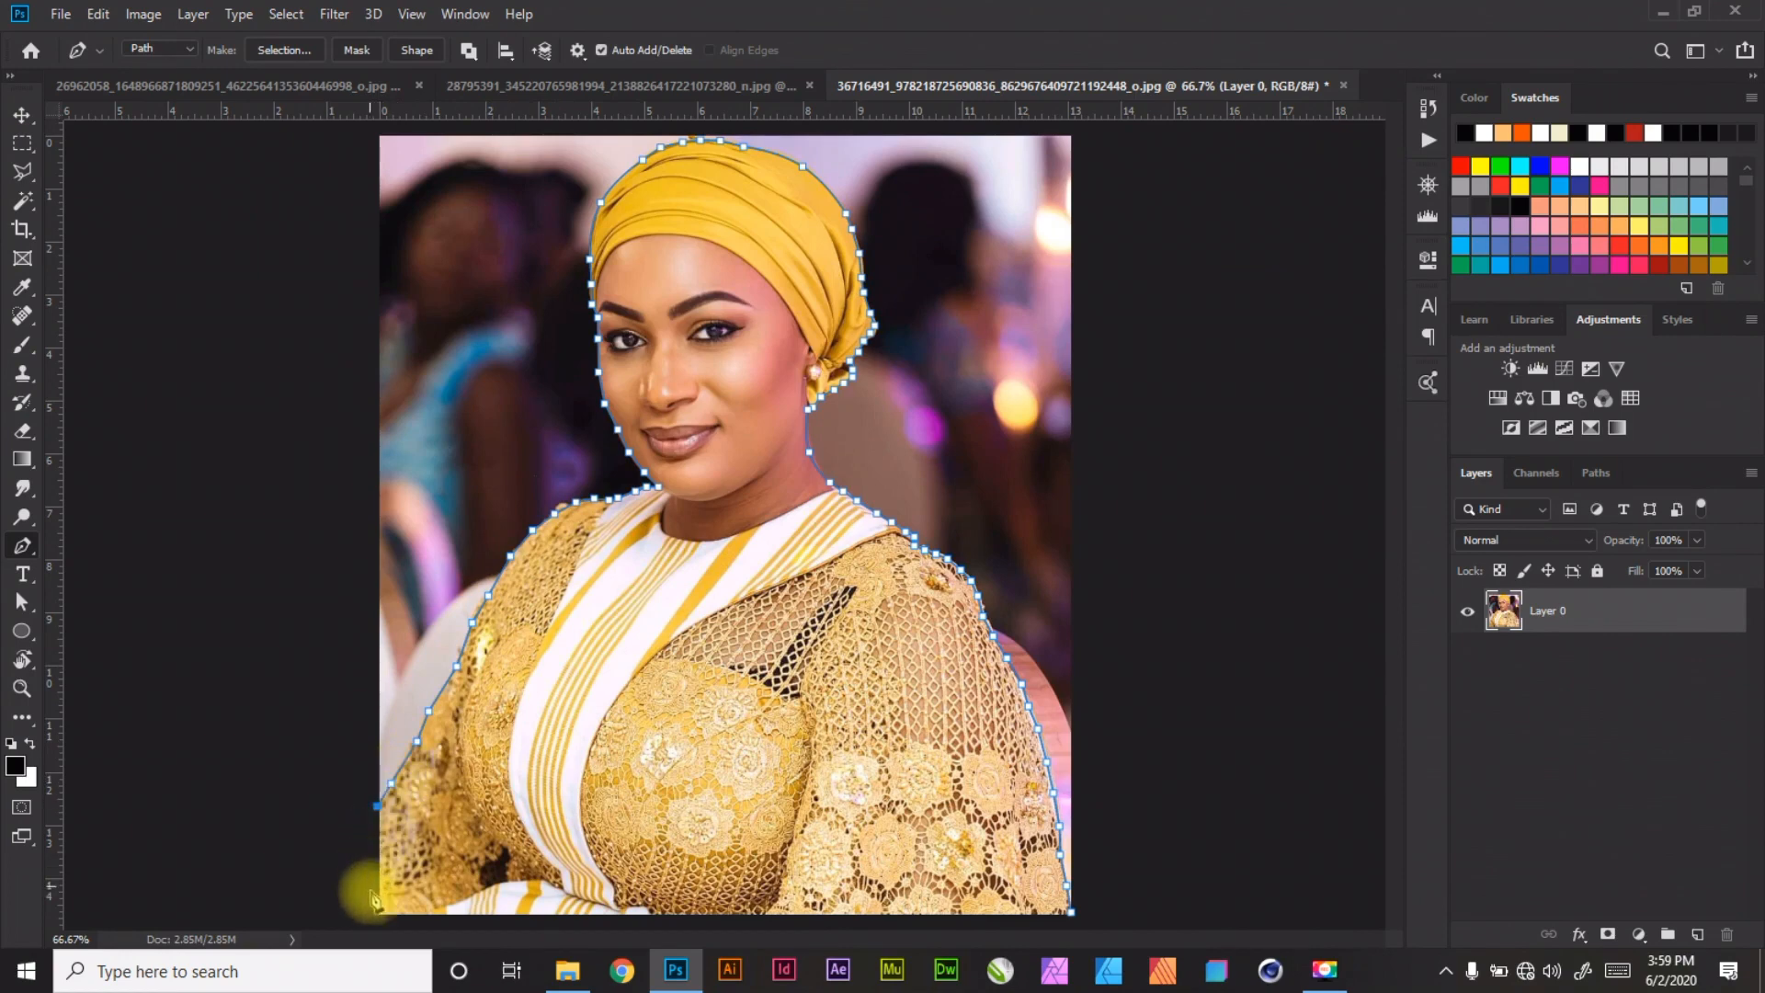
left_click(379, 915)
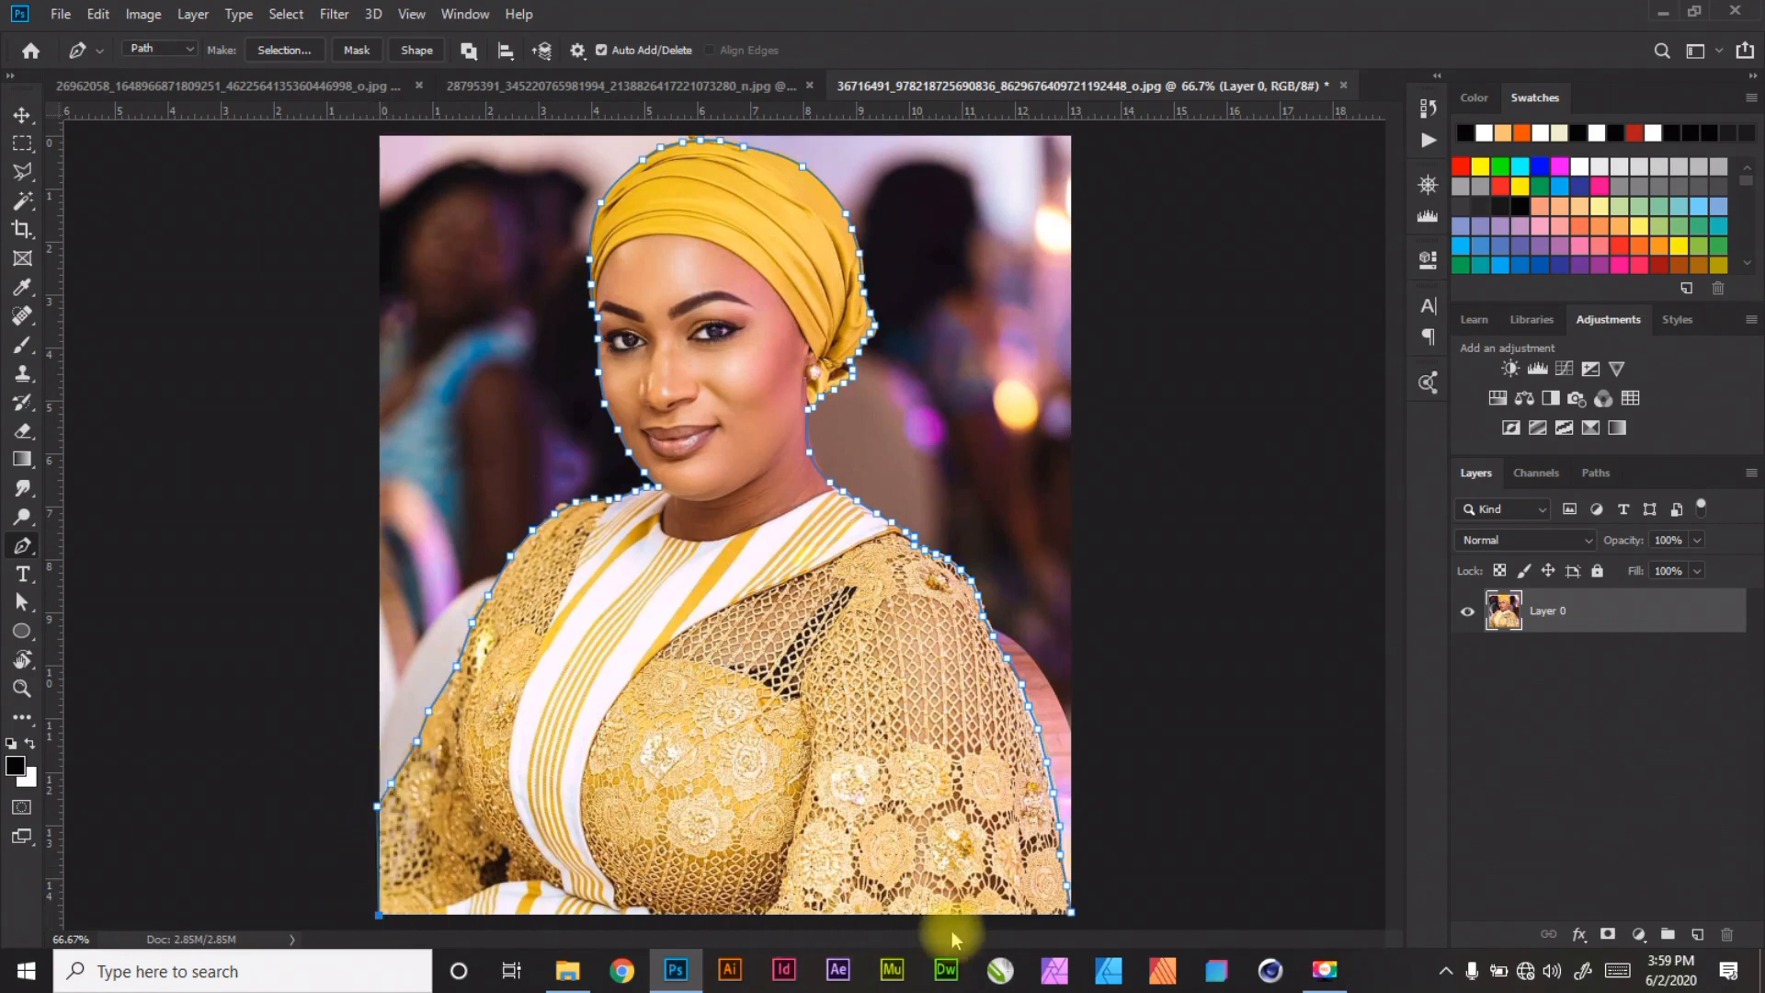
left_click(1069, 915)
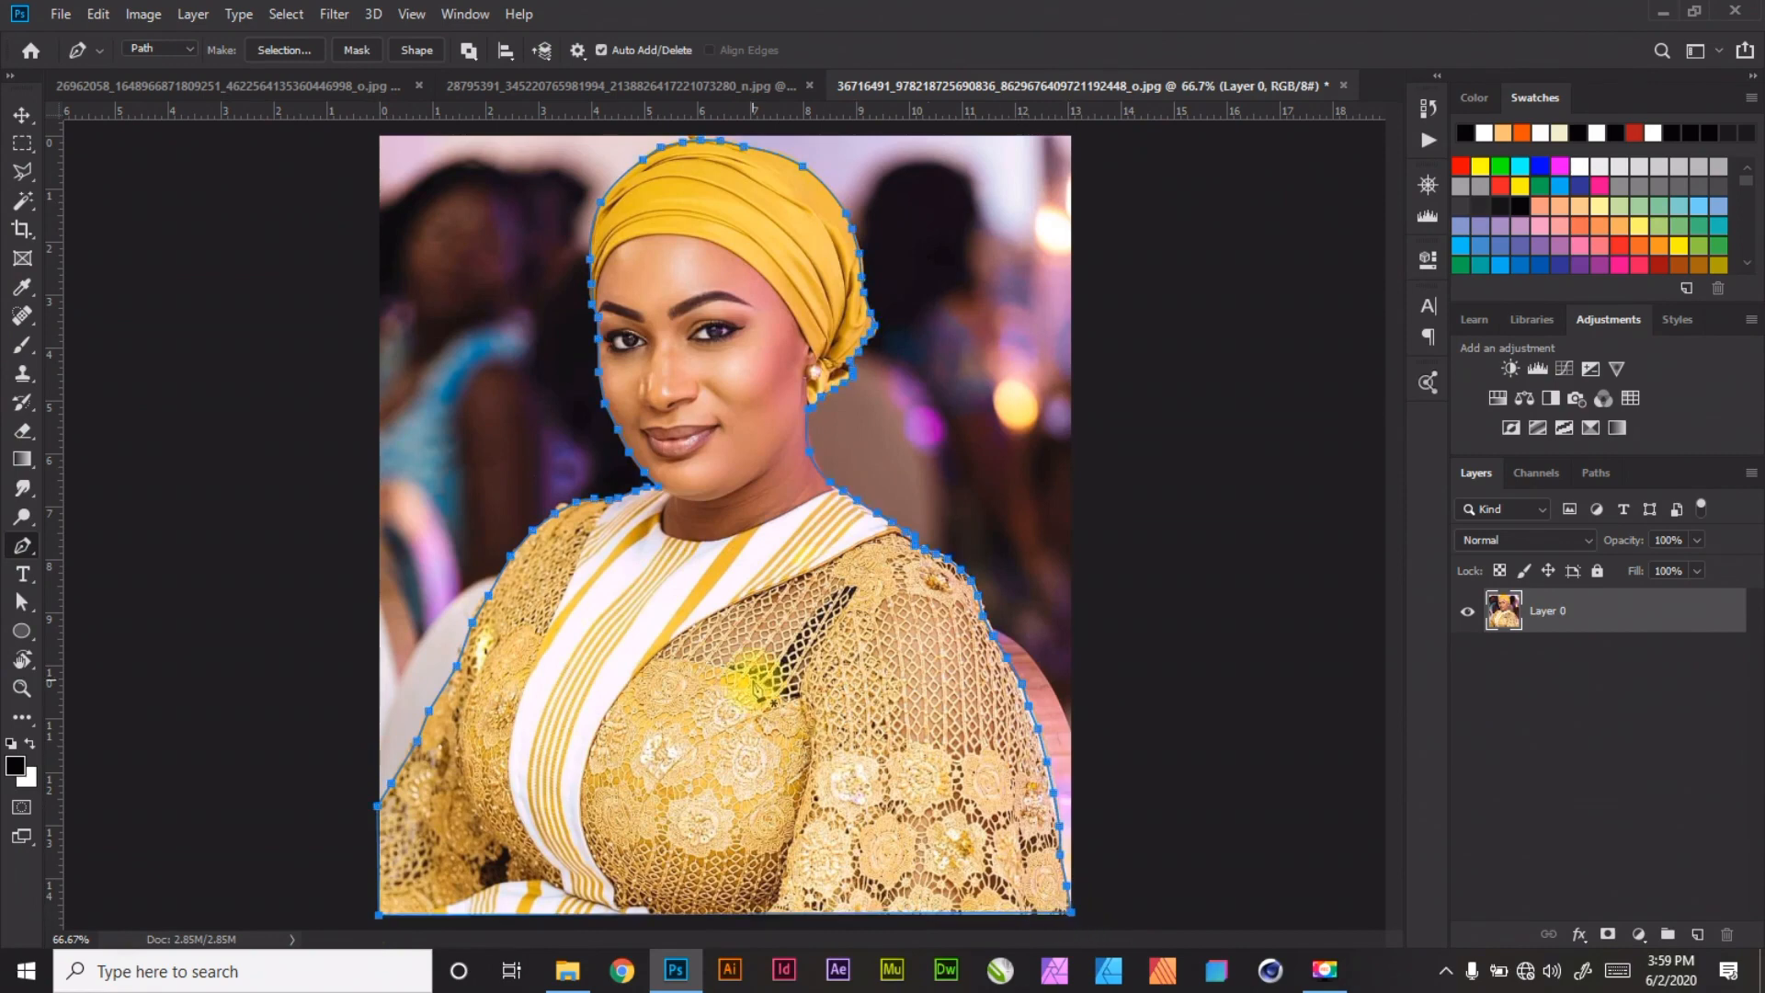
Convert the closed path into a new anti-aliased selection with a feather radius of 0 pixels
right_click(741, 519)
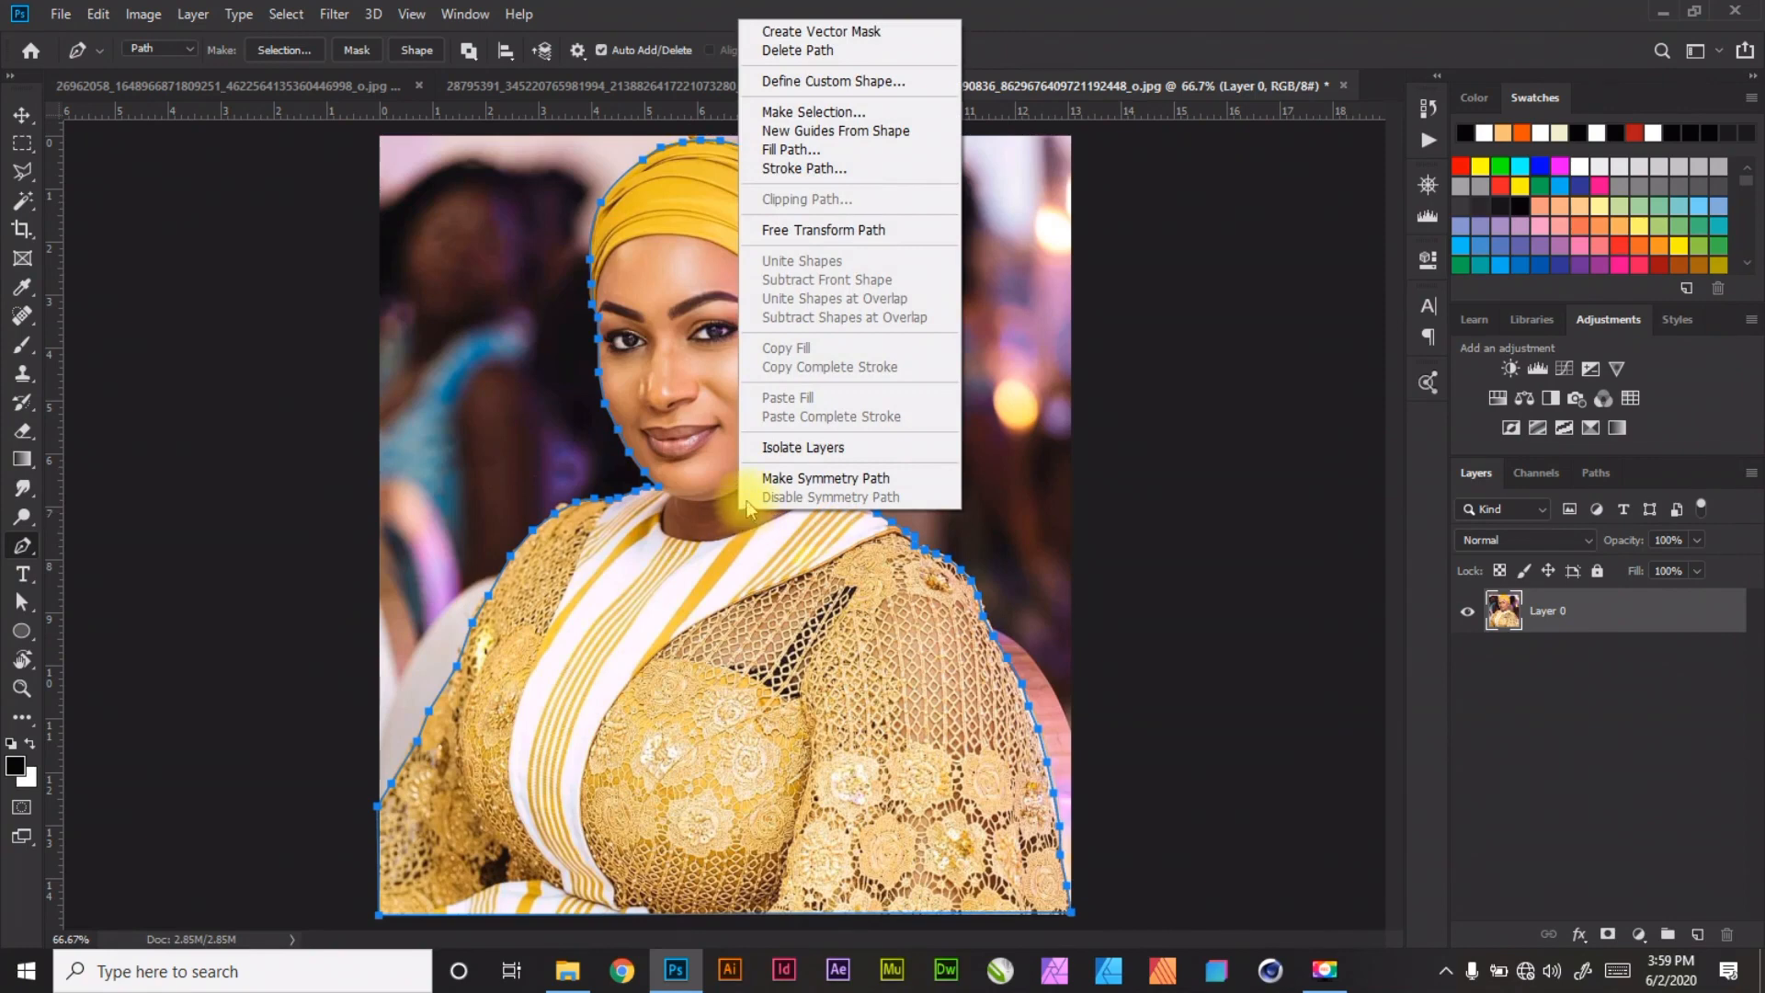
left_click(847, 112)
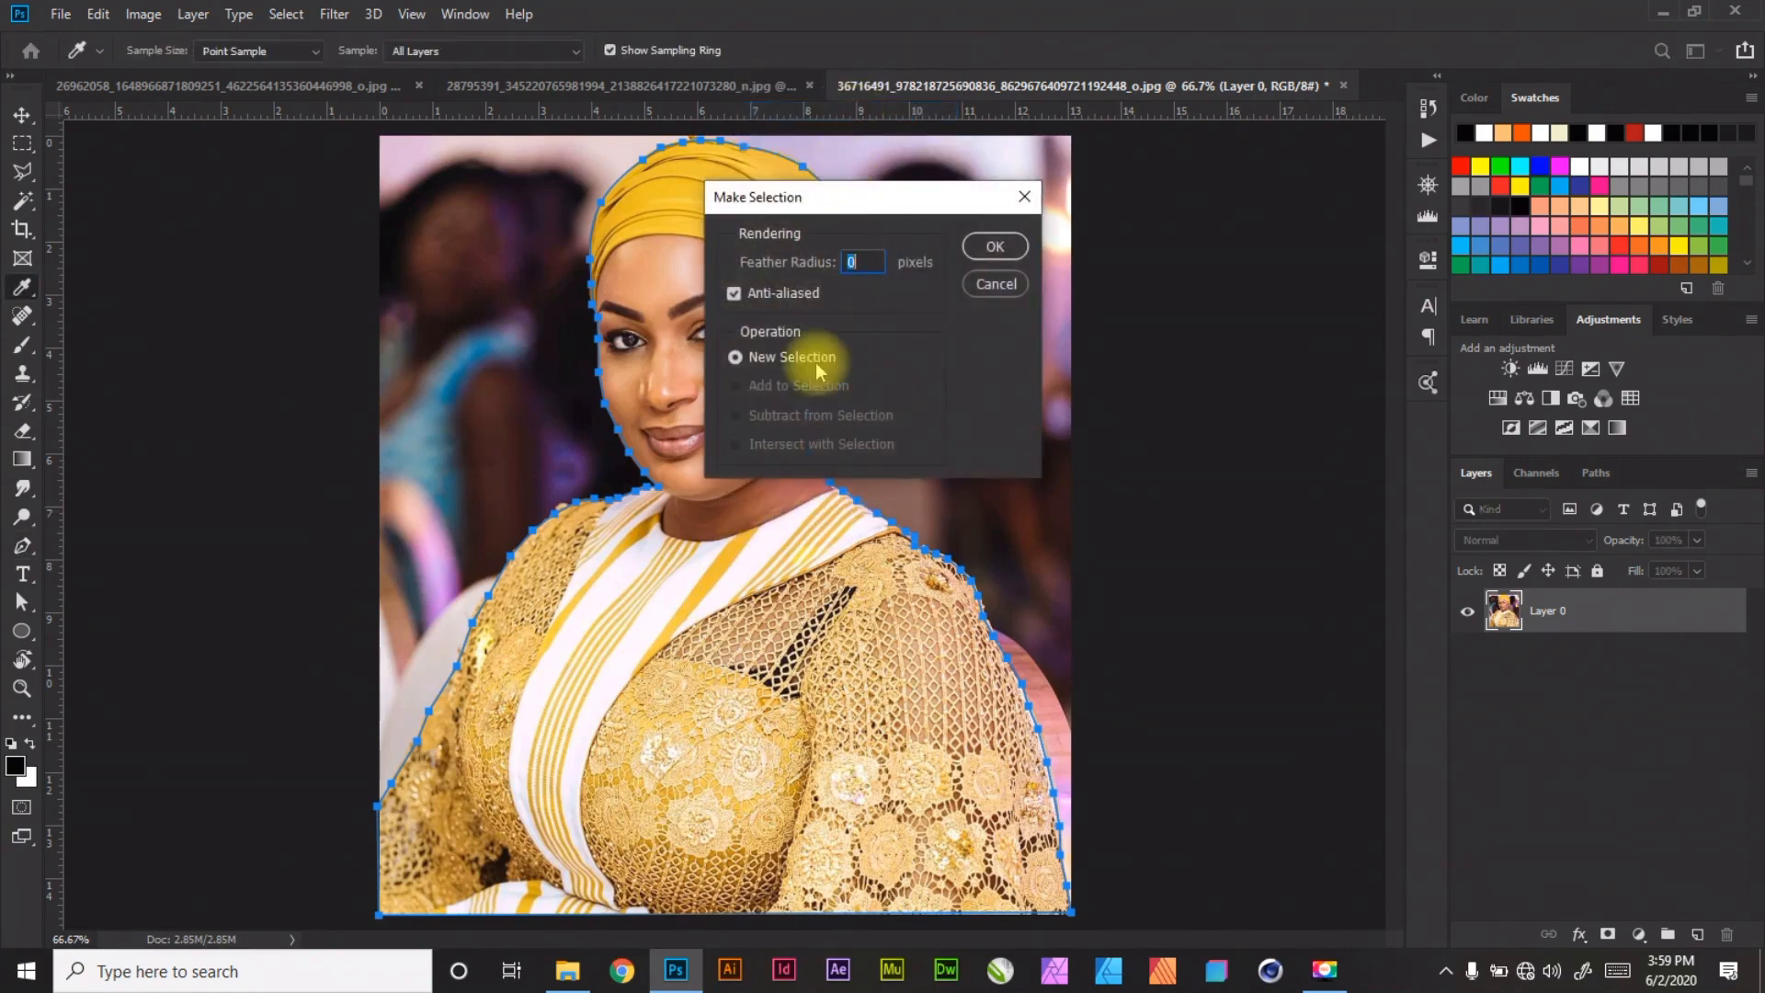
left_click(998, 263)
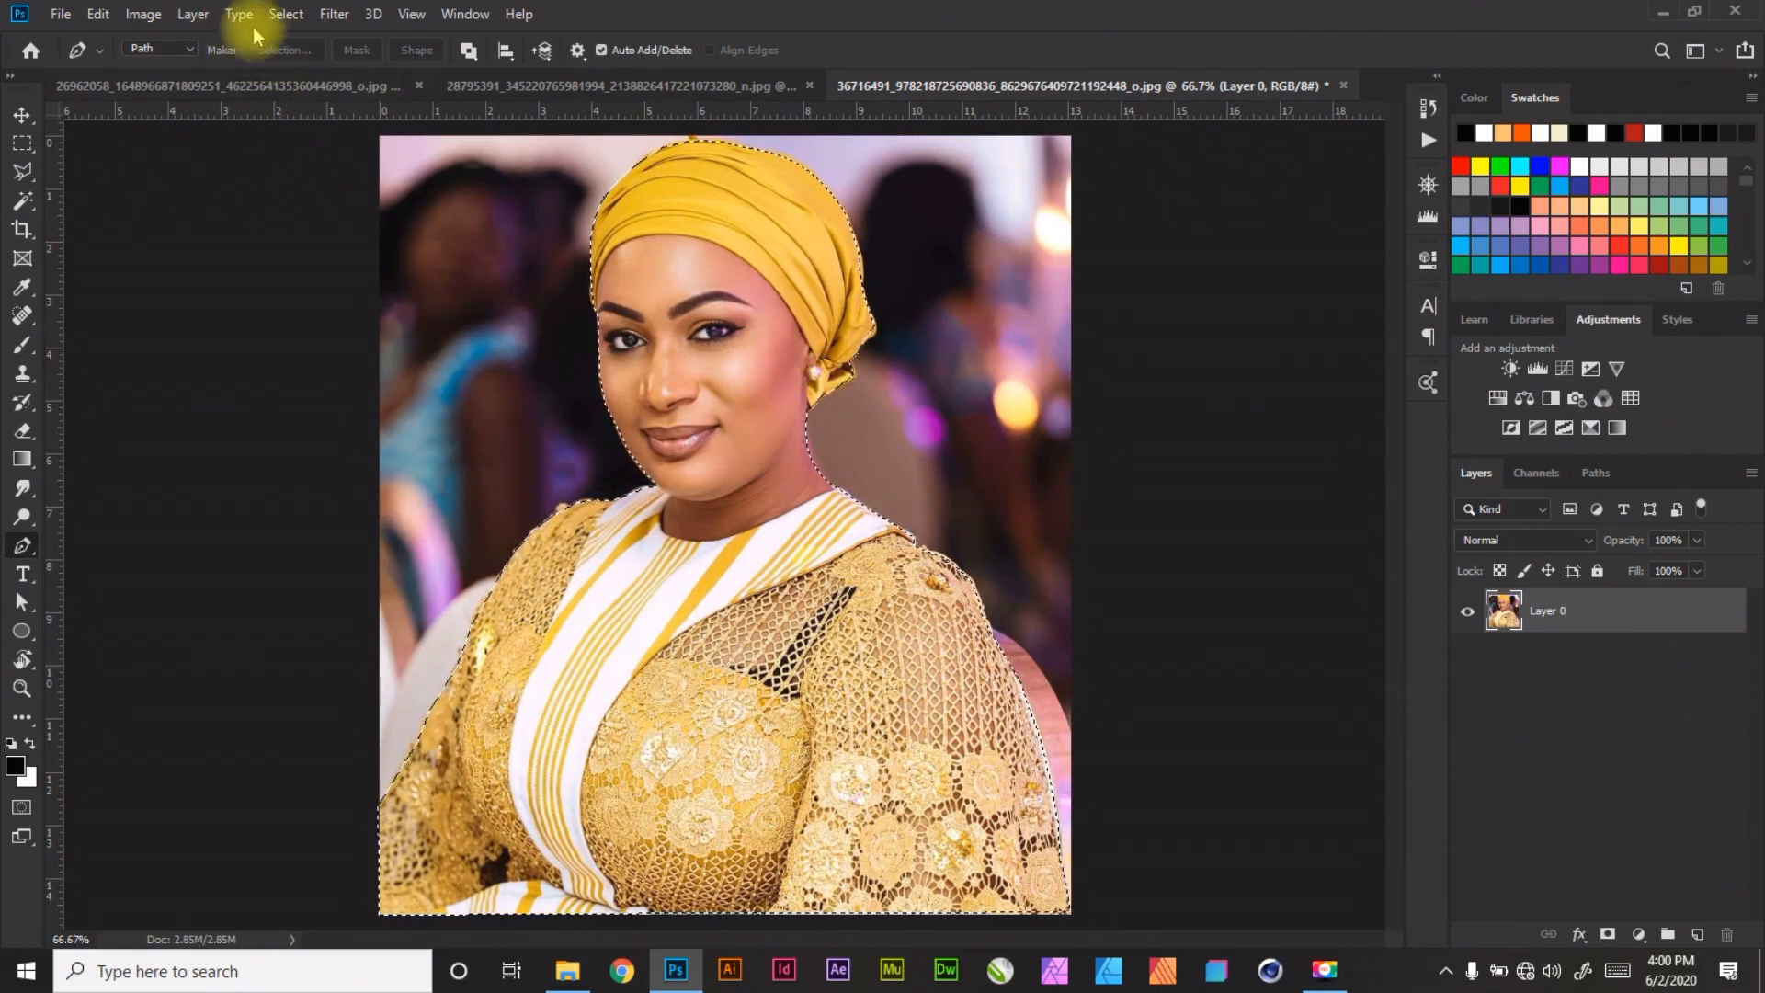
Try inverting the selection and deleting the background around the woman, and undo both changes
left_click(286, 14)
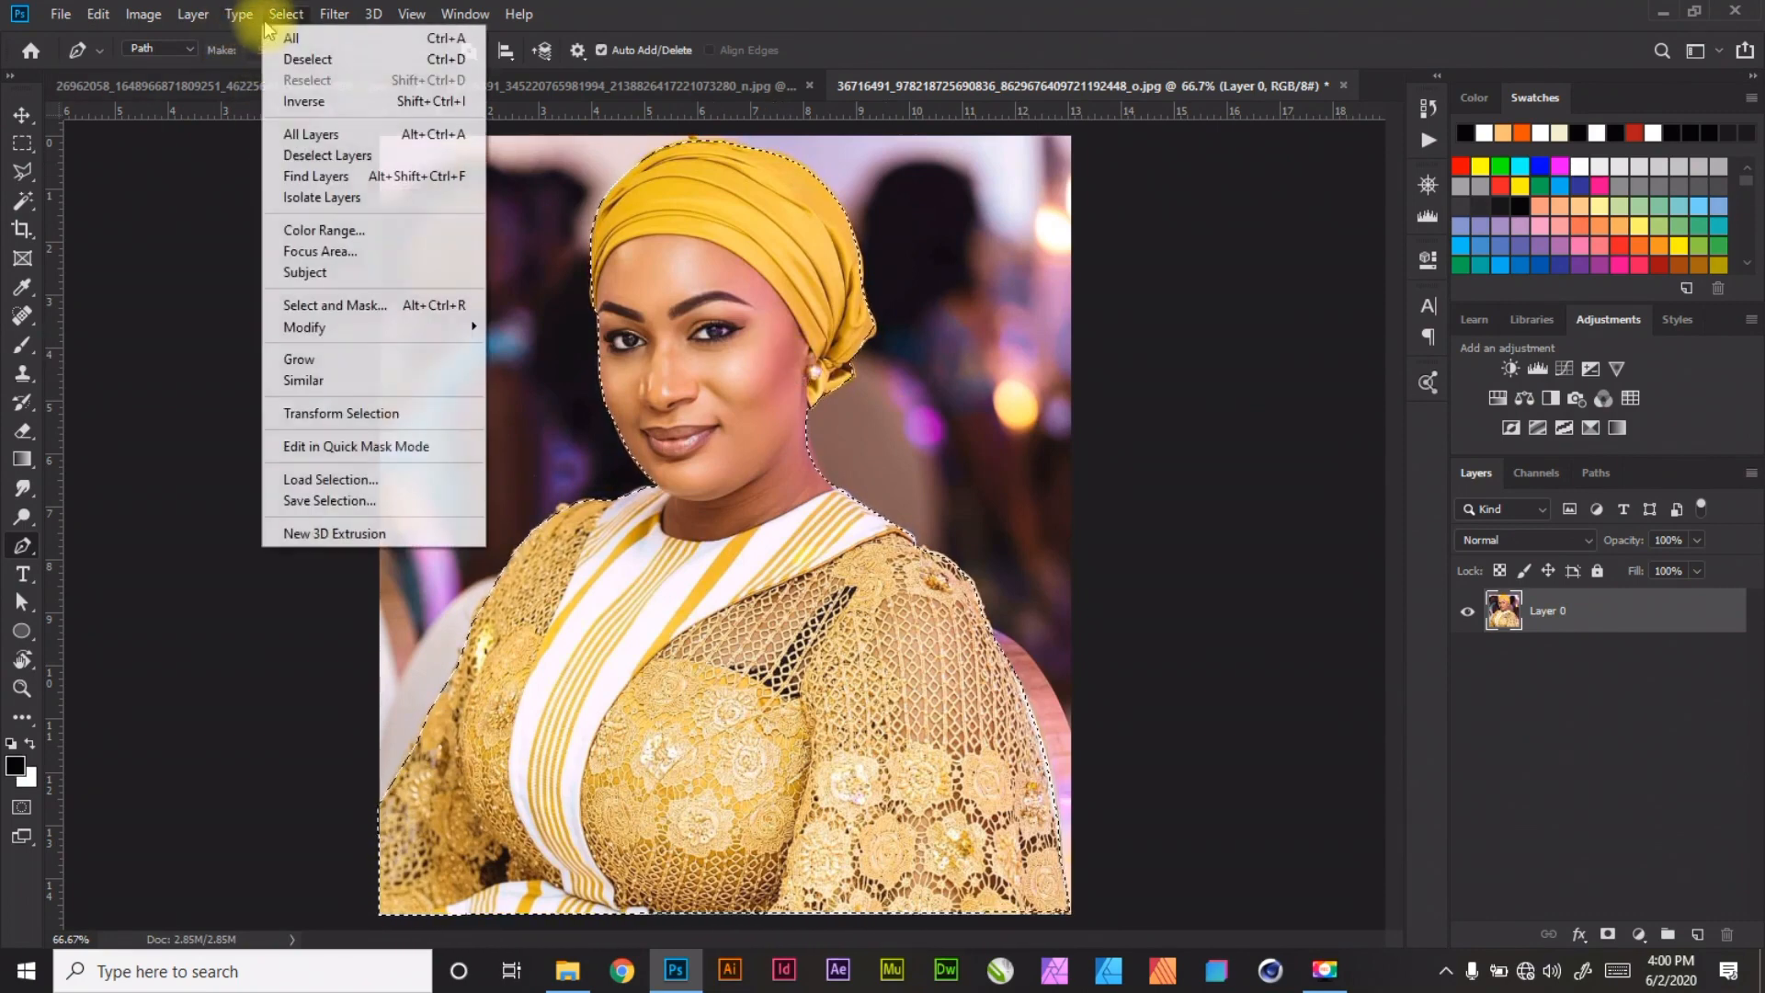
left_click(335, 107)
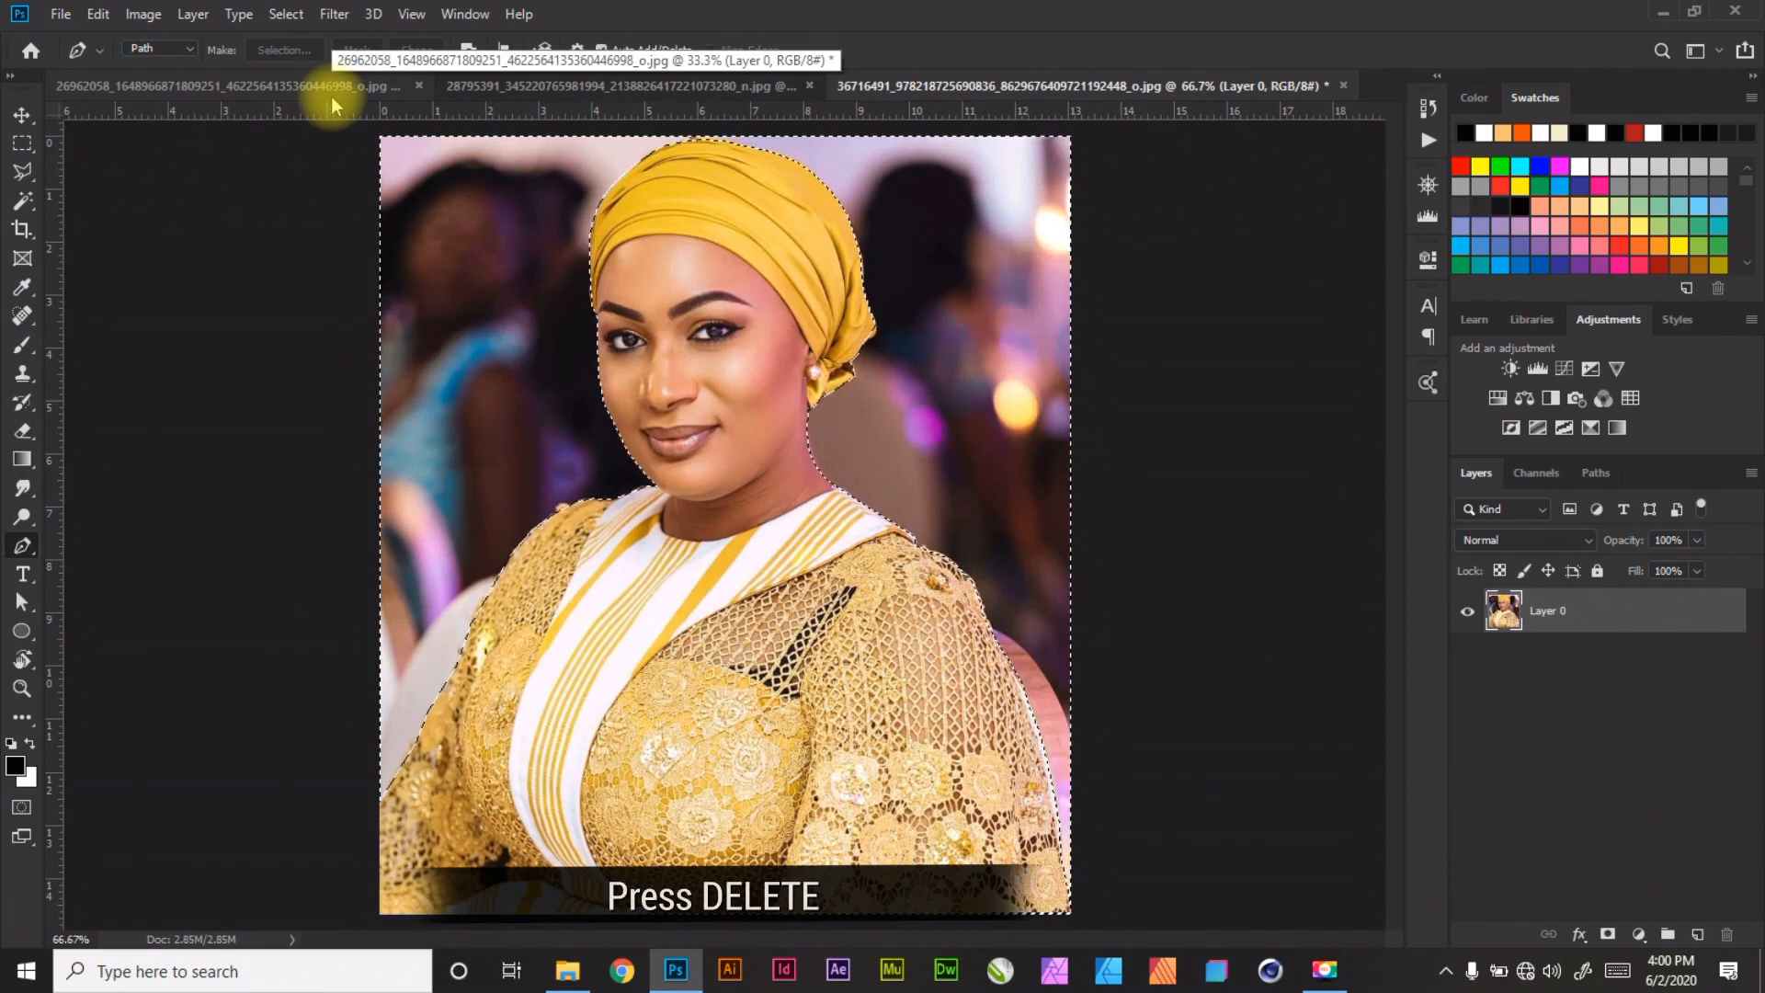
key("Delete")
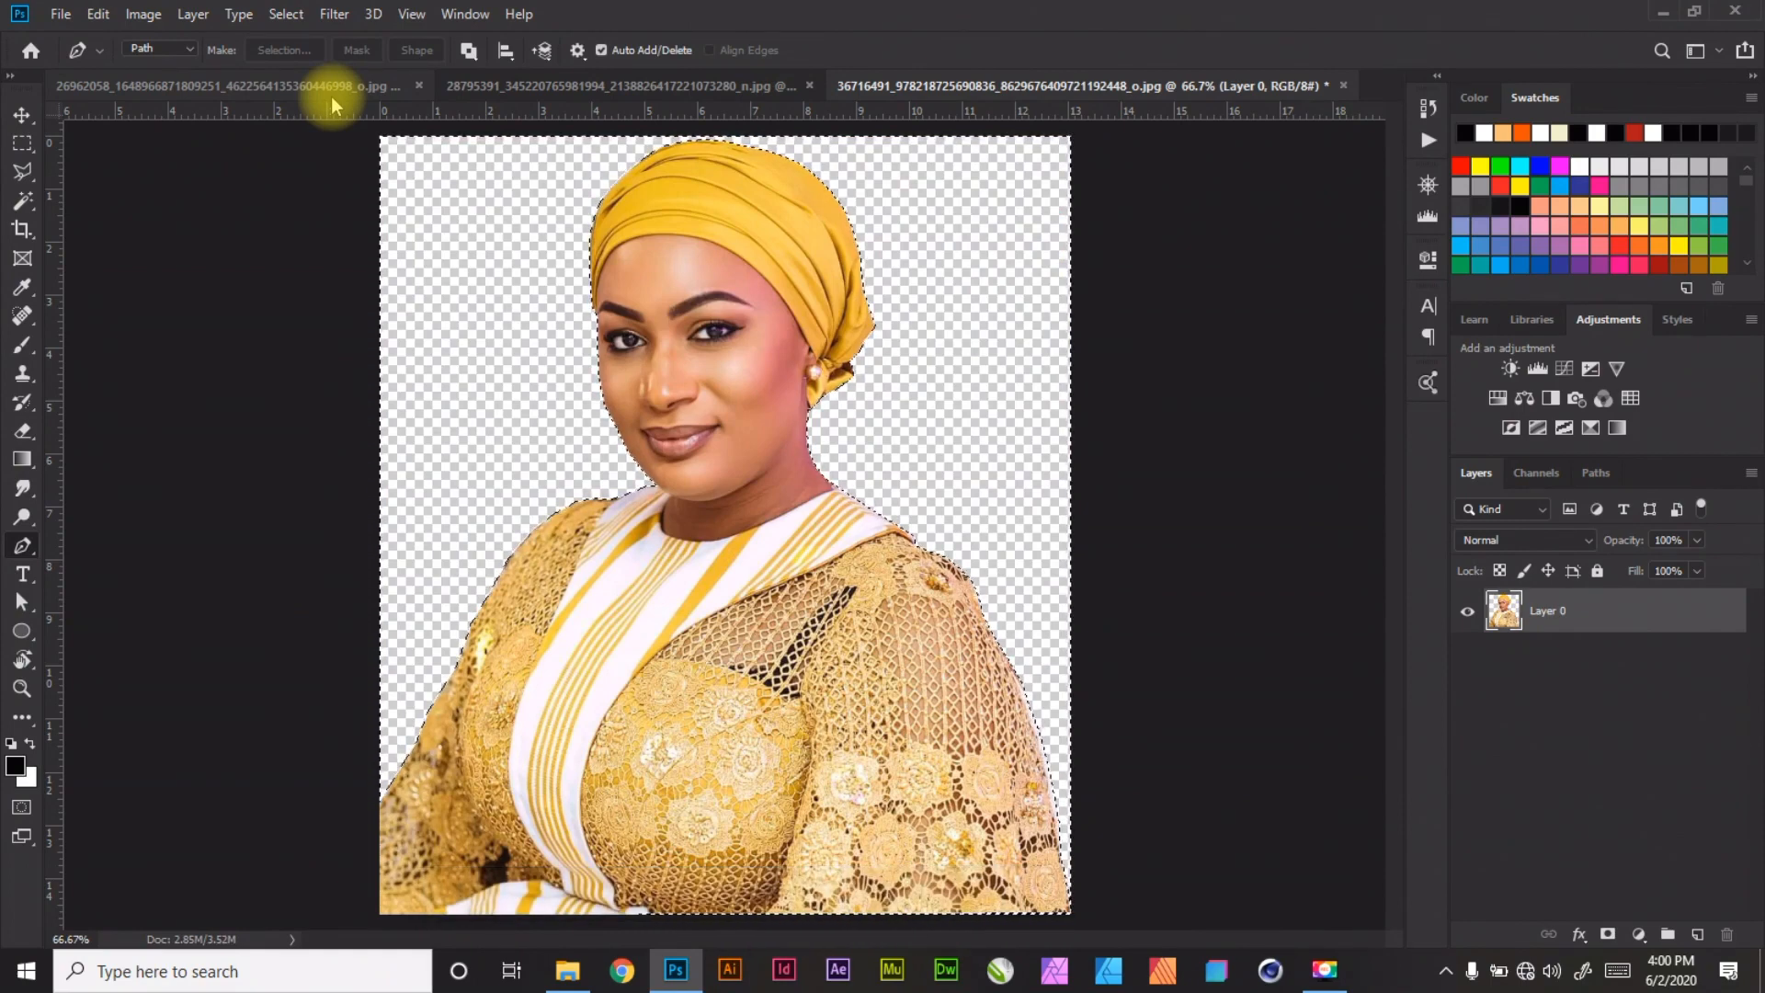
key("ctrl+z")
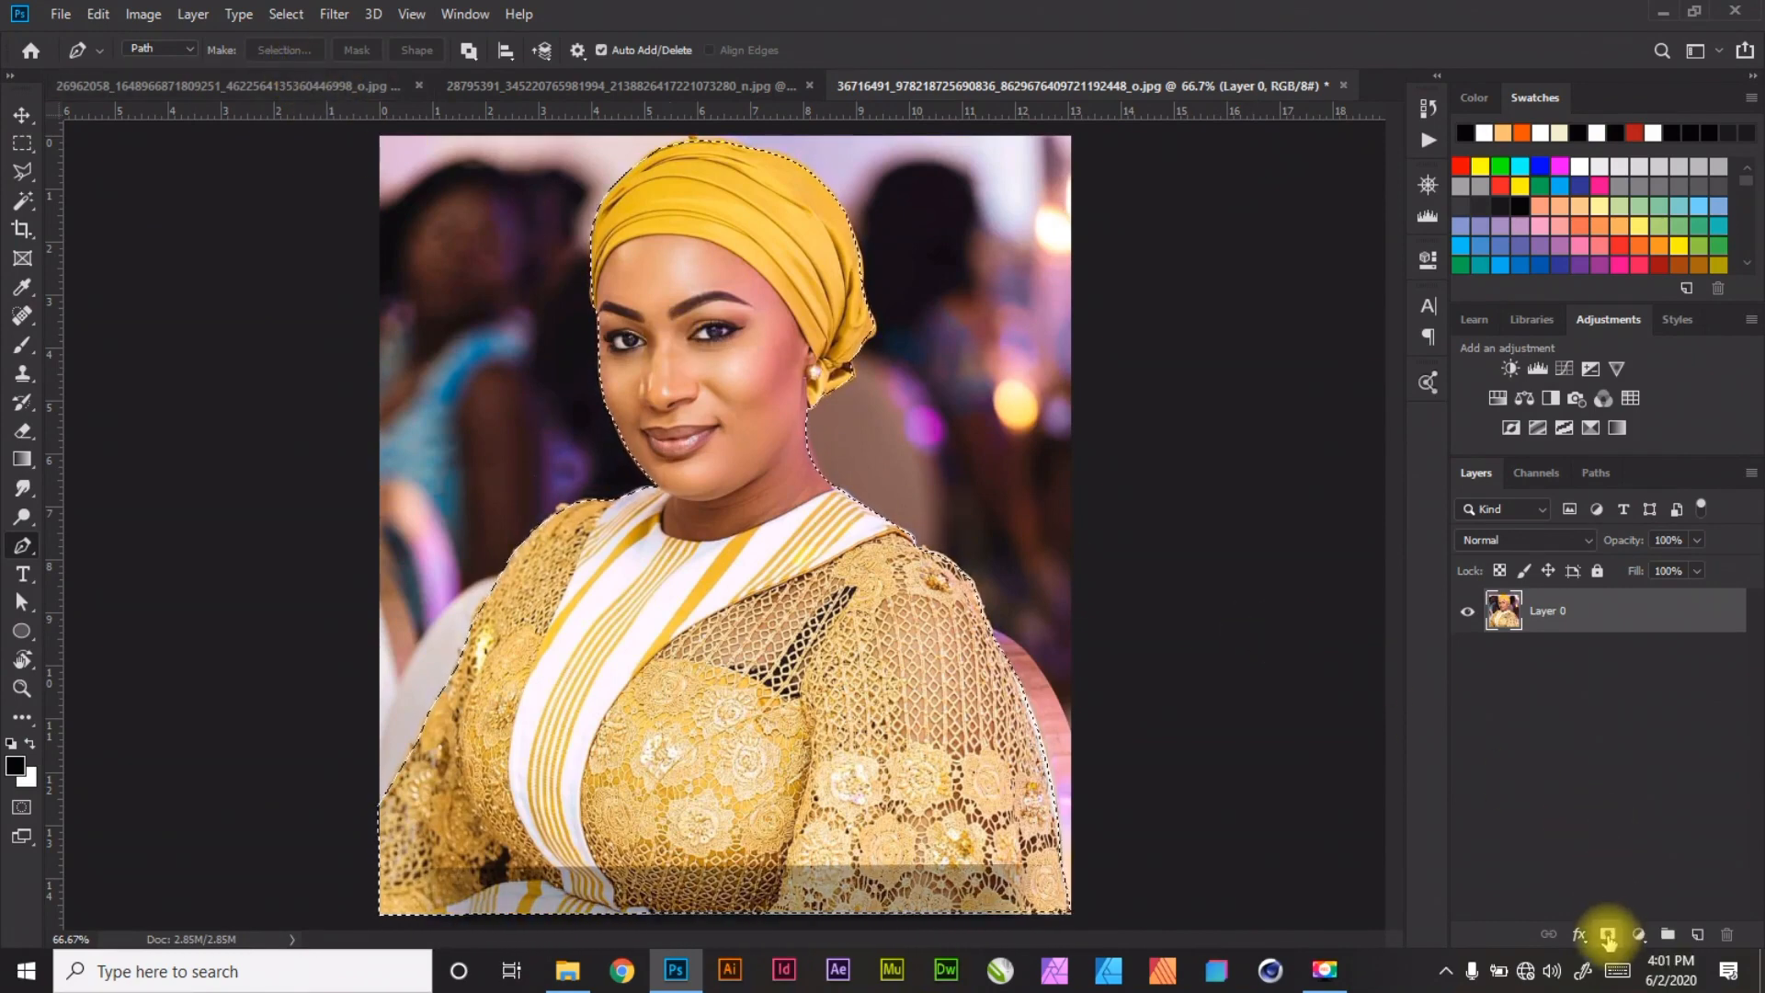
Add a layer mask from the selection and, in Select and Mask, set the edge radius to 1 px with Smooth at 0
left_click(1607, 936)
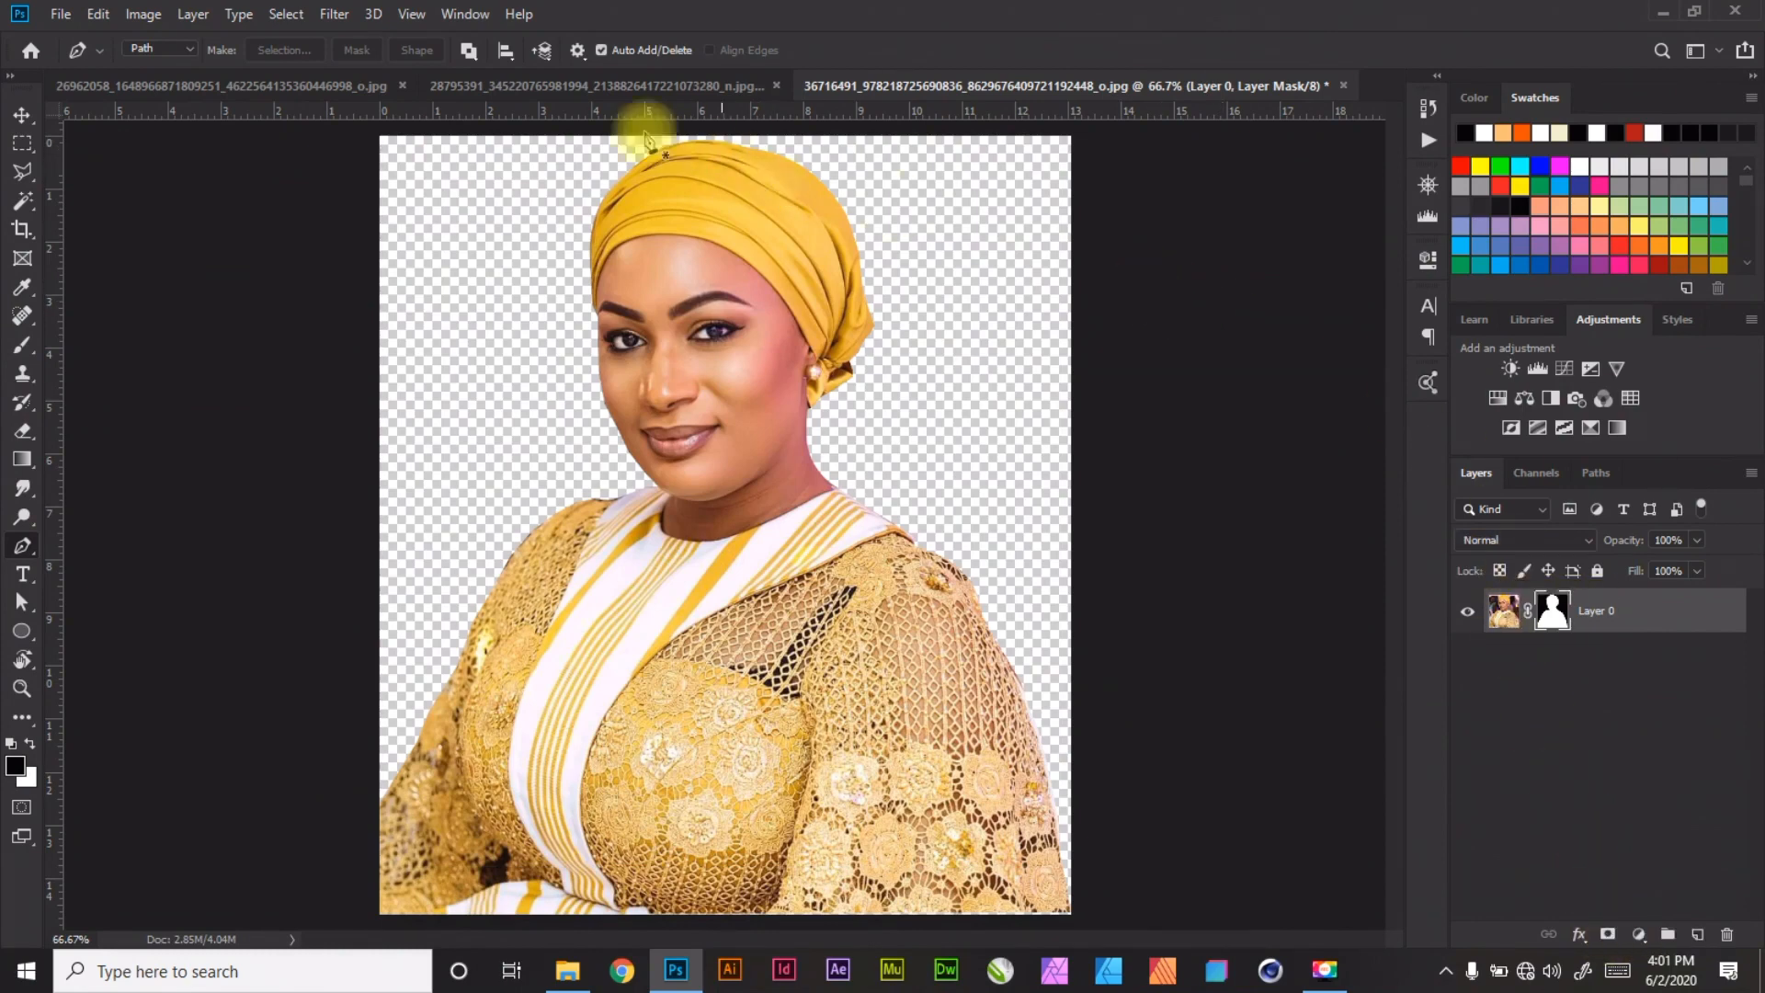
left_click(286, 15)
left_click(269, 20)
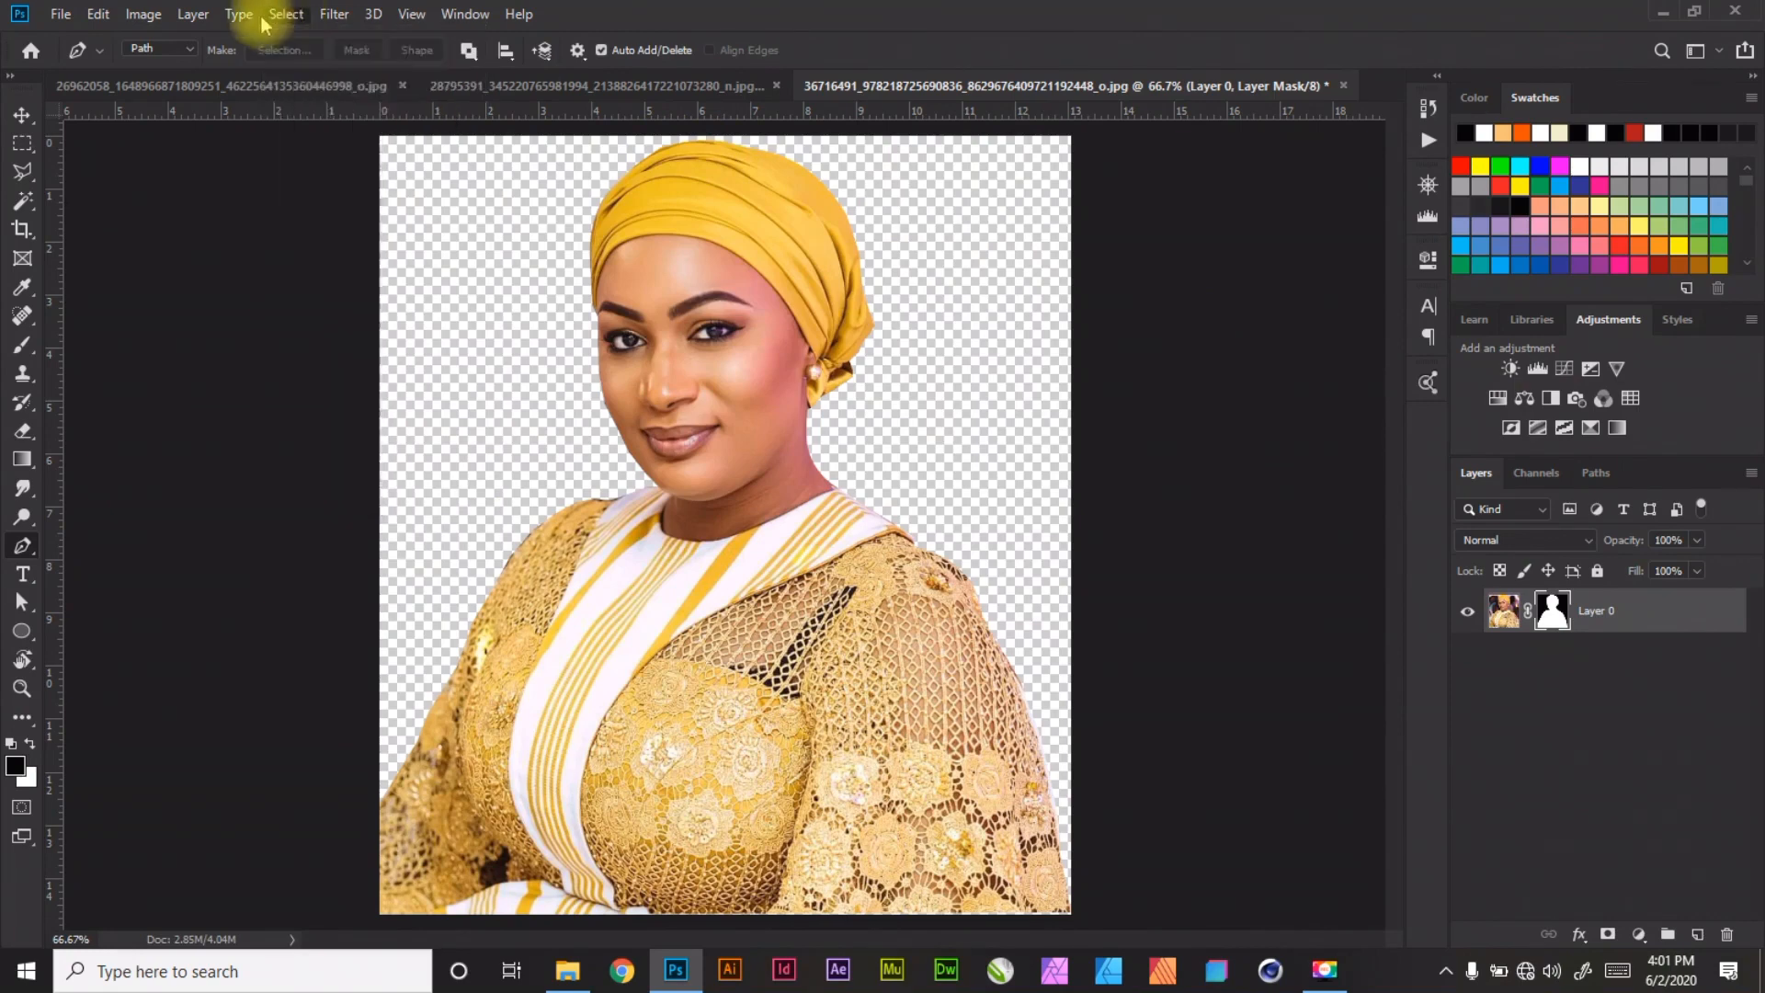
left_click(193, 15)
left_click(201, 18)
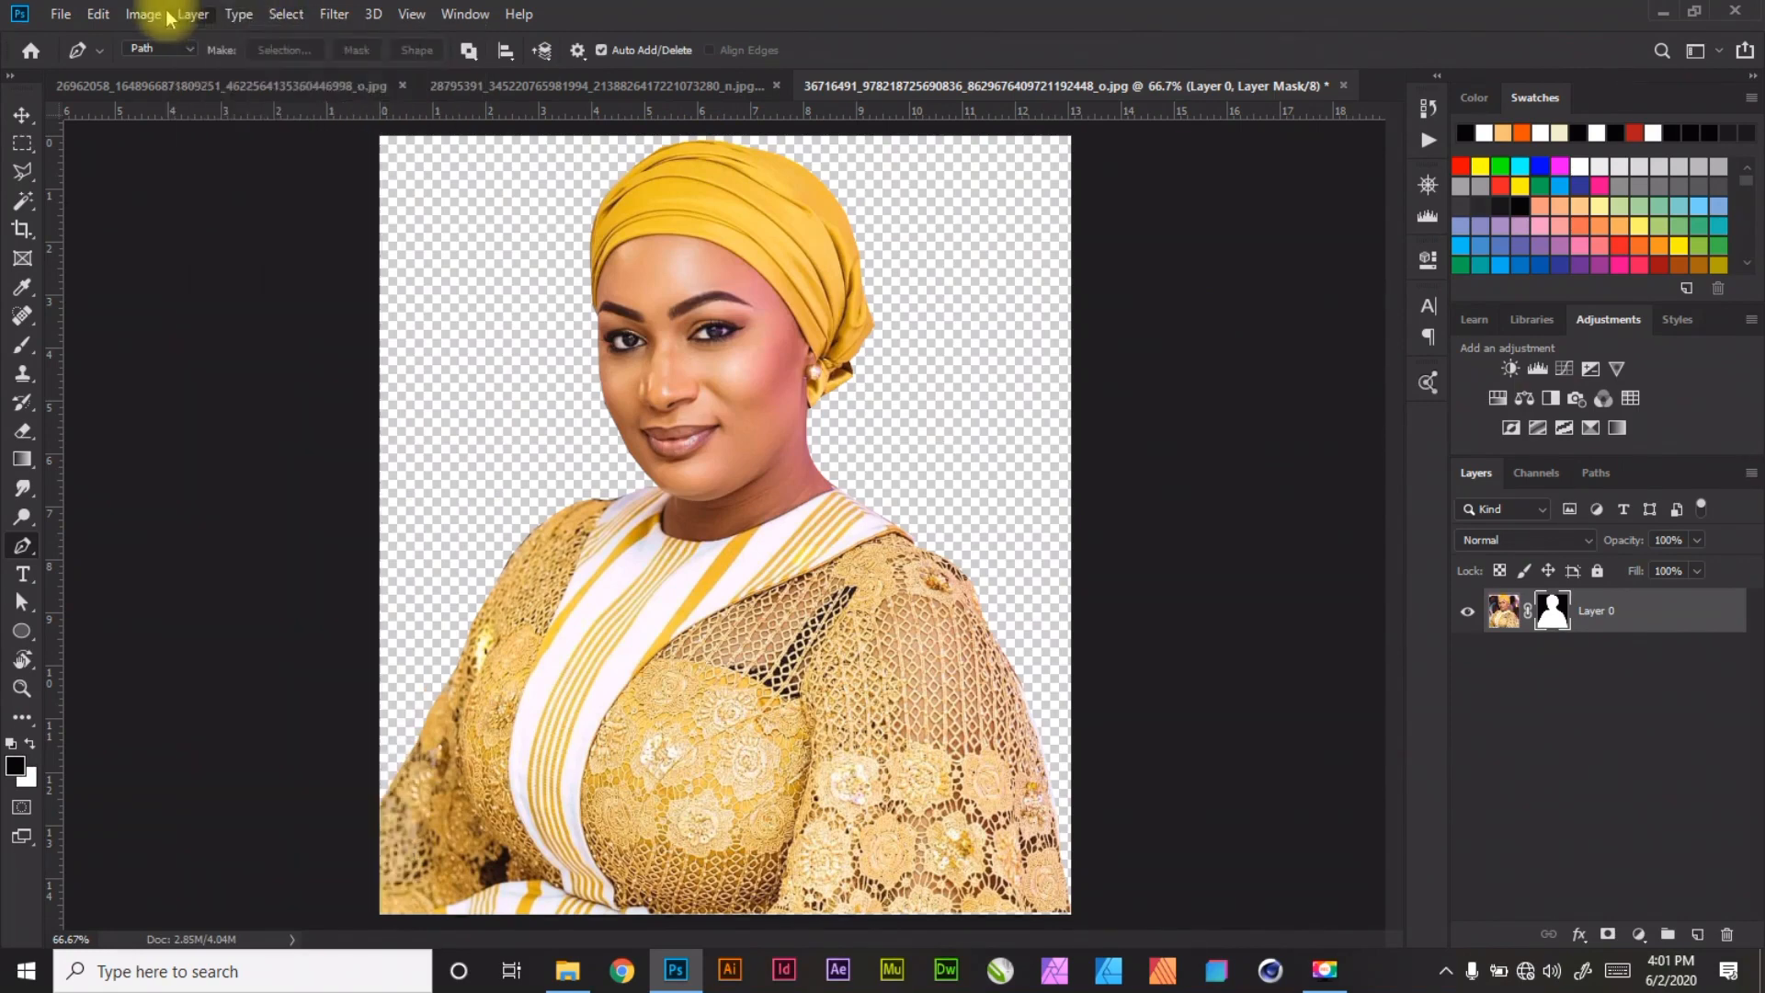
left_click(285, 14)
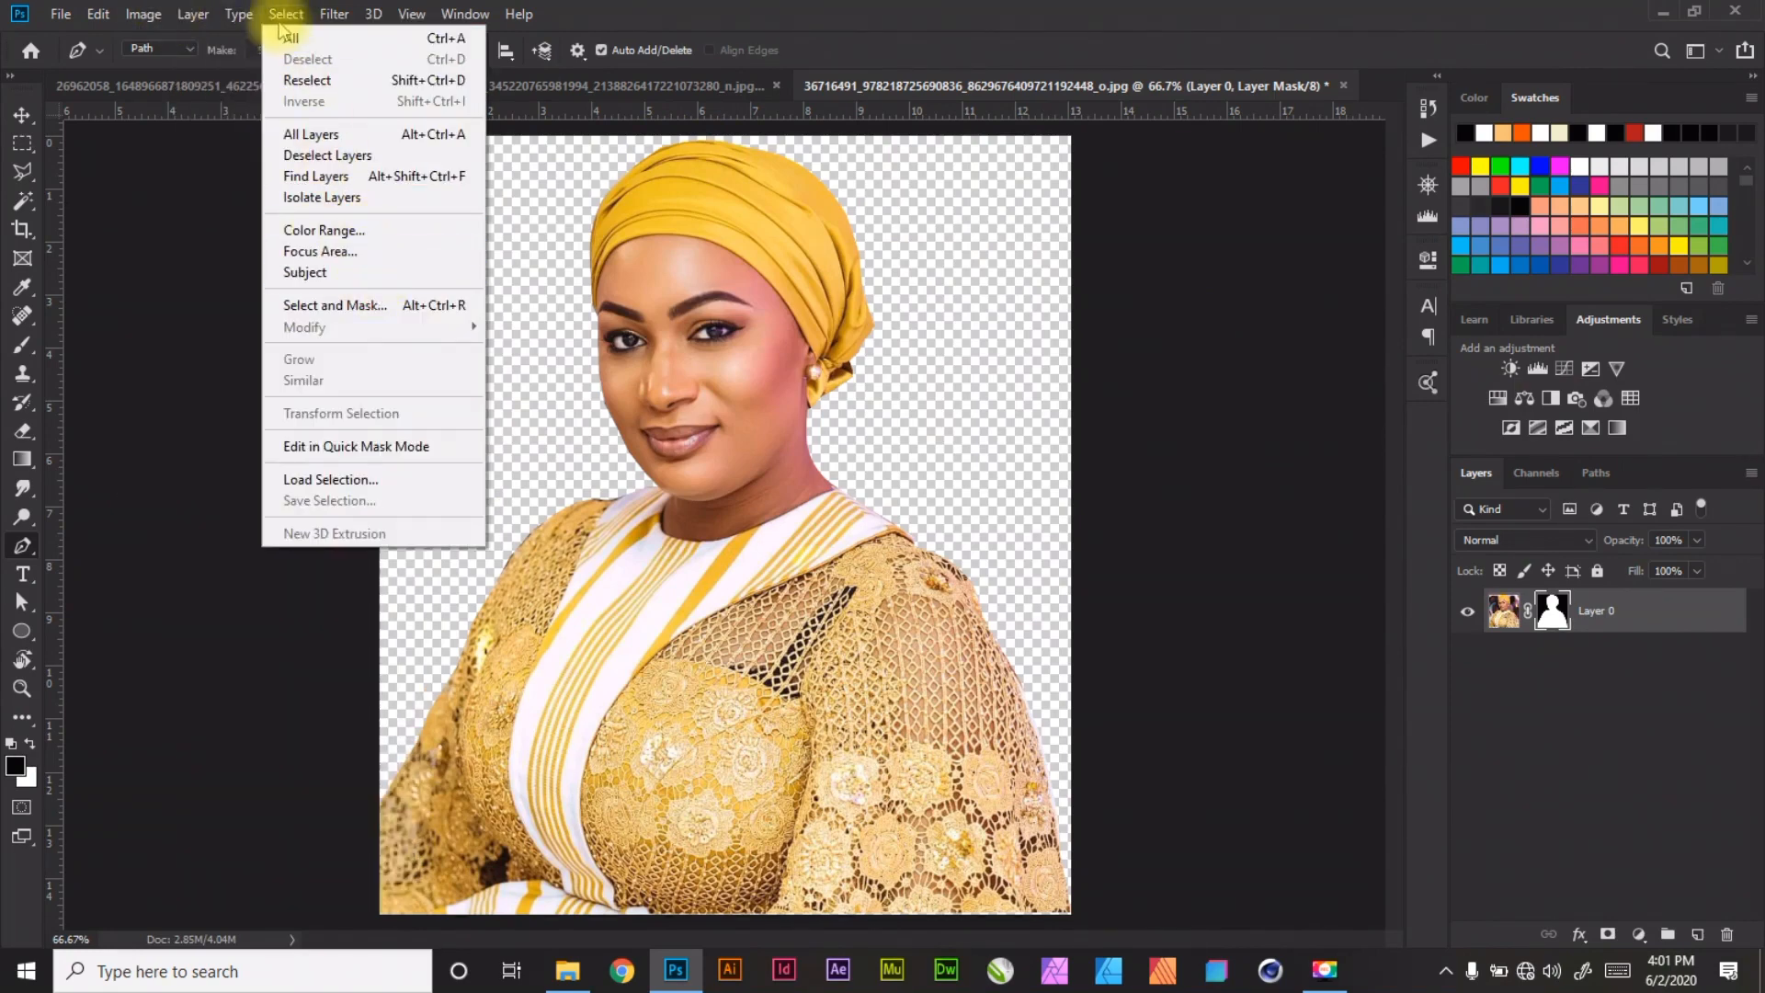
left_click(376, 307)
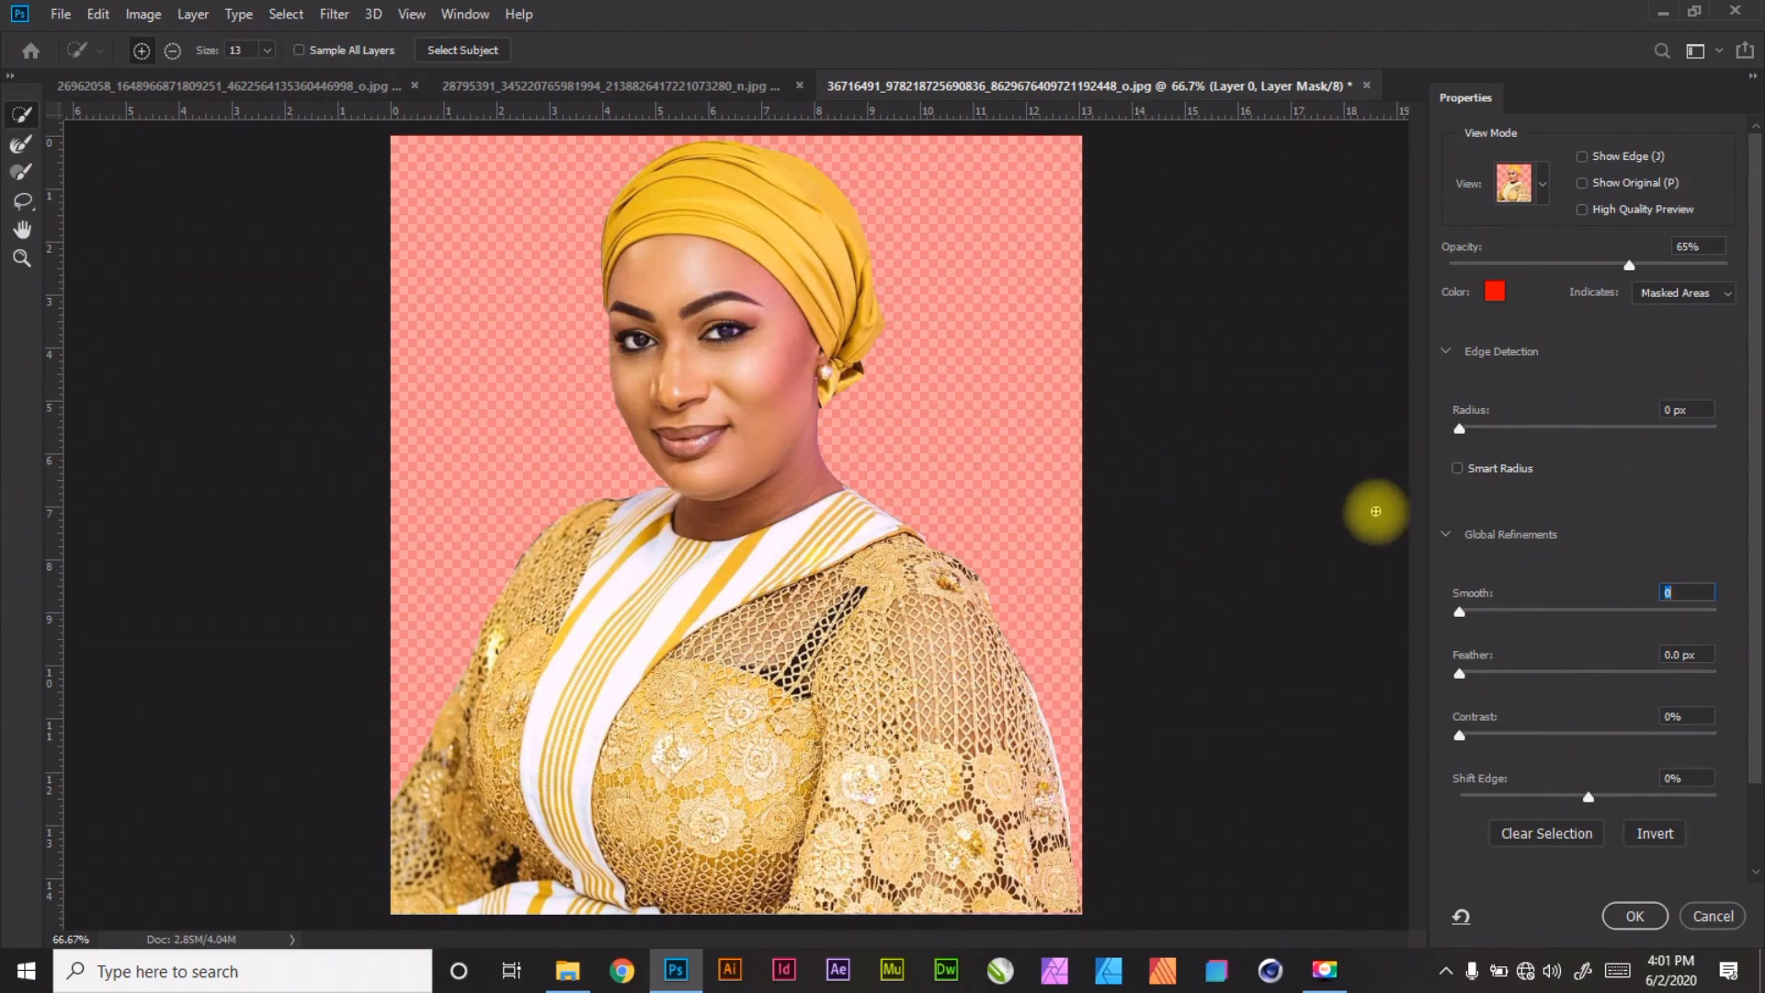
mouse_move(1461, 434)
left_mouse_down()
mouse_move(1580, 429)
mouse_move(1460, 445)
mouse_move(1468, 433)
left_mouse_up()
left_click_drag(1460, 611, 1402, 621)
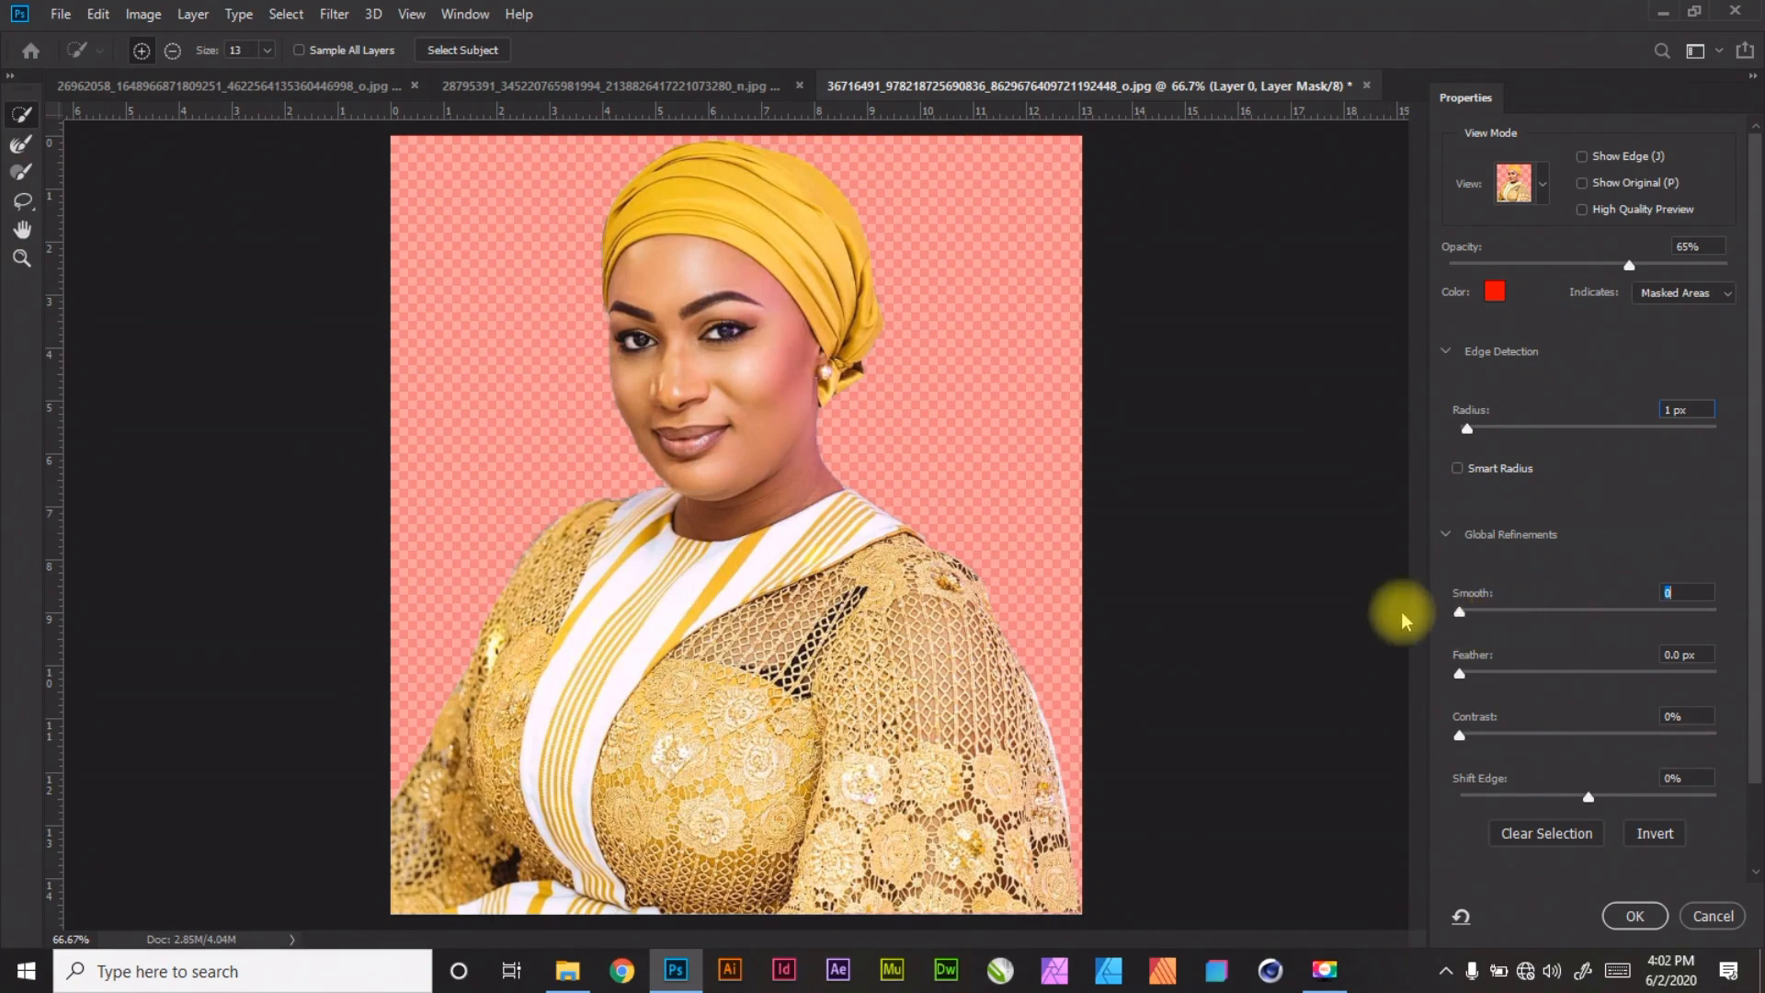